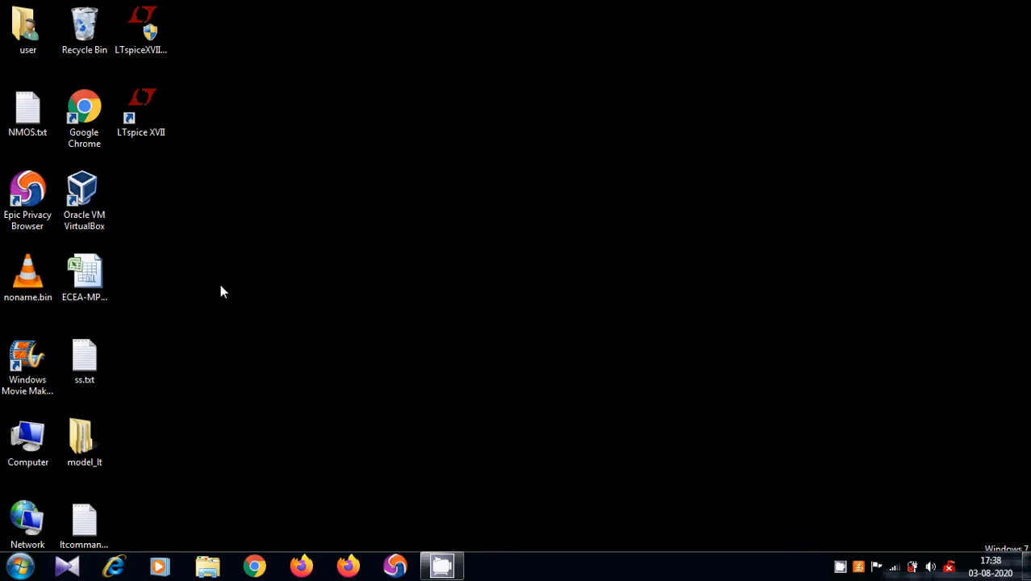
# - Launch LTspice XVII and start a new blank schematic
pyautogui.doubleClick(141, 111)
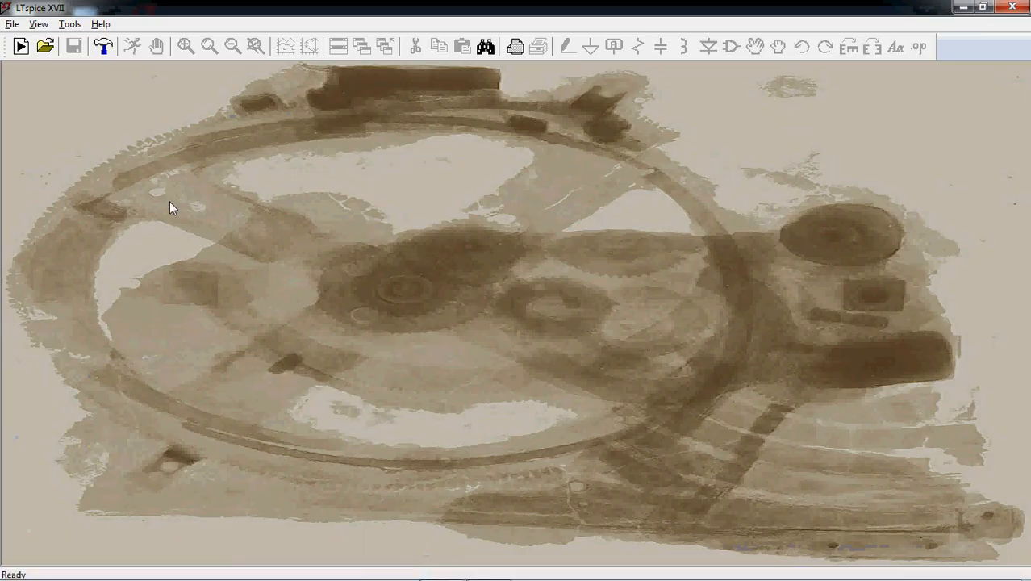
pyautogui.click(12, 24)
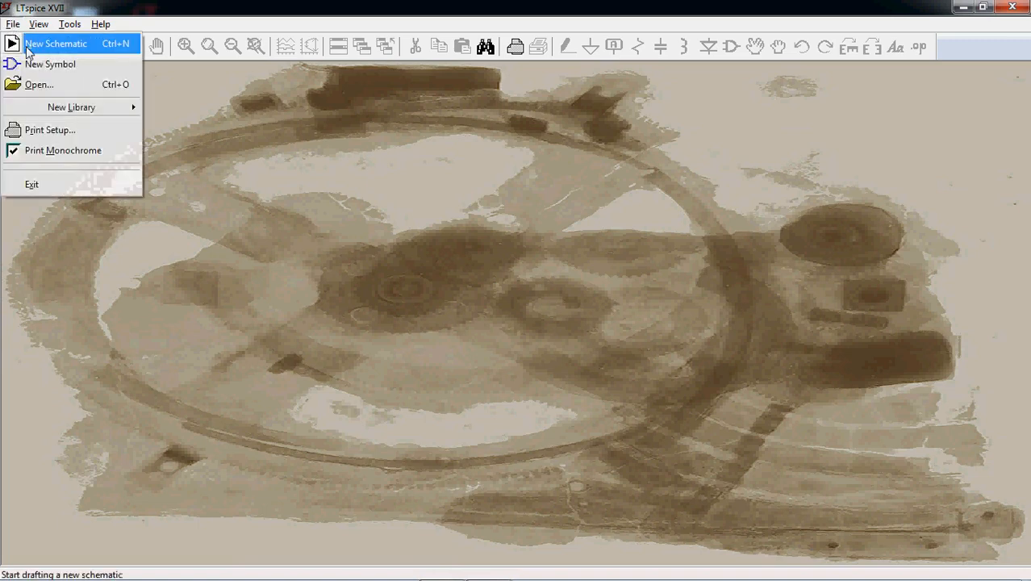
pyautogui.click(27, 47)
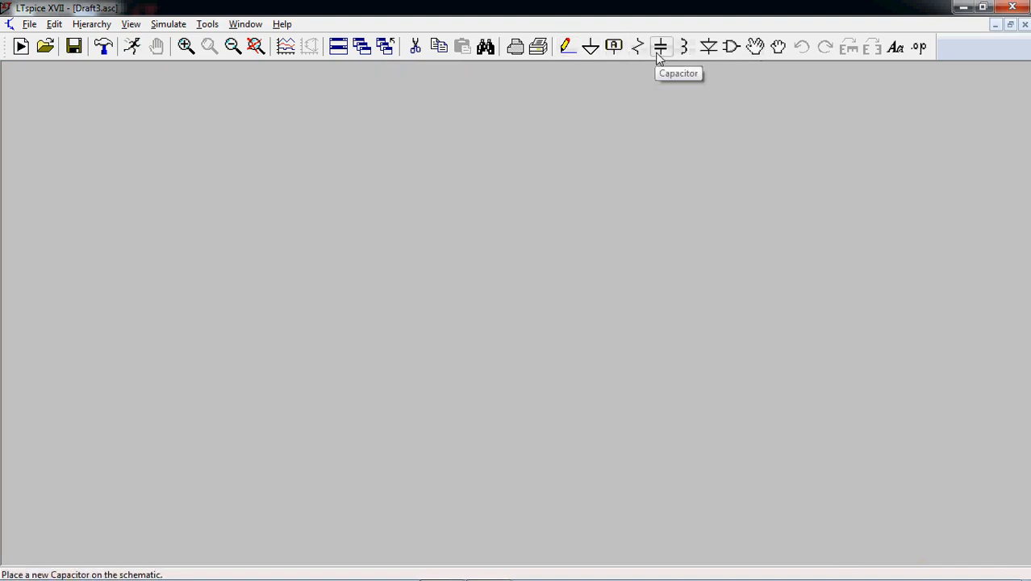
# - Place one nmos4 four-terminal transistor near the middle of the blank schematic
pyautogui.click(732, 46)
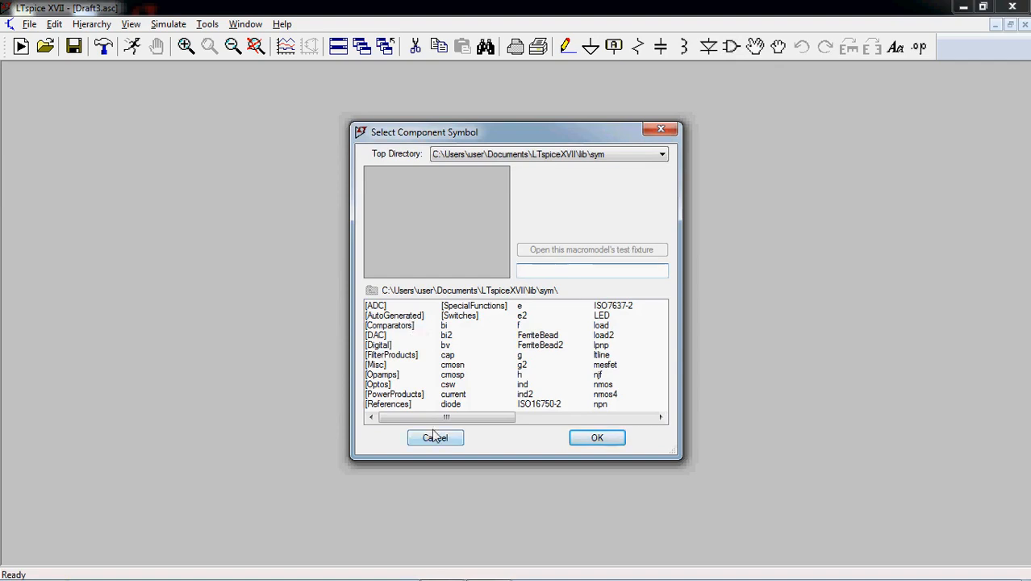
pyautogui.moveTo(445, 418); pyautogui.dragTo(547, 421)
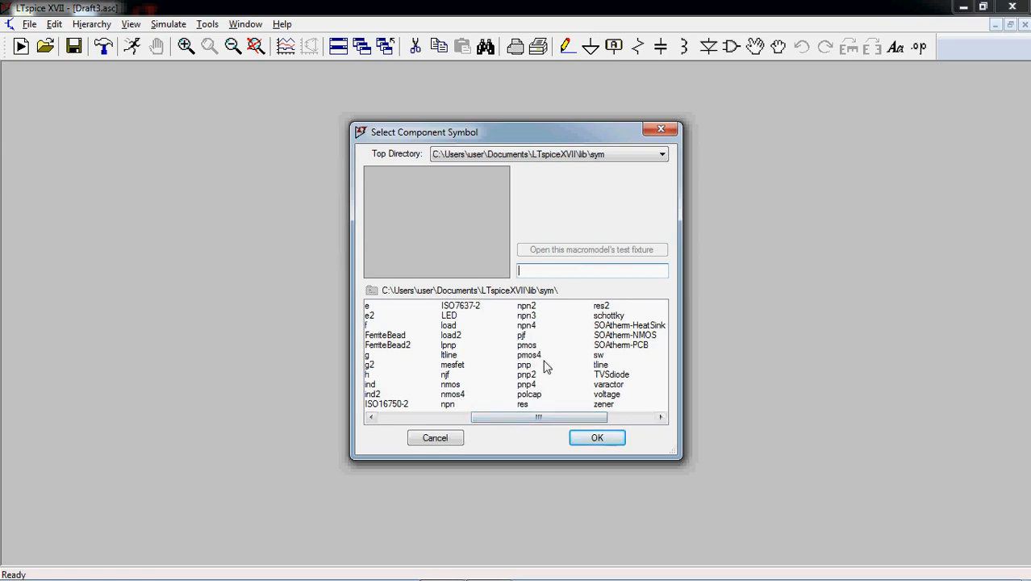
pyautogui.click(453, 394)
pyautogui.click(596, 442)
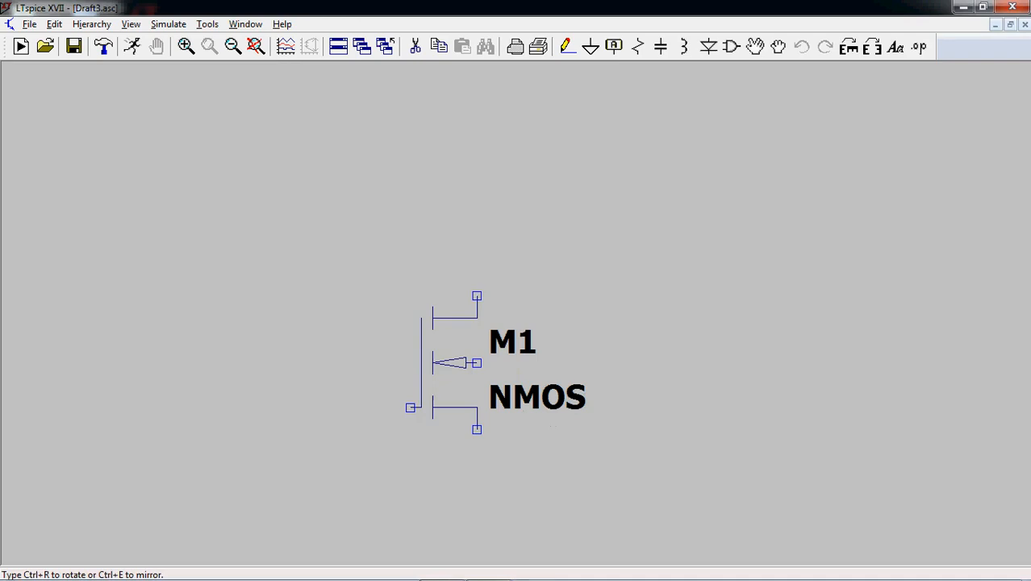
pyautogui.click(444, 363)
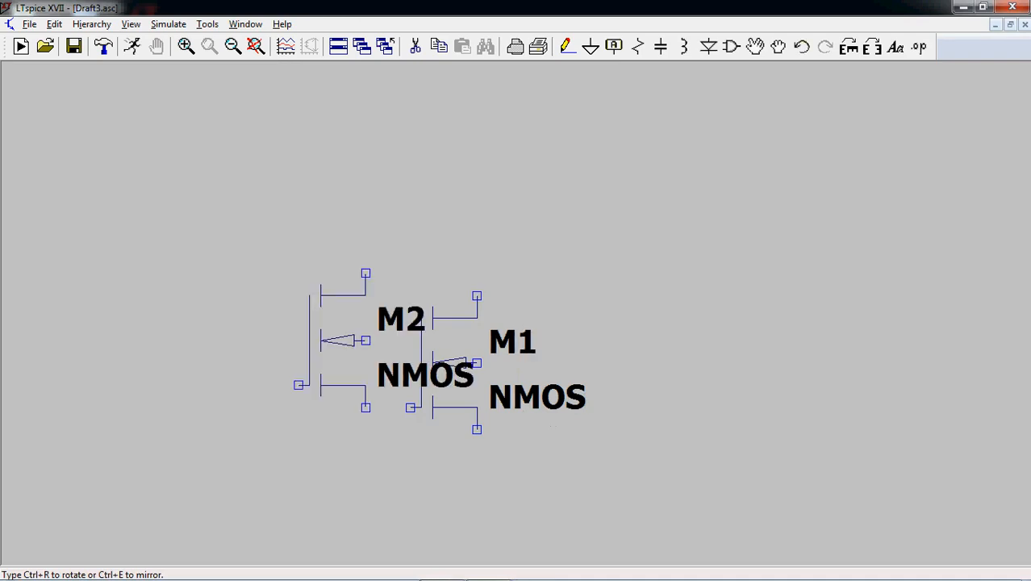
pyautogui.press('Escape')
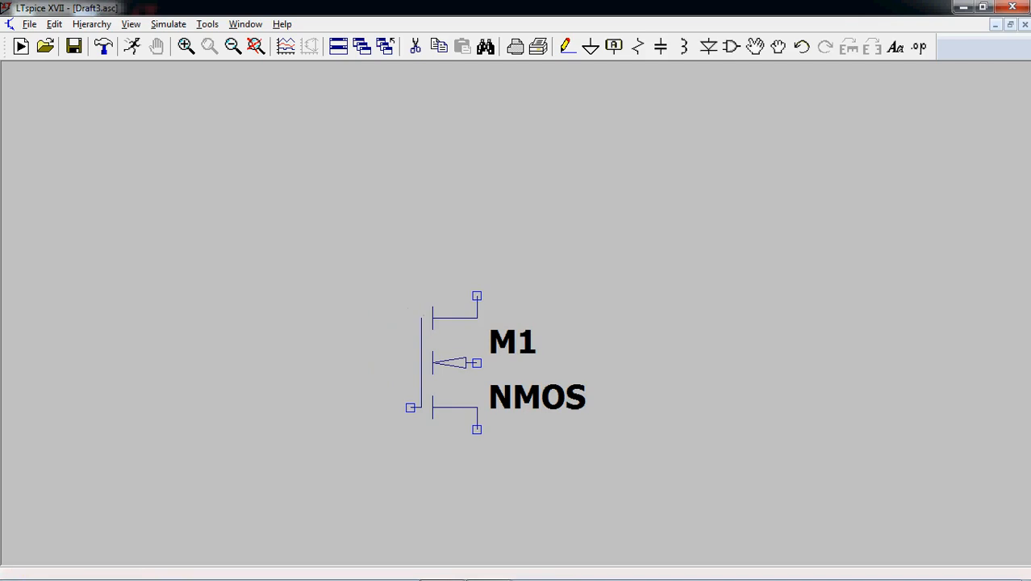
# - Place one pmos4 four-terminal transistor directly above the NMOS, with their terminals vertically aligned
pyautogui.click(731, 47)
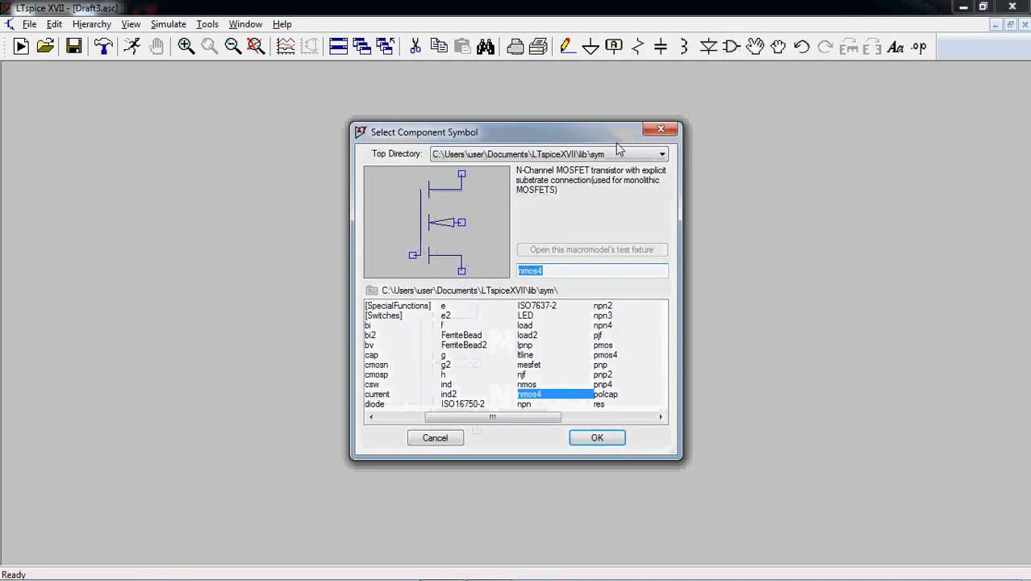
pyautogui.click(606, 356)
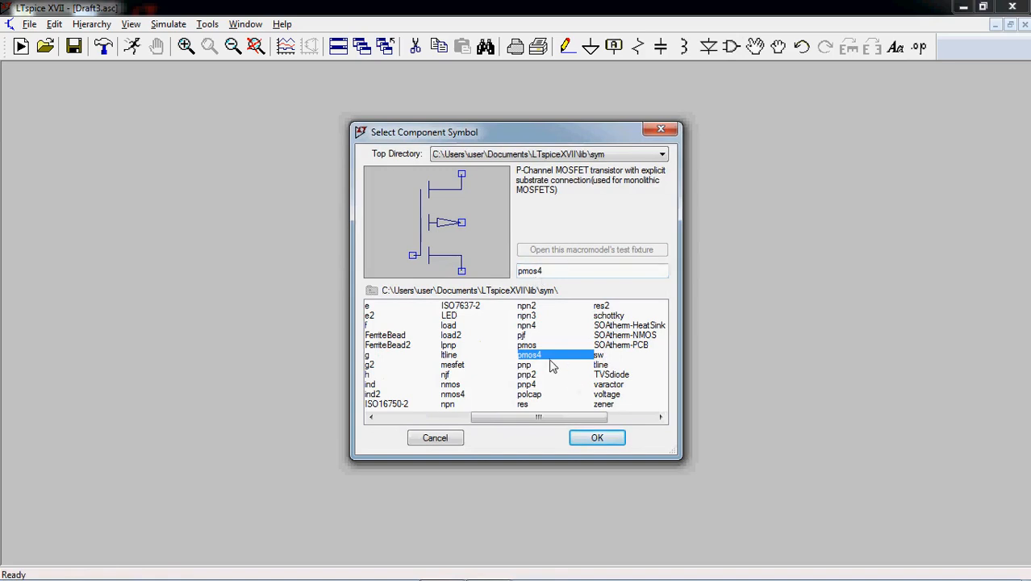
pyautogui.click(598, 438)
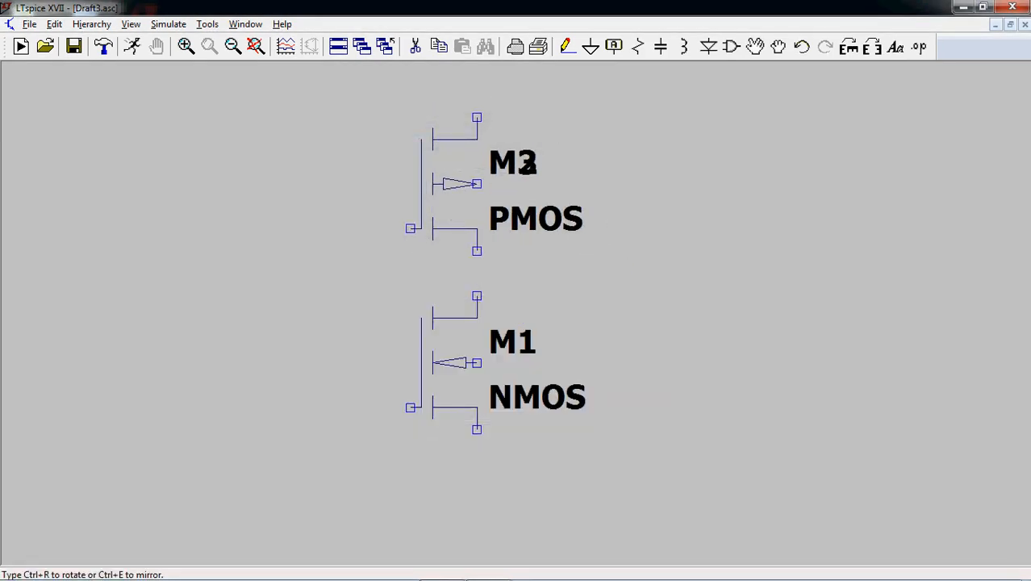
pyautogui.press('Escape')
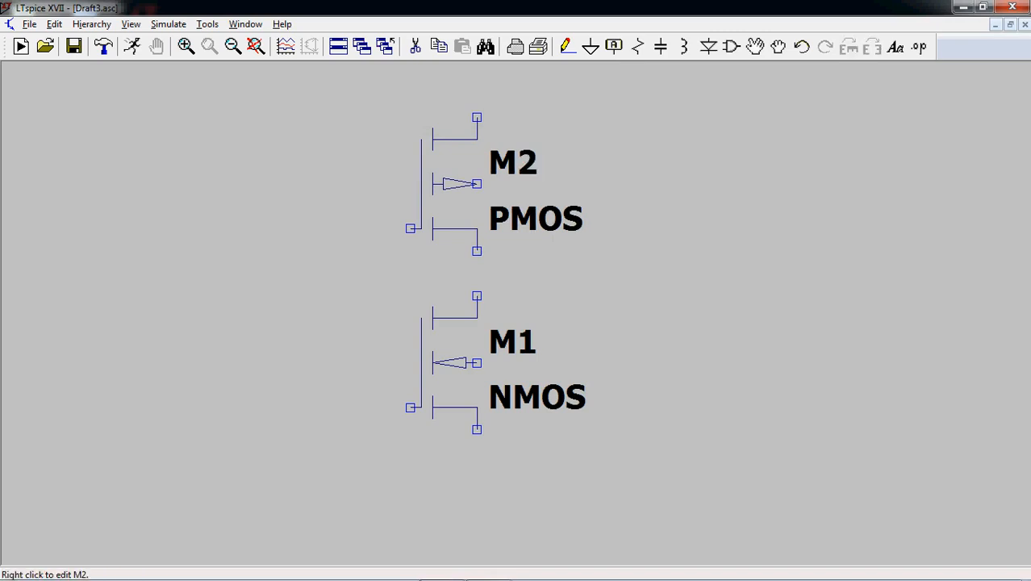
# - Place a ground symbol directly below the NMOS transistor's lower terminal
pyautogui.click(593, 52)
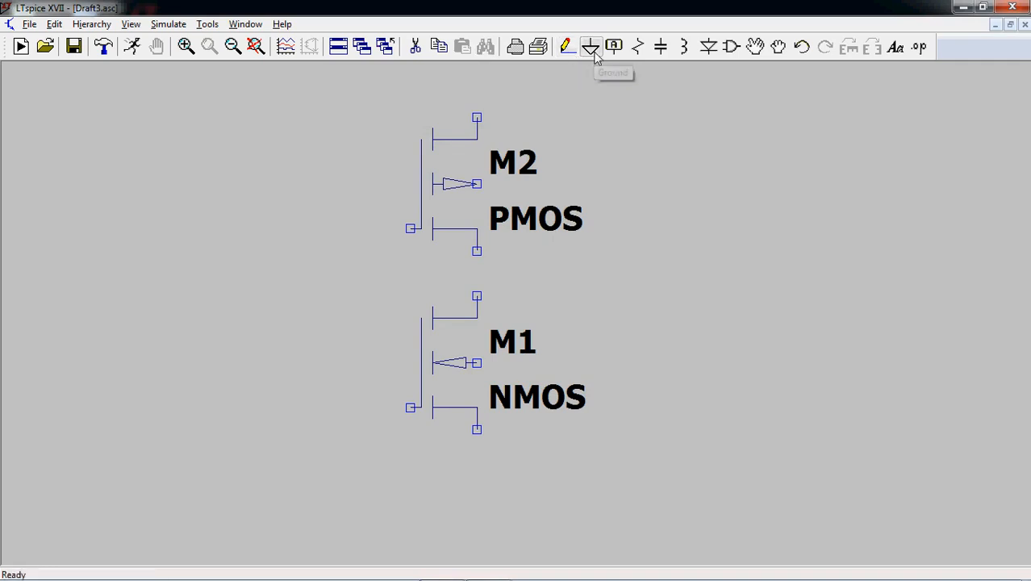
pyautogui.click(477, 474)
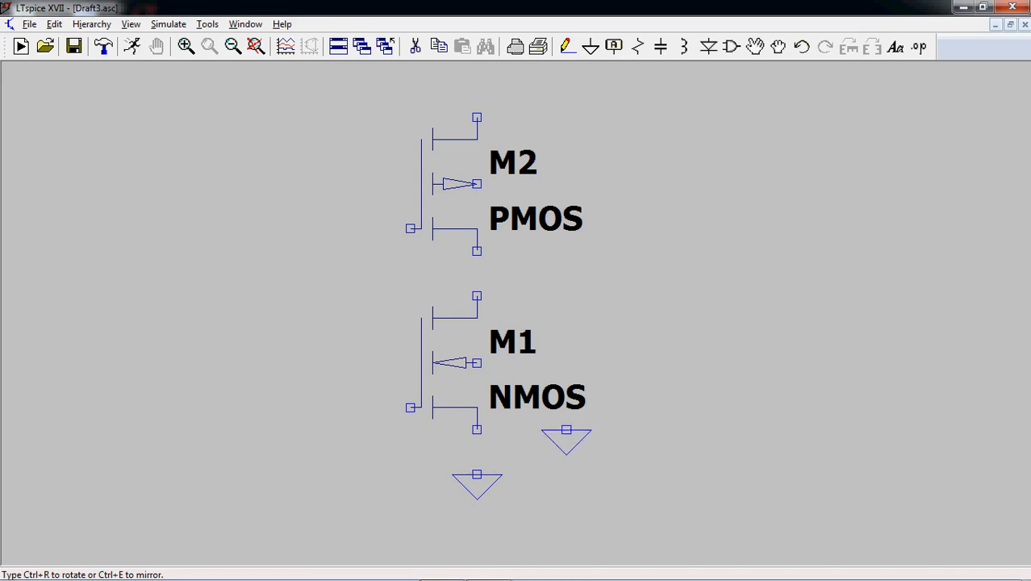
pyautogui.press('Escape')
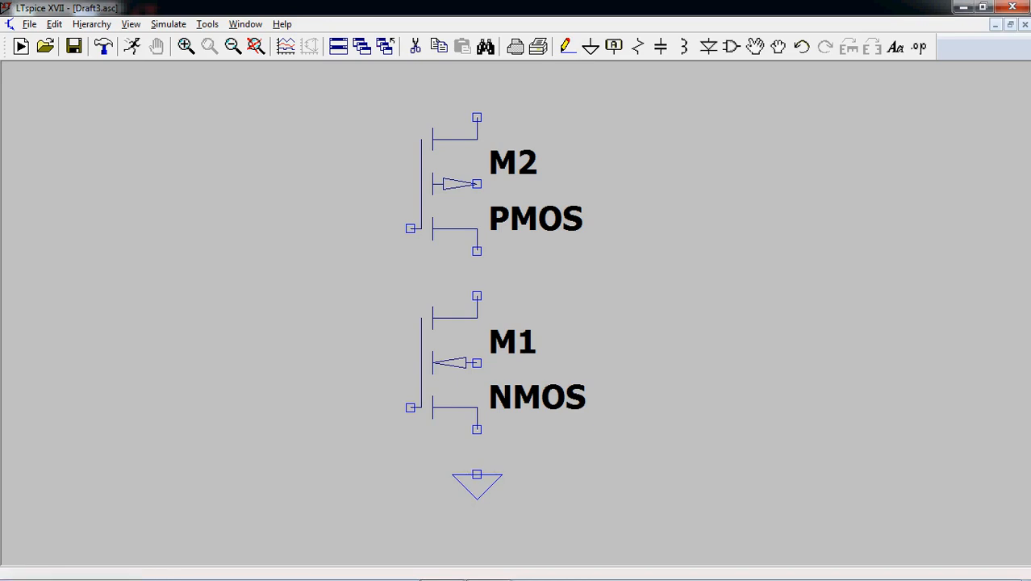
# - Wire the PMOS lower terminal to the NMOS upper terminal, and the NMOS lower terminal to ground
pyautogui.click(568, 49)
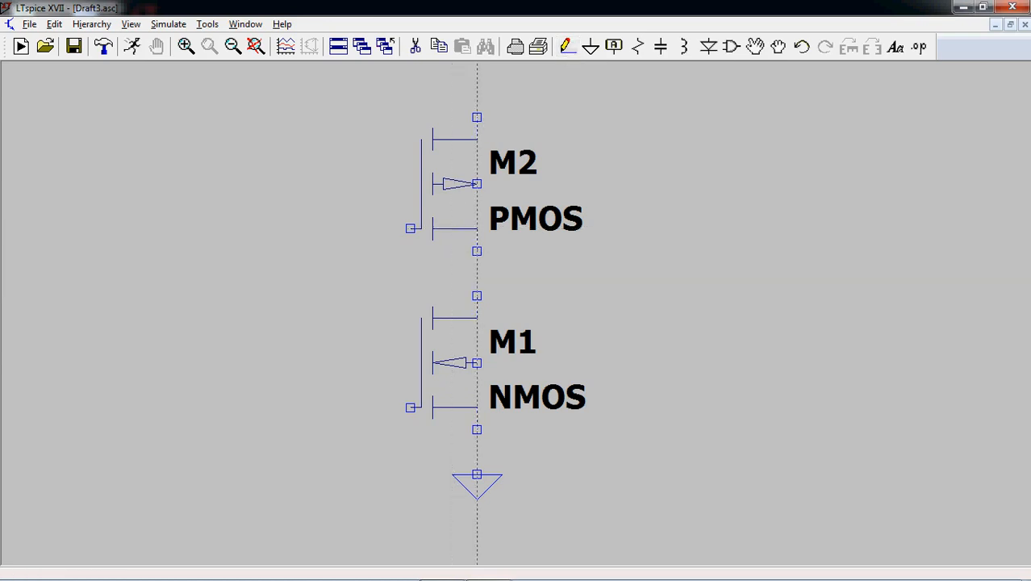
pyautogui.click(477, 251)
pyautogui.rightClick(476, 386)
pyautogui.click(477, 429)
pyautogui.click(477, 475)
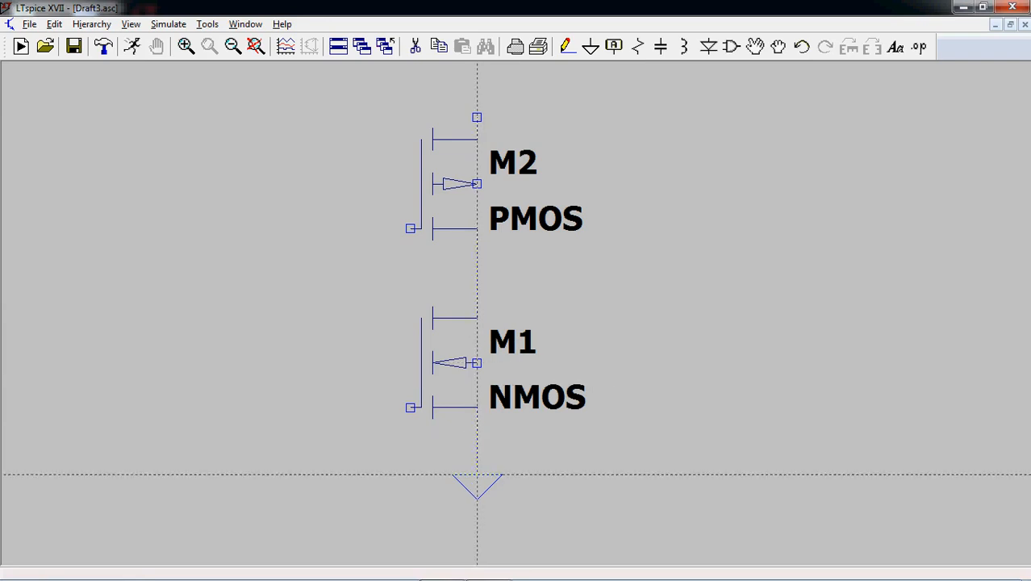
# - Join the PMOS and NMOS gates with a wire looping around the left side of the transistors
pyautogui.click(410, 229)
pyautogui.click(321, 229)
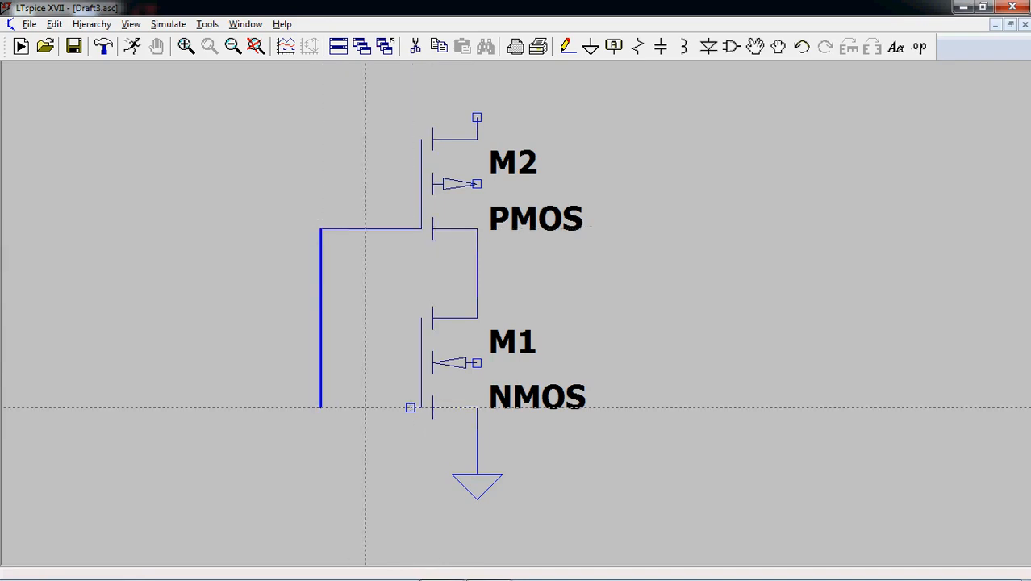
pyautogui.click(322, 406)
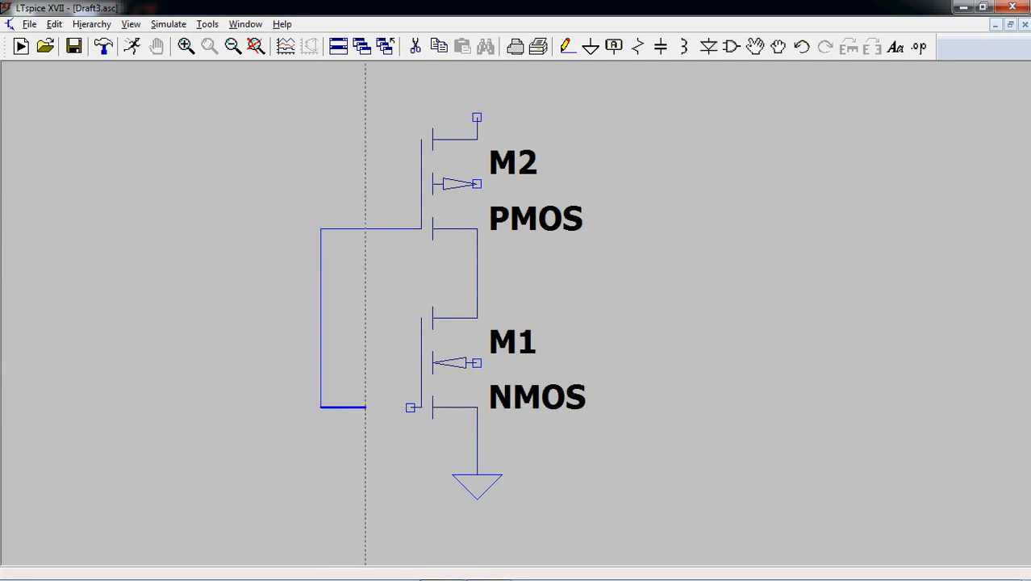
pyautogui.click(410, 406)
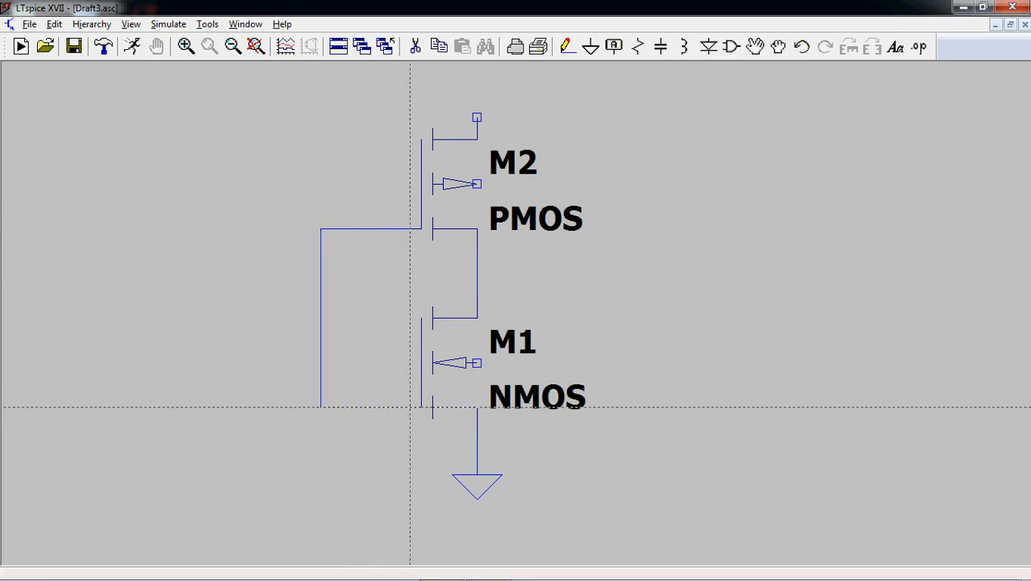
pyautogui.press('Escape')
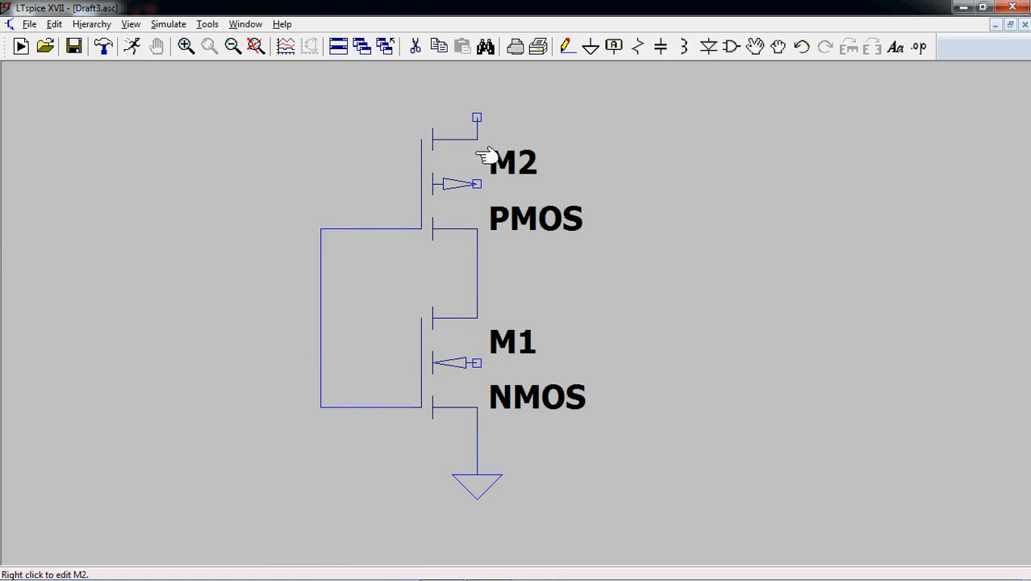
# - Wire the PMOS body terminal to the PMOS upper terminal
pyautogui.click(567, 46)
pyautogui.click(477, 184)
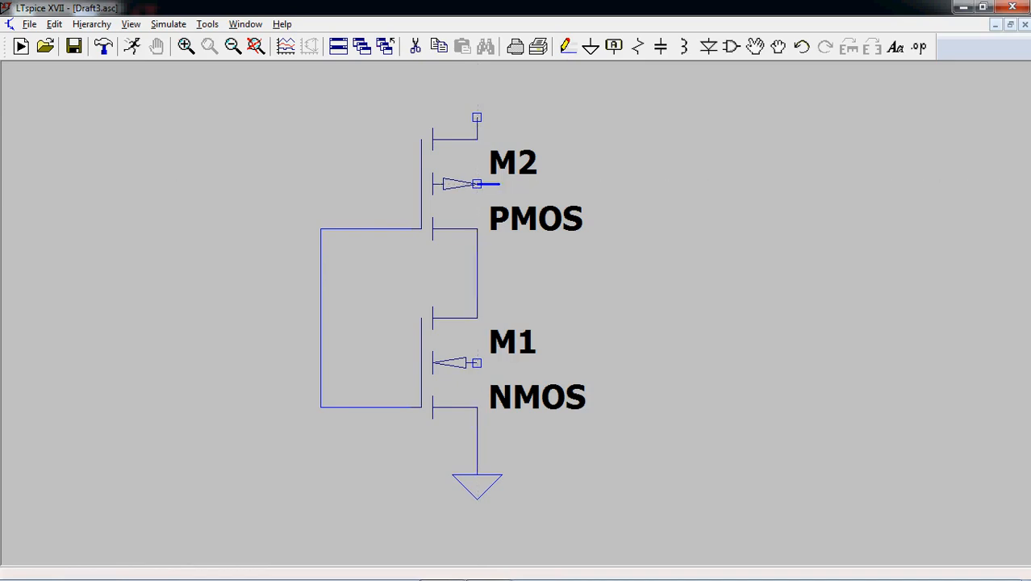
pyautogui.click(522, 117)
pyautogui.click(477, 117)
# - Wire the NMOS body terminal to the wire between the NMOS lower terminal and ground
pyautogui.click(476, 363)
pyautogui.click(522, 363)
pyautogui.click(522, 451)
pyautogui.click(477, 452)
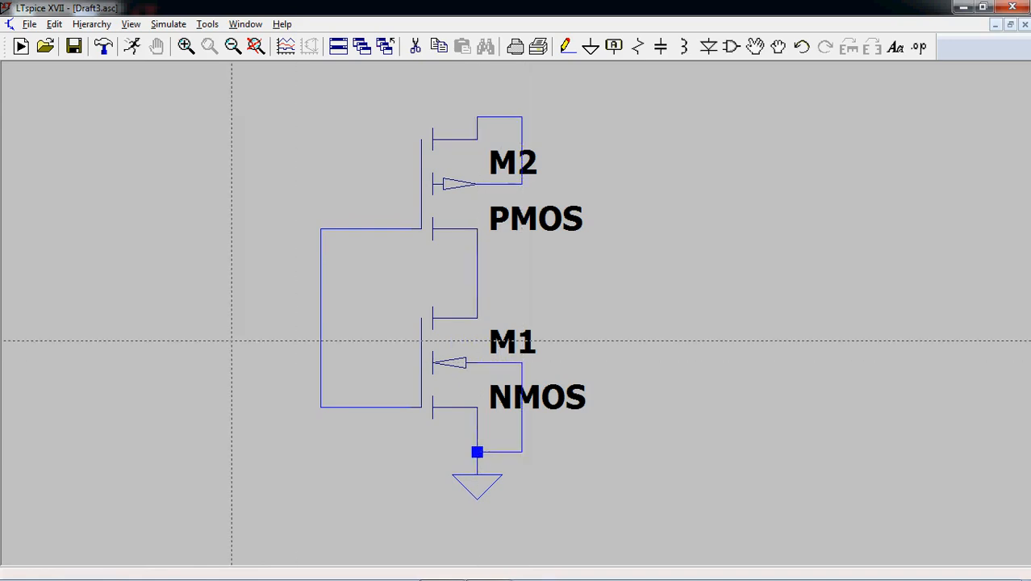
pyautogui.press('Escape')
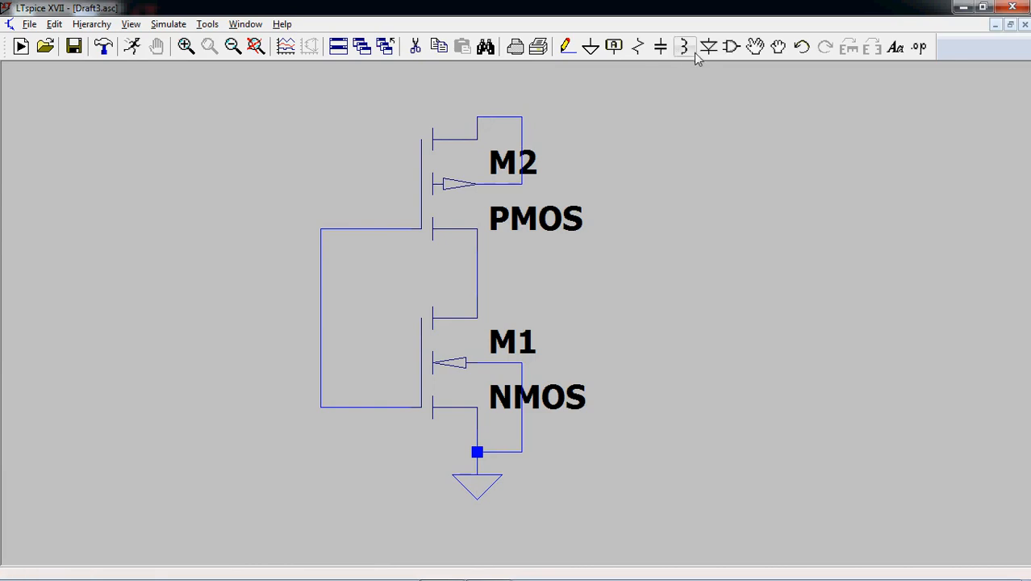
# - Place one voltage source in the empty area to the right of the two transistors
pyautogui.click(732, 47)
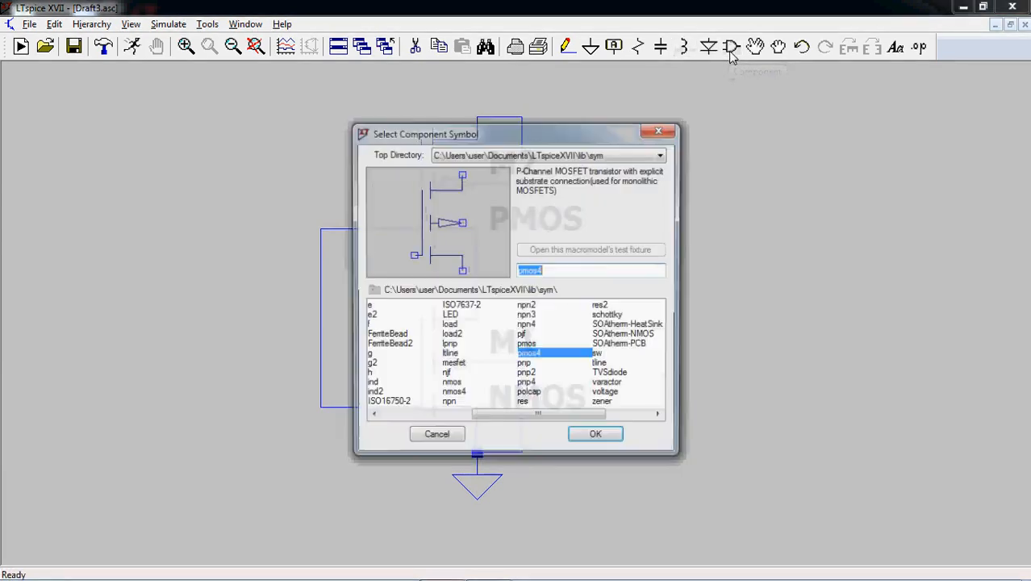
pyautogui.write('voltage')
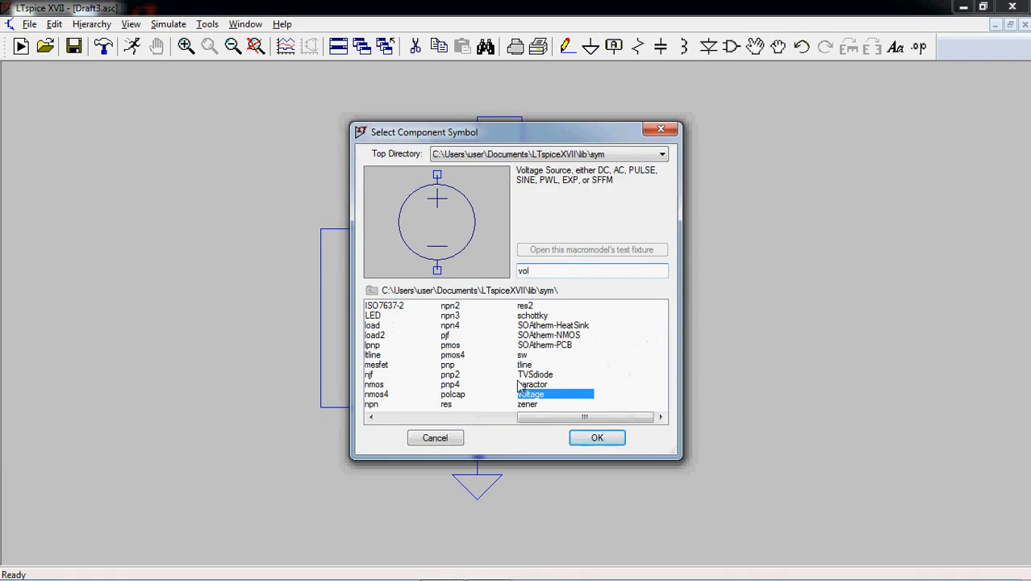
pyautogui.click(597, 438)
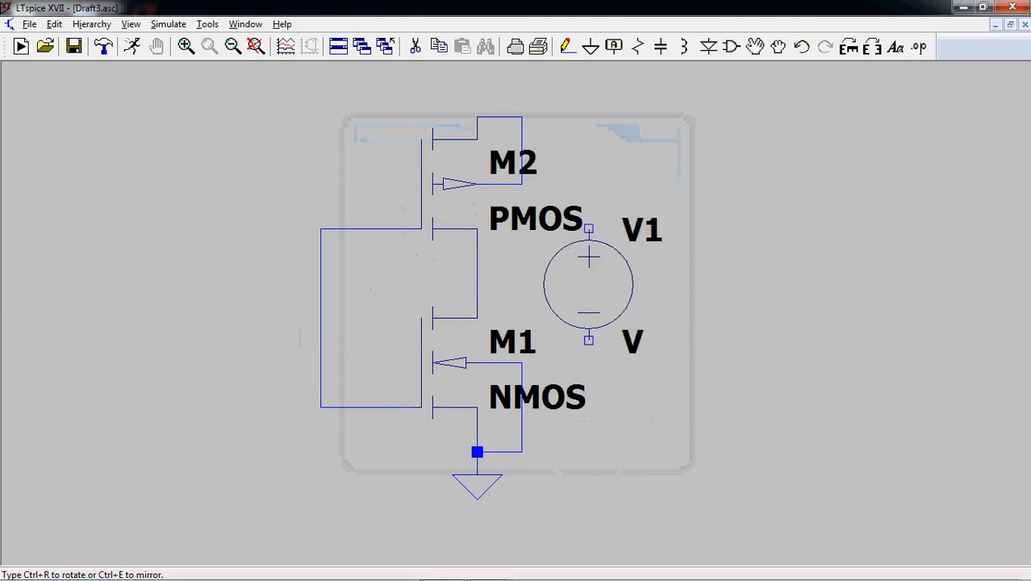
pyautogui.click(834, 284)
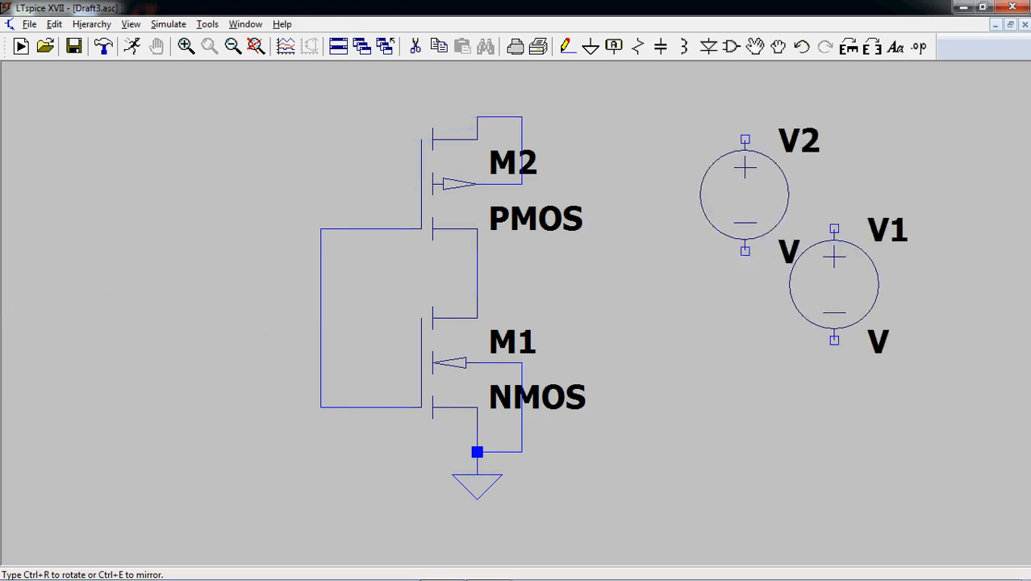
pyautogui.press('Escape')
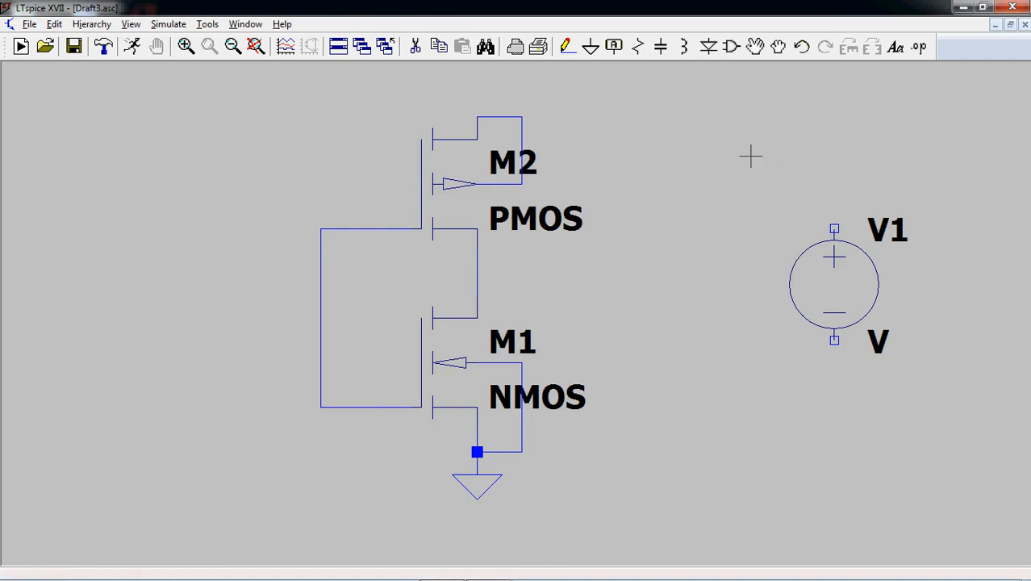
# - Wire the voltage source's positive terminal to the PMOS upper node and its negative terminal to the ground net
pyautogui.click(568, 46)
pyautogui.click(500, 117)
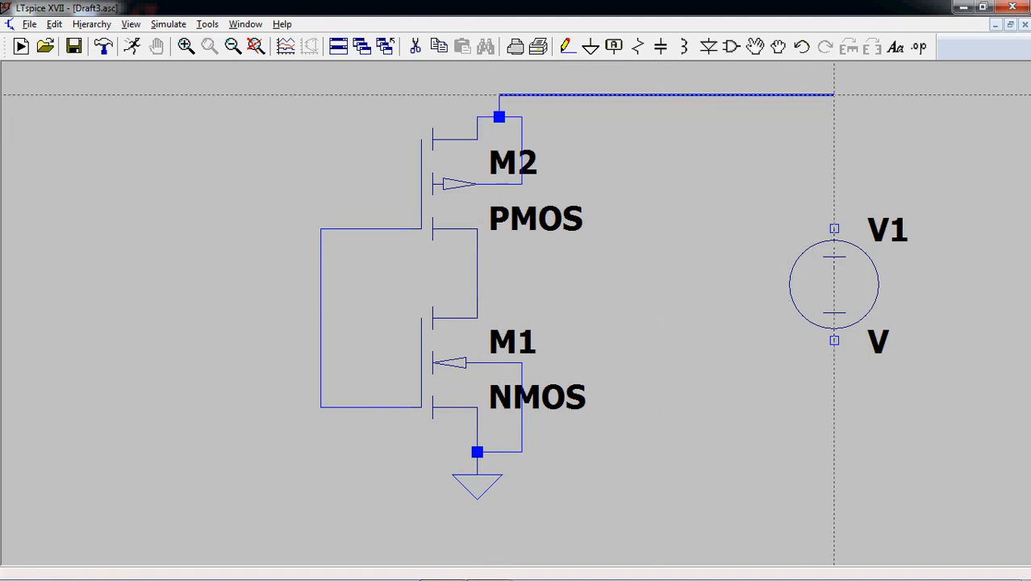
pyautogui.click(834, 229)
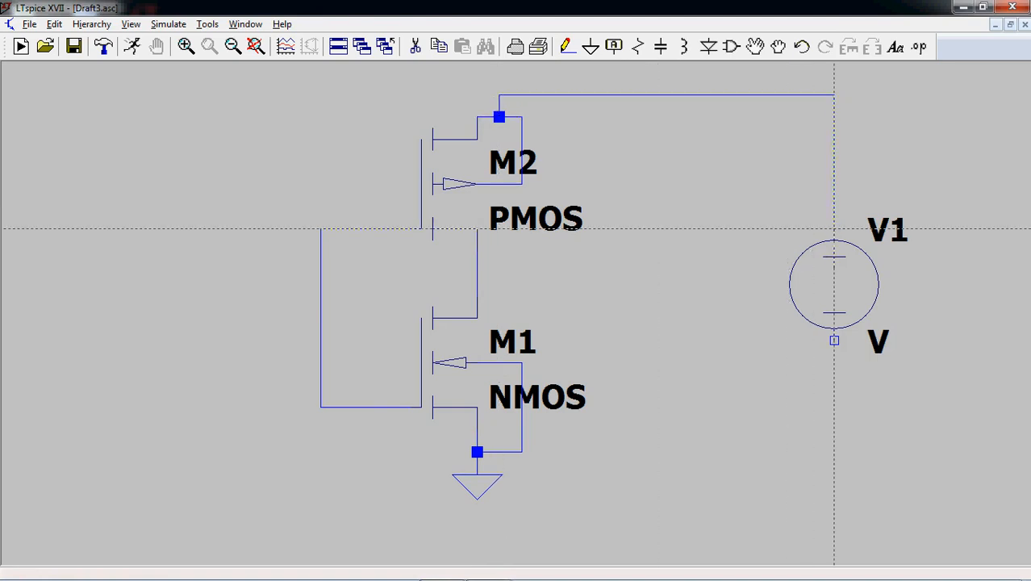
pyautogui.click(834, 341)
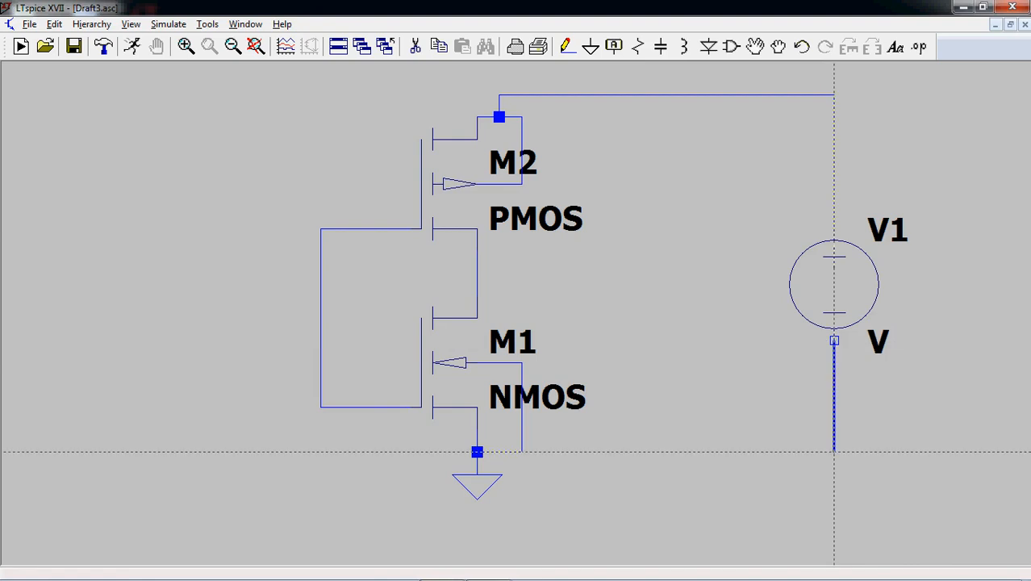
pyautogui.click(834, 452)
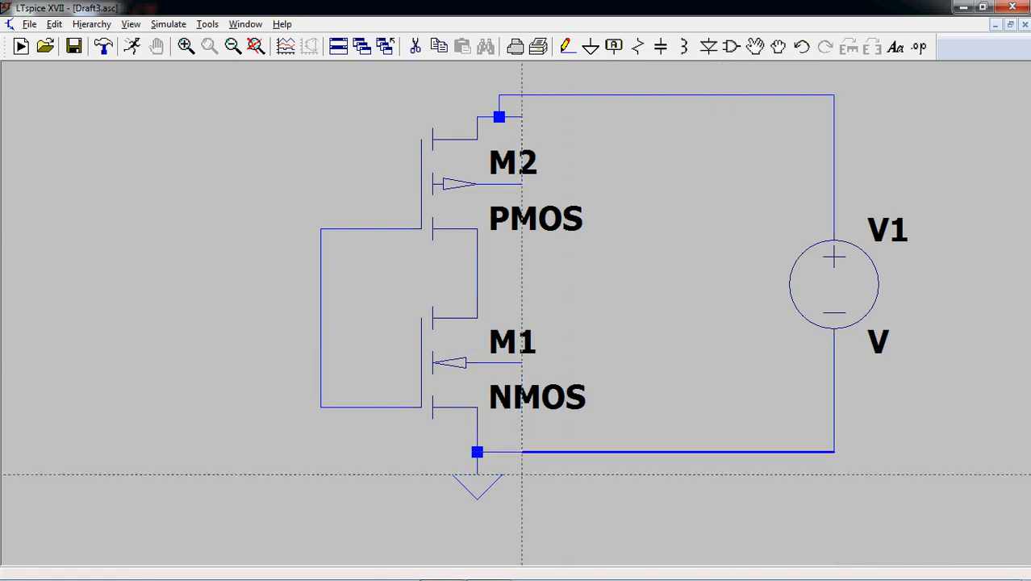
pyautogui.click(522, 452)
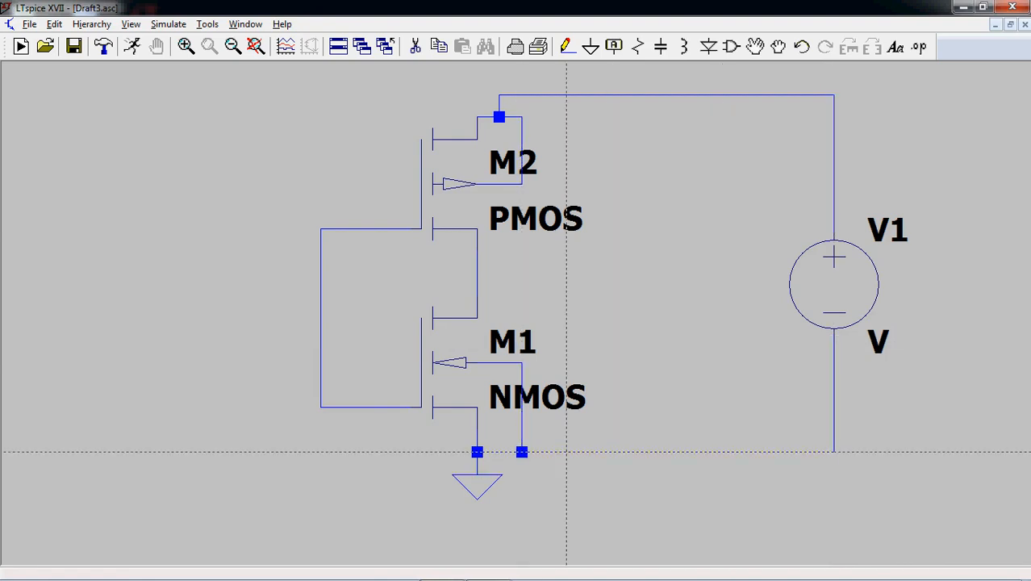
pyautogui.press('Escape')
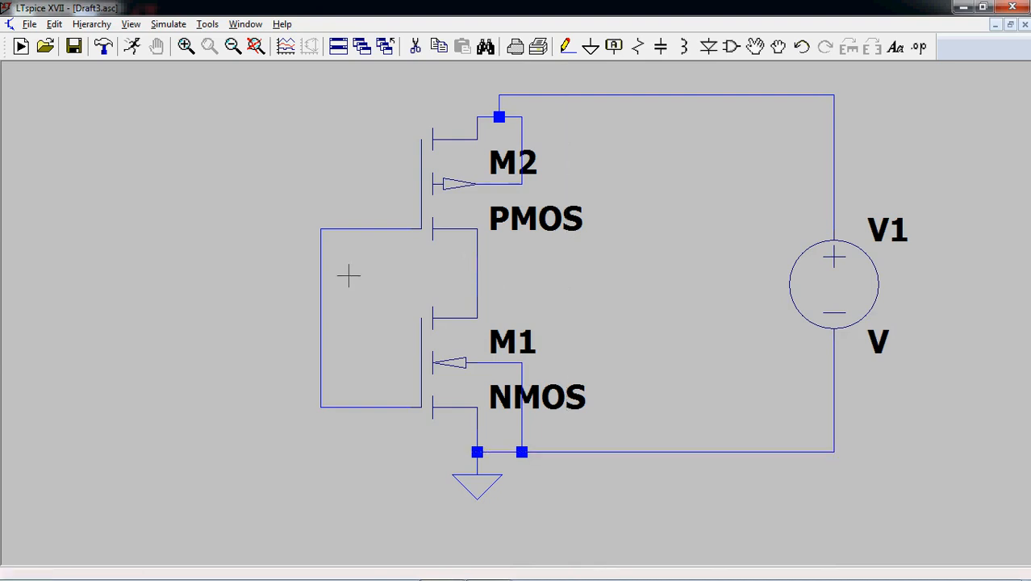
# - Place an output-type net label named vout beside the wire joining the two transistors
pyautogui.click(614, 46)
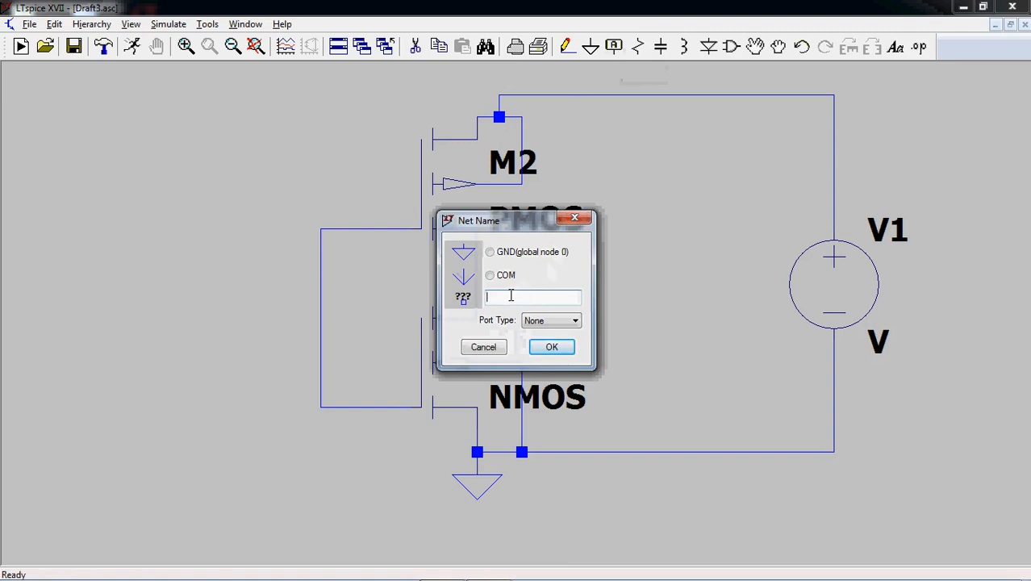
pyautogui.write('vout')
pyautogui.click(562, 325)
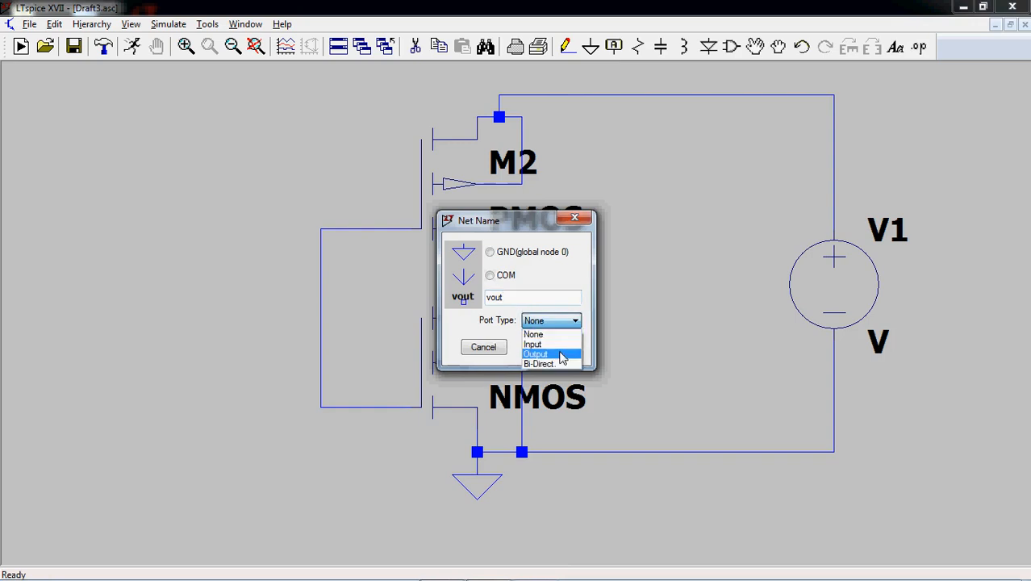
pyautogui.click(559, 353)
pyautogui.click(552, 347)
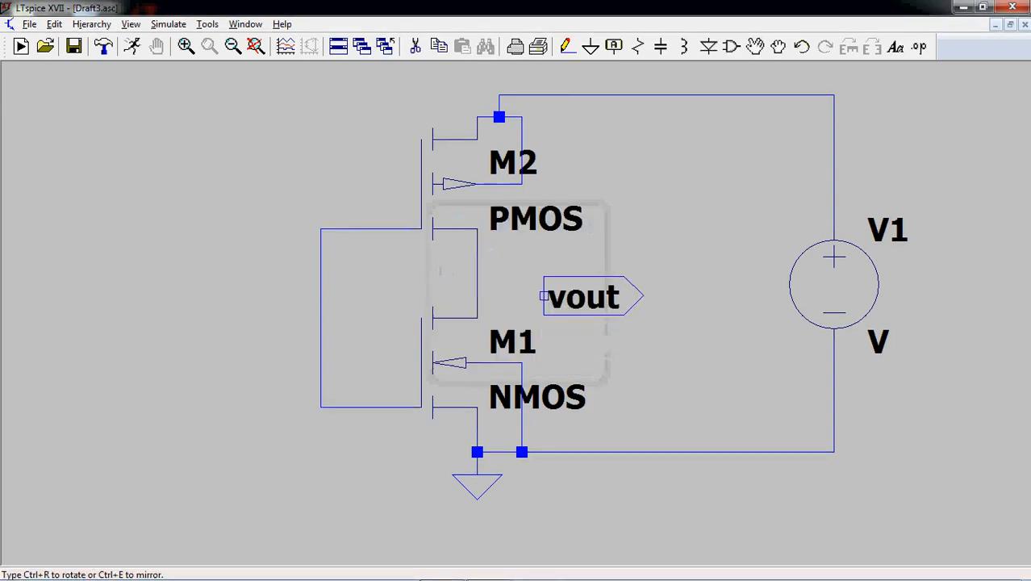
pyautogui.click(544, 273)
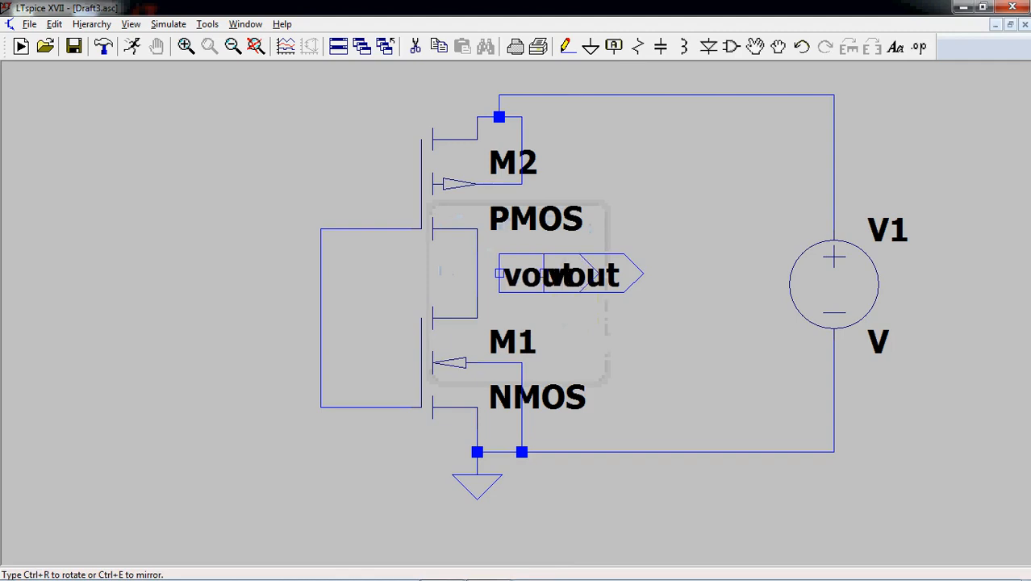
pyautogui.press('Escape')
# - Wire the vout label to the connection between the PMOS and NMOS transistors
pyautogui.click(567, 46)
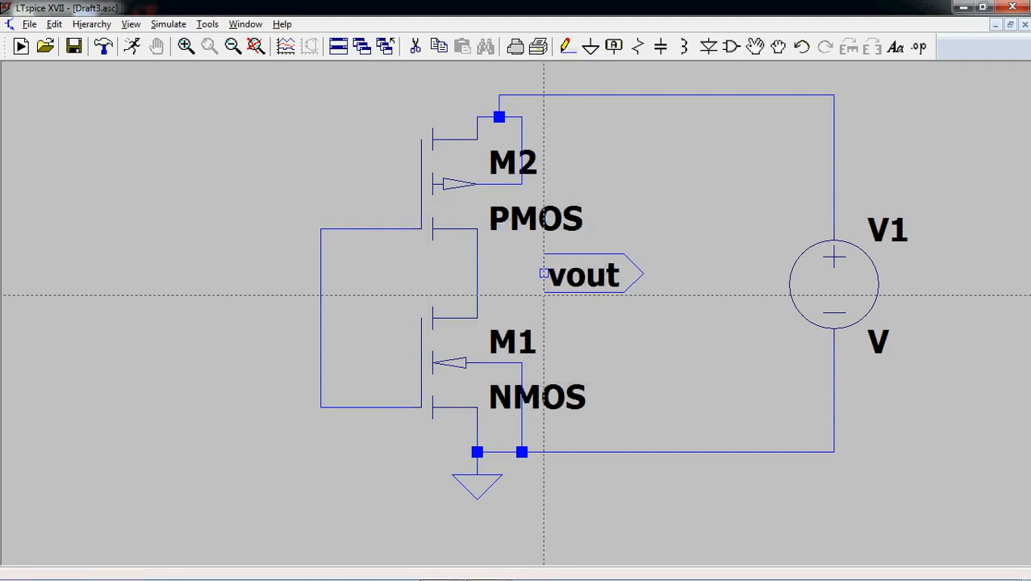
pyautogui.click(544, 273)
pyautogui.click(478, 272)
pyautogui.press('Escape')
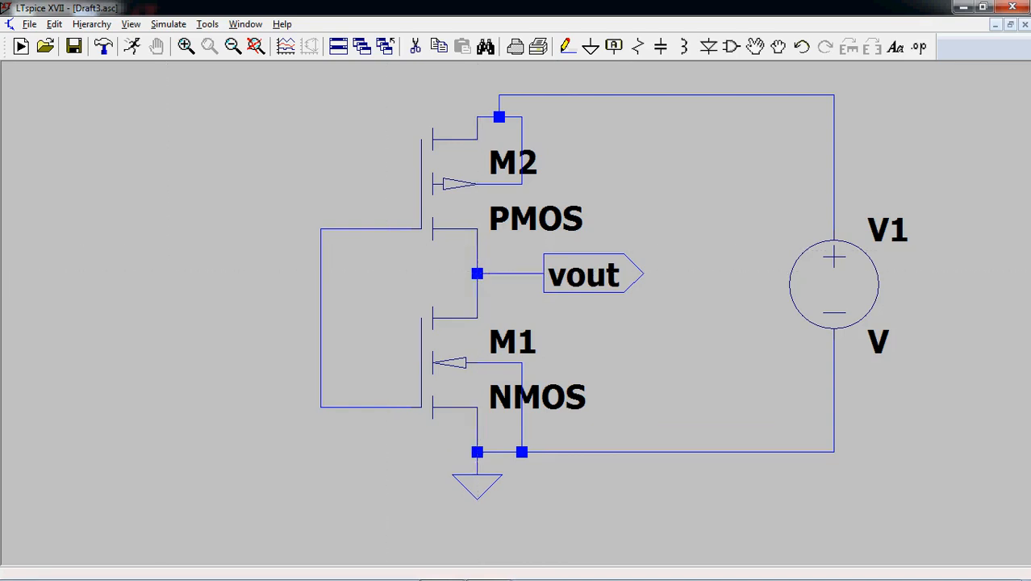
# - Place an input-type net label named vin to the left of the wire joining the transistor gates
pyautogui.click(613, 46)
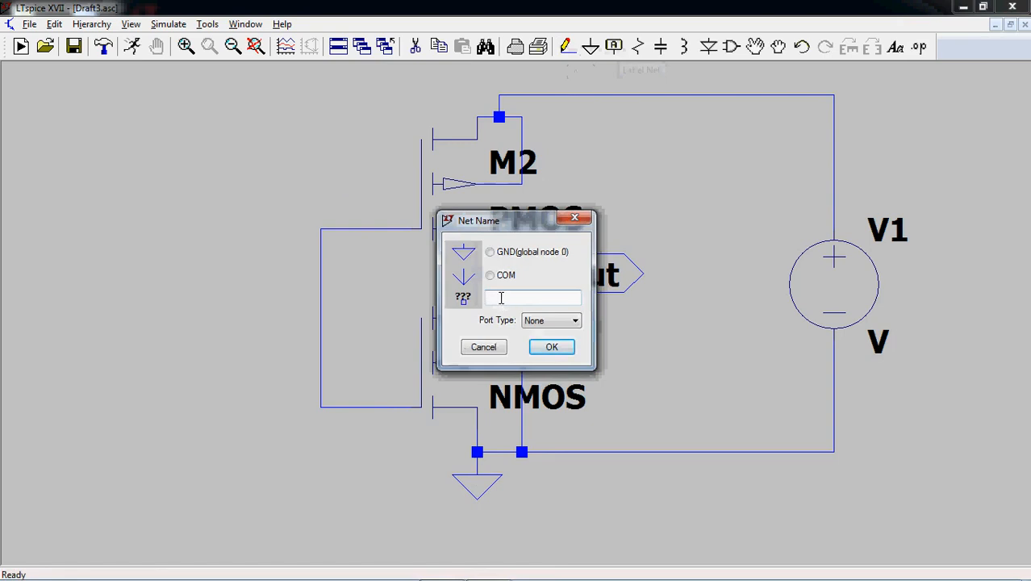
pyautogui.write('vin')
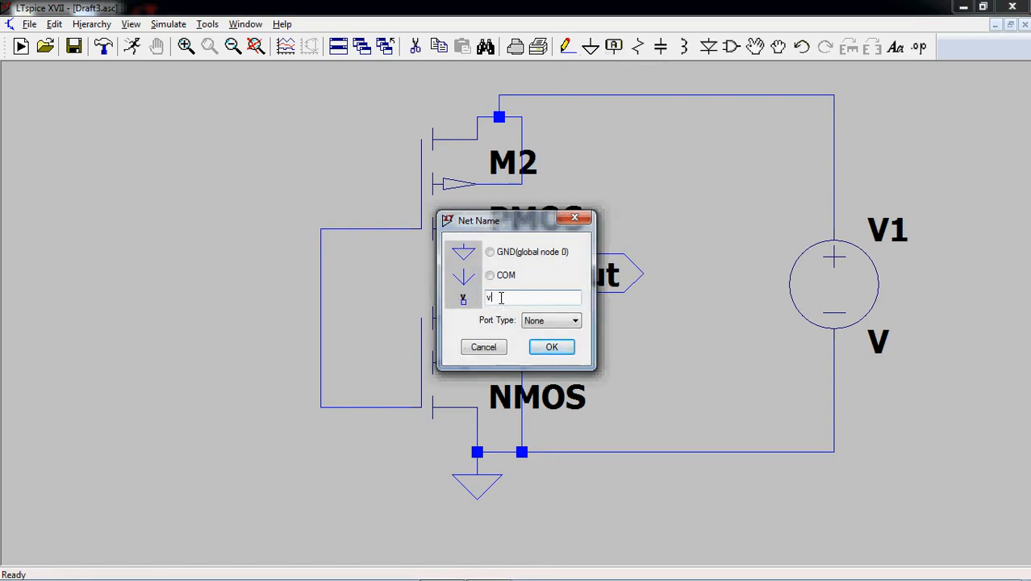
pyautogui.click(561, 322)
pyautogui.click(548, 344)
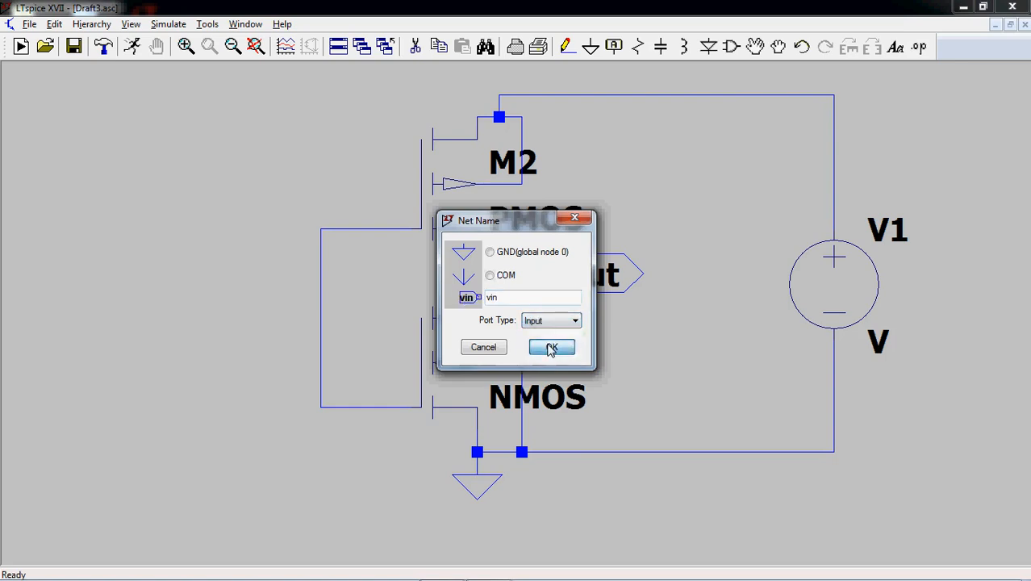
pyautogui.click(547, 346)
pyautogui.click(253, 318)
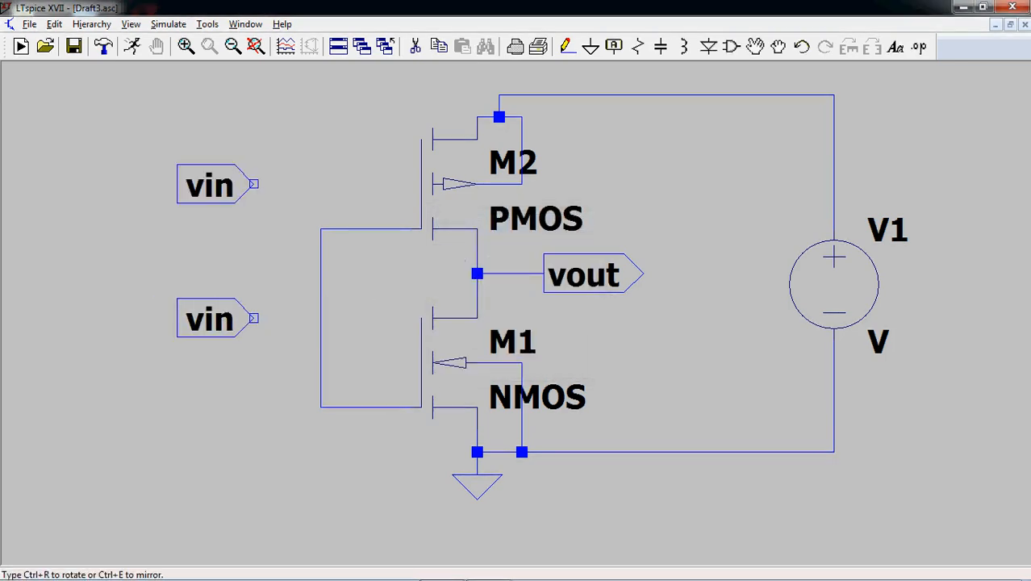
# - Wire the vin label to the common gate connection of the two transistors
pyautogui.click(567, 46)
pyautogui.click(254, 317)
pyautogui.click(320, 318)
pyautogui.press('Escape')
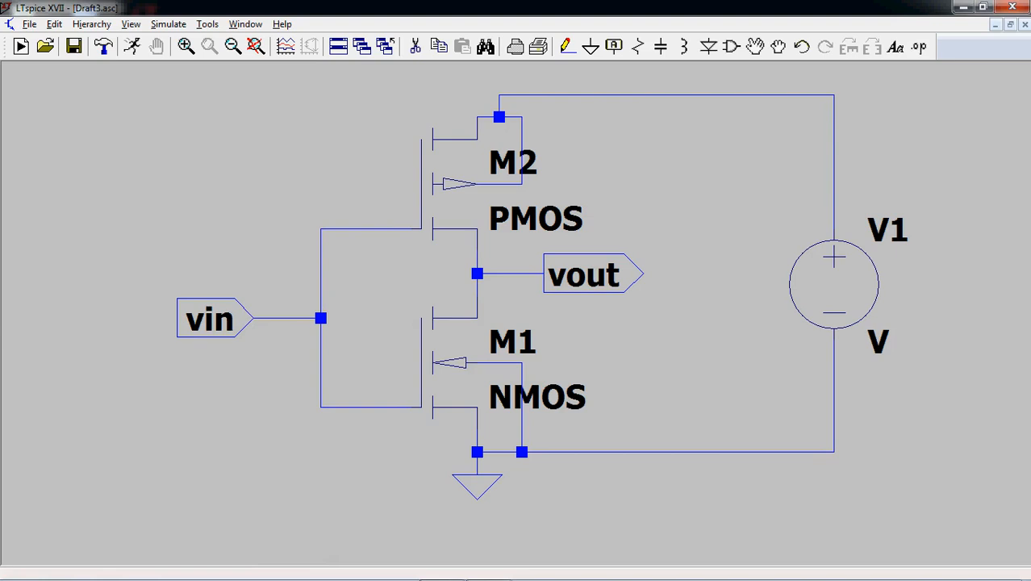
# - Set the DC value of voltage source V1 to 5 V
pyautogui.rightClick(836, 297)
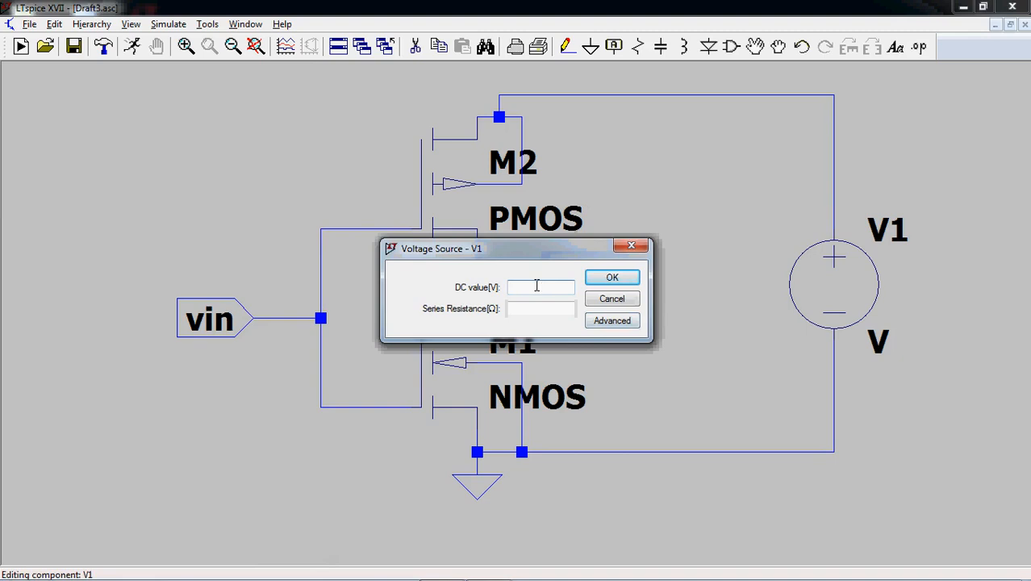
pyautogui.write('5')
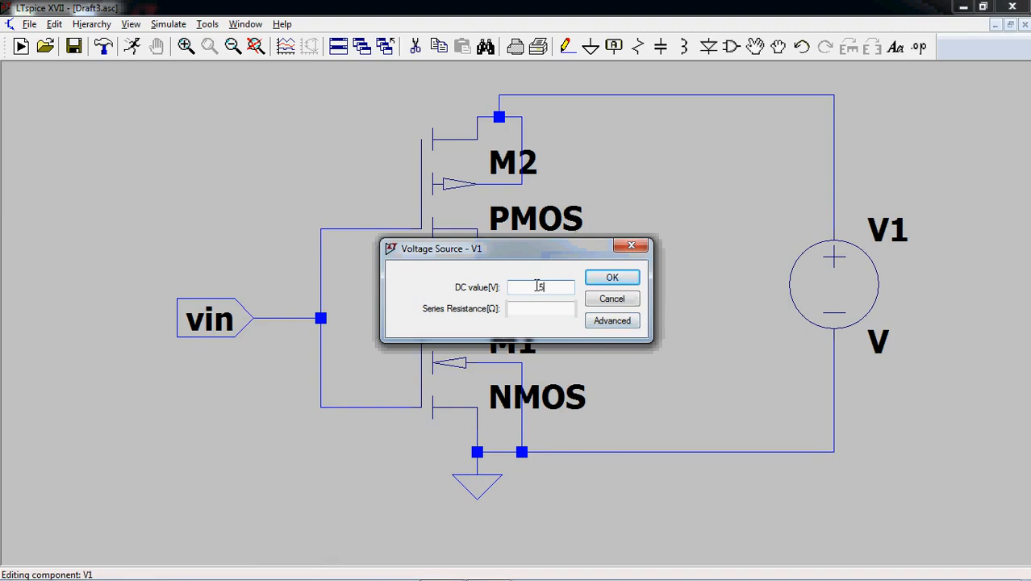
pyautogui.click(605, 279)
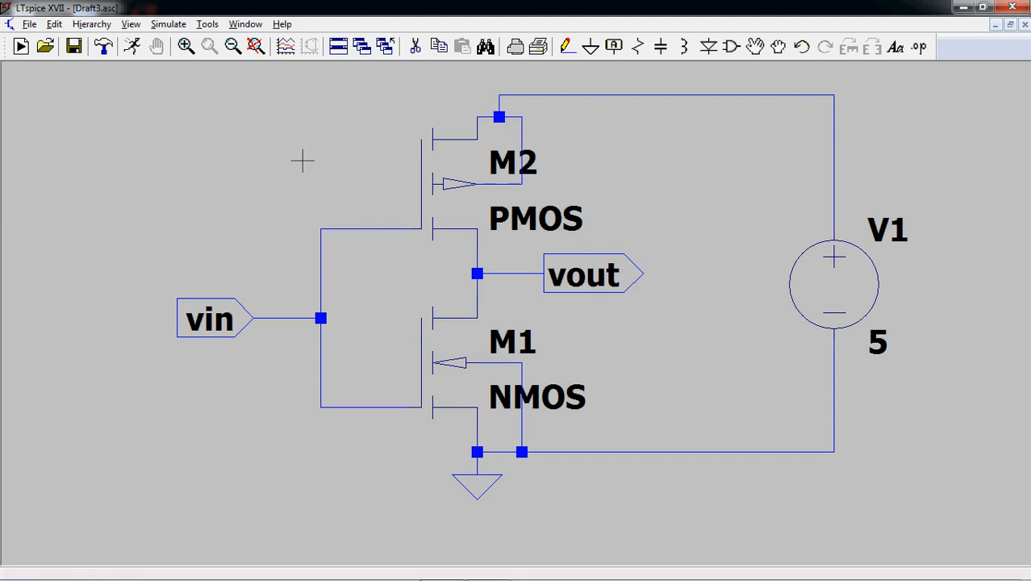
# - Place a second voltage source in the empty area to the left of the vin label
pyautogui.click(733, 49)
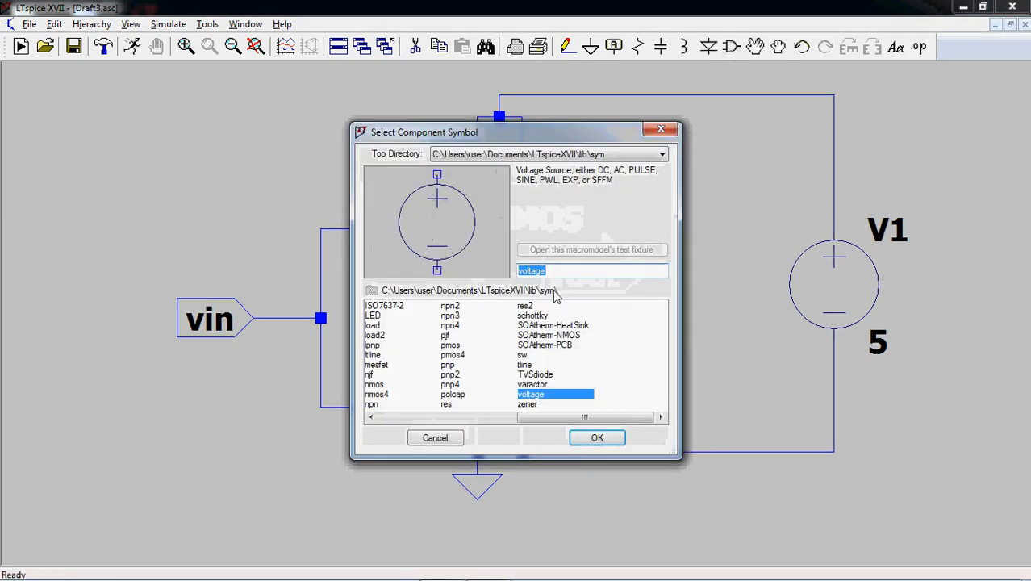
pyautogui.click(597, 438)
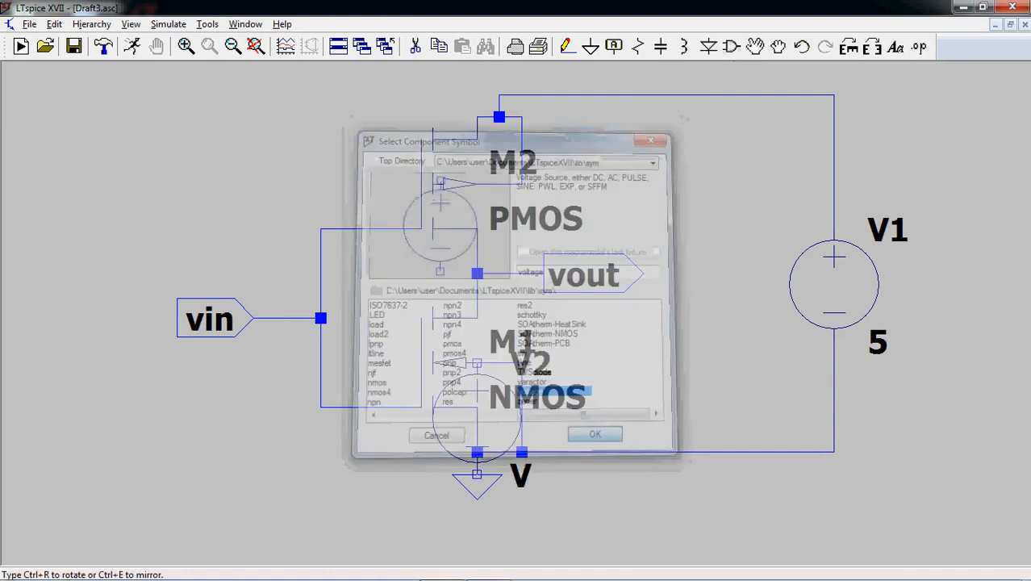
pyautogui.click(75, 352)
pyautogui.press('Escape')
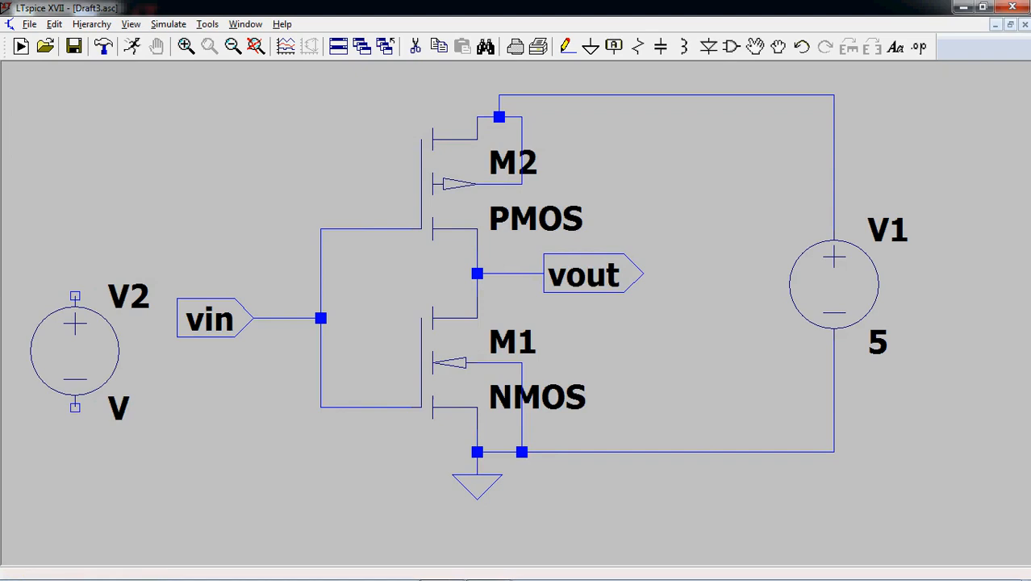
# - Wire the positive terminal of V2 over the vin label to the wire between vin and the gates
pyautogui.click(568, 46)
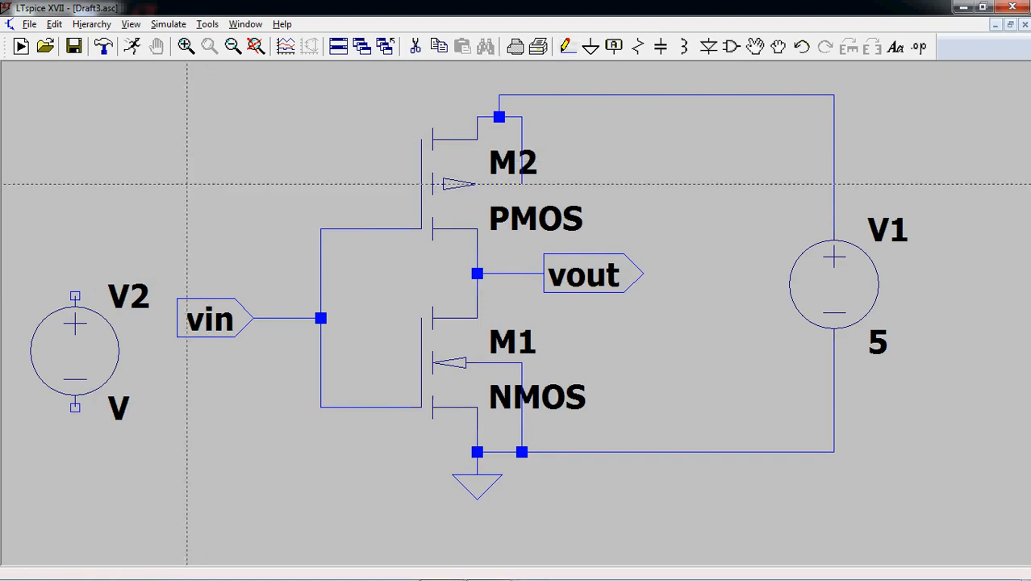
pyautogui.click(75, 296)
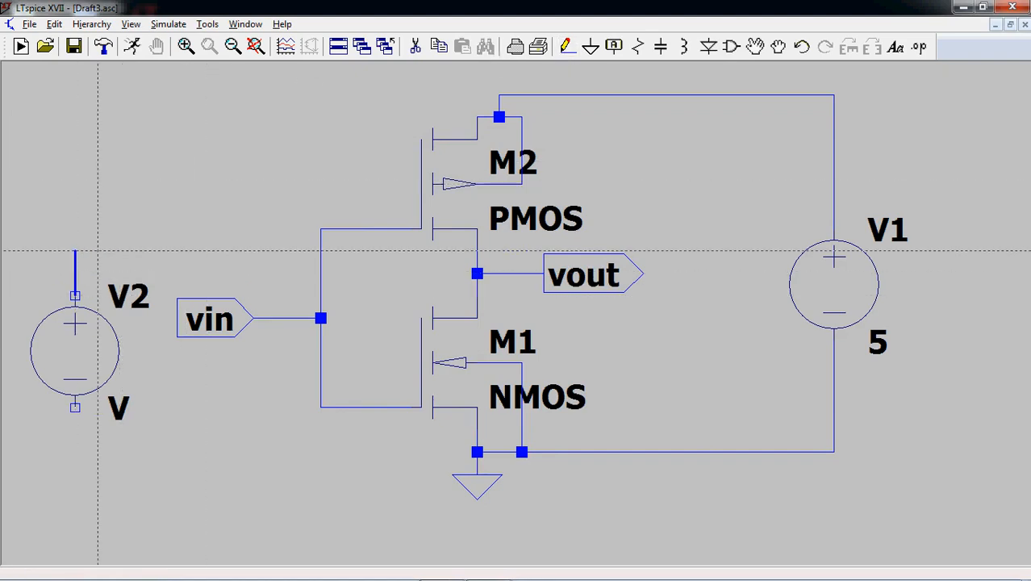
pyautogui.click(277, 251)
pyautogui.click(277, 318)
# - Wire the negative terminal of V2 to the ground node below the NMOS
pyautogui.click(75, 407)
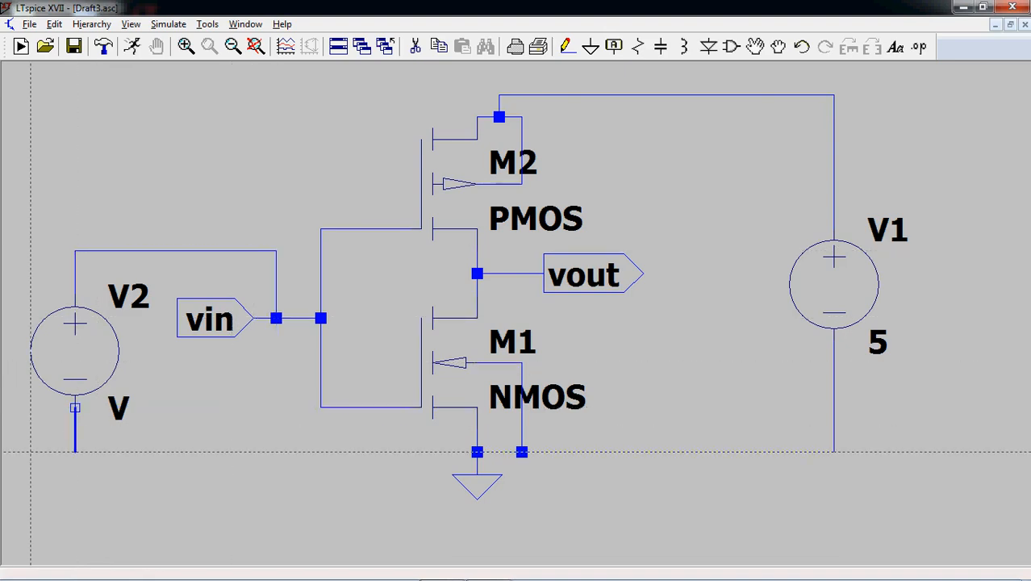
pyautogui.click(75, 452)
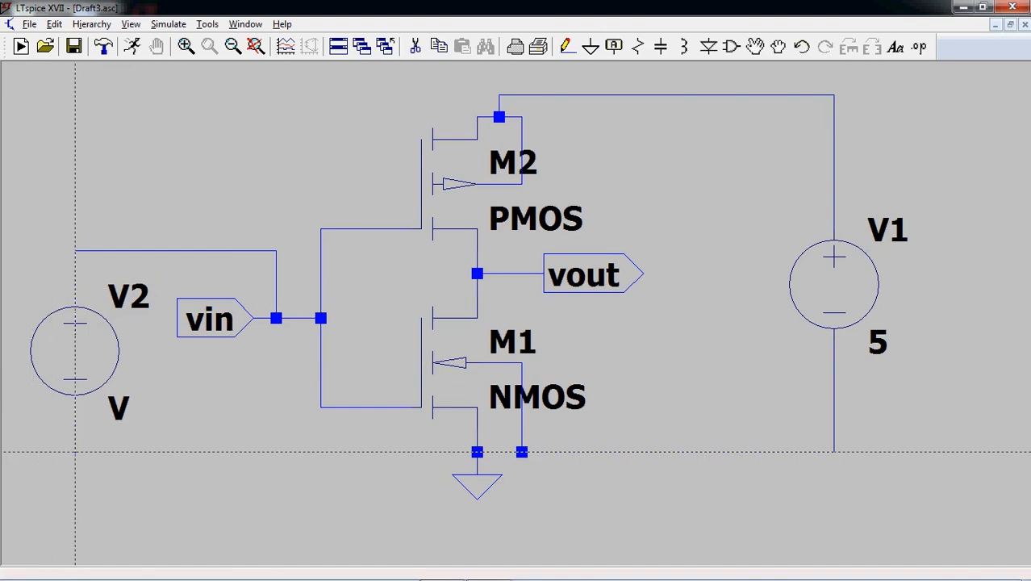
pyautogui.click(478, 452)
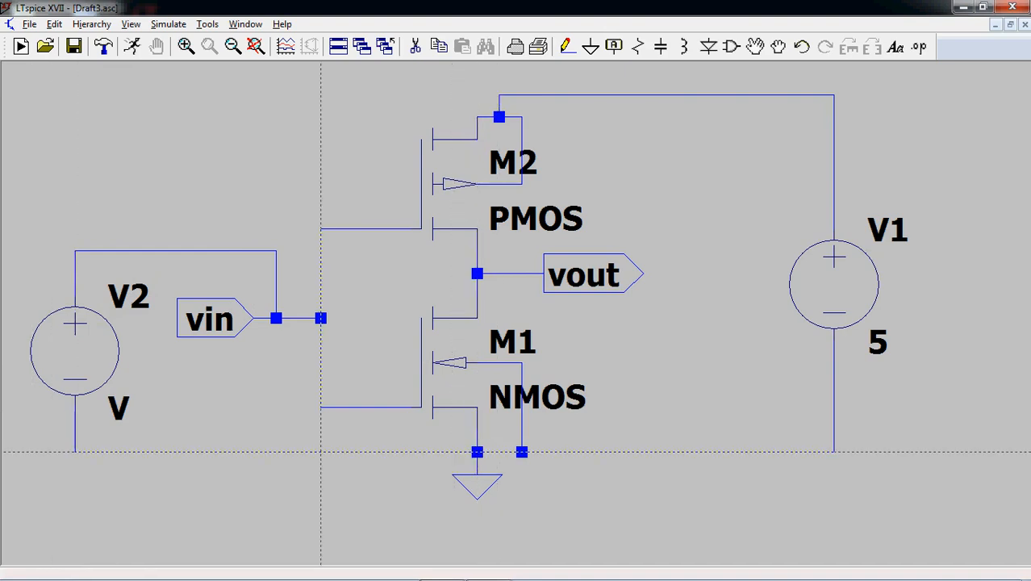
pyautogui.press('Escape')
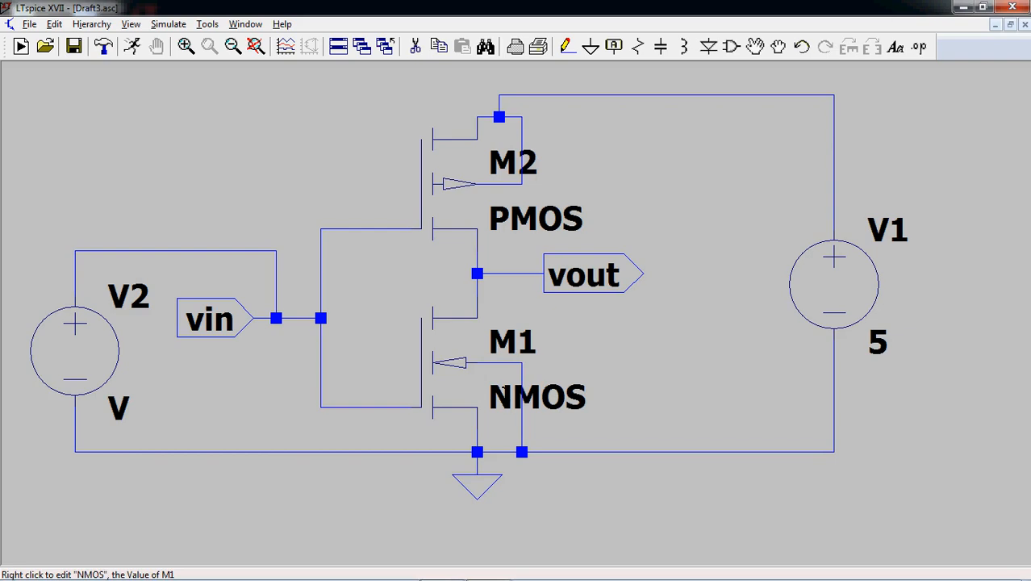
# - Switch to the model_lt folder in Windows Explorer and open engr3426.sub from its ENGR3426 subfolder
pyautogui.click(961, 9)
pyautogui.doubleClick(98, 426)
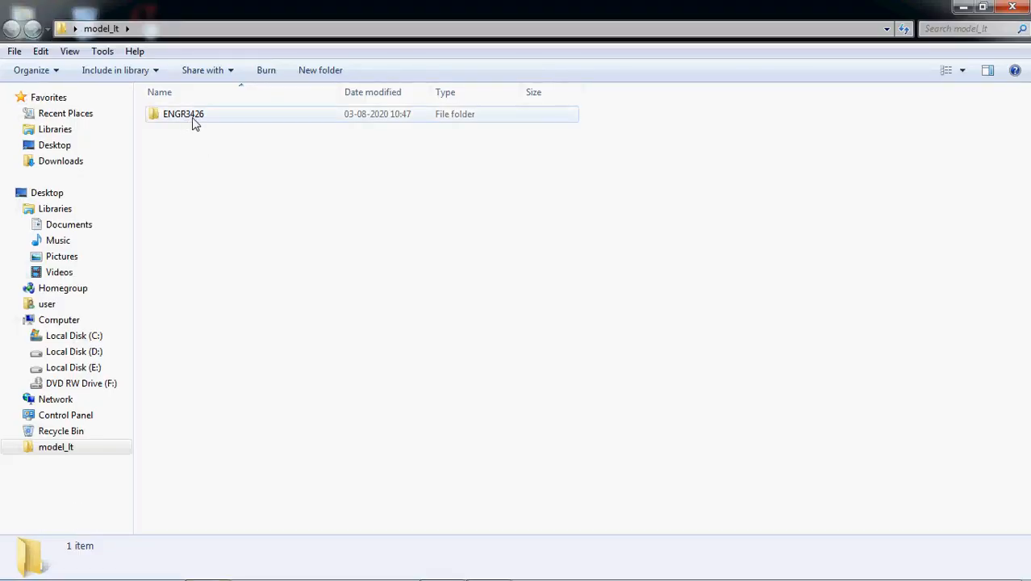
pyautogui.doubleClick(194, 121)
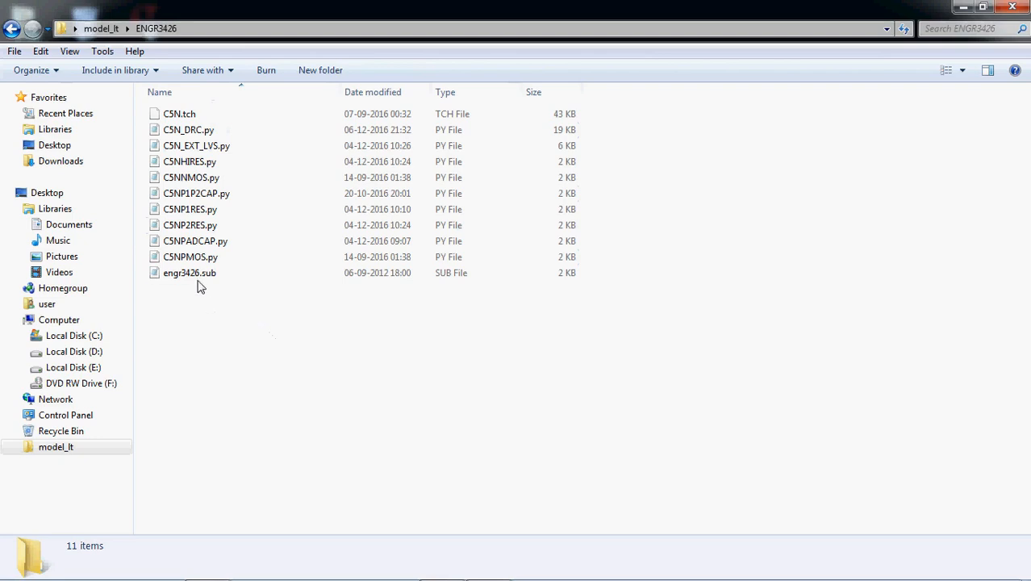
pyautogui.moveTo(199, 282)
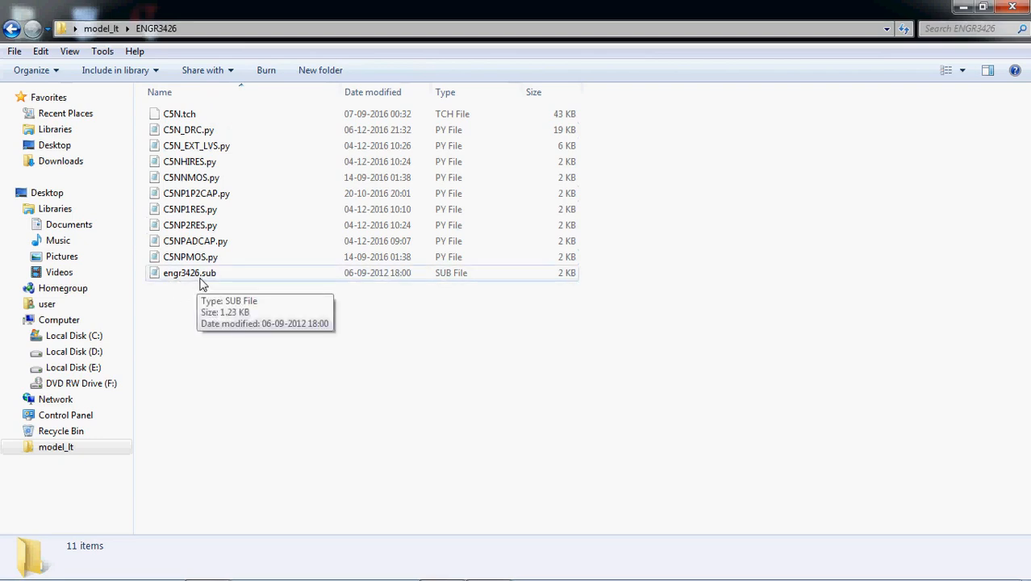
pyautogui.doubleClick(201, 279)
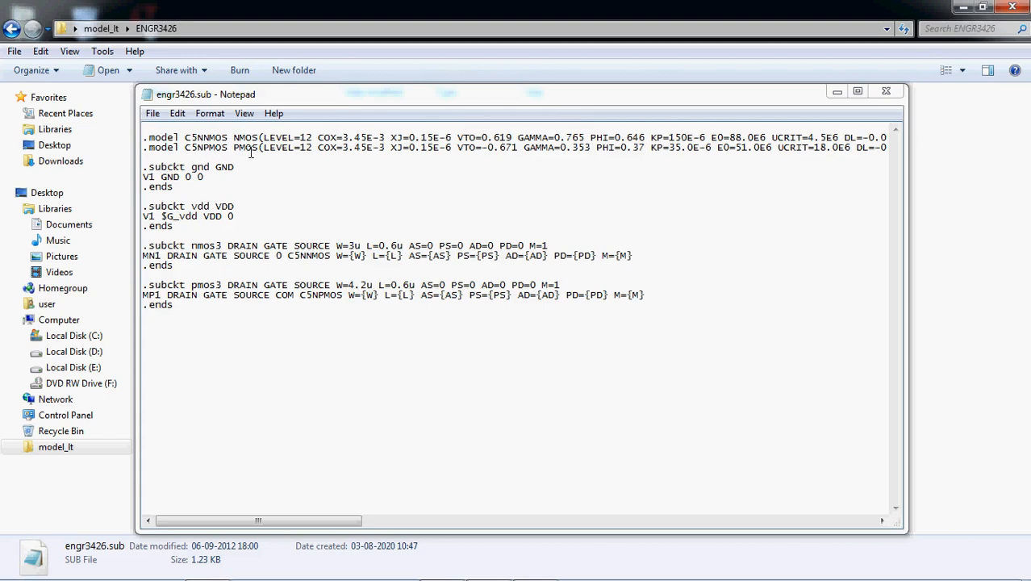
# - Examine the NMOS and PMOS model names and parameters in engr3426.sub, and close the file
pyautogui.moveTo(340, 526); pyautogui.dragTo(365, 522)
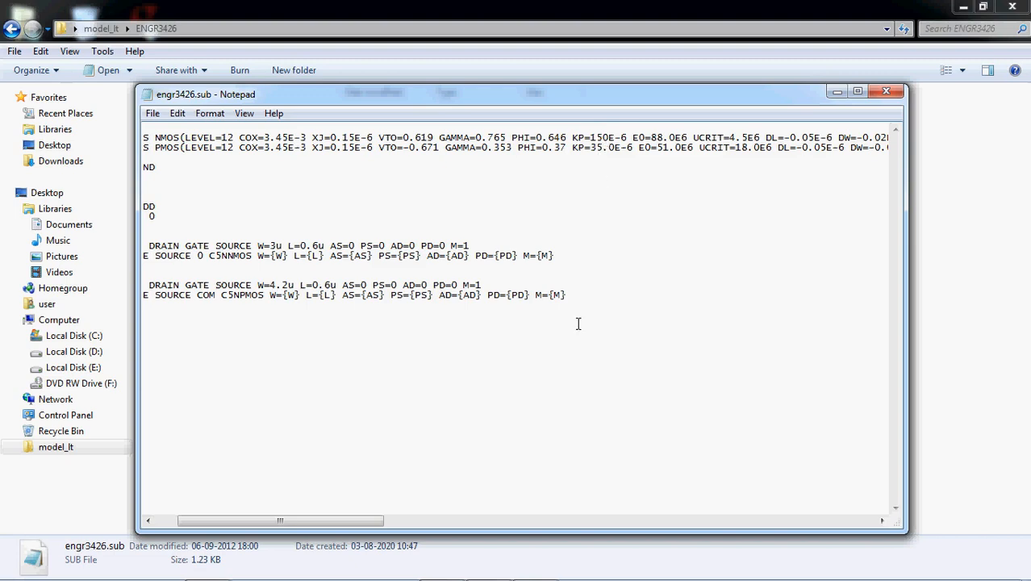
pyautogui.moveTo(376, 520); pyautogui.dragTo(534, 522)
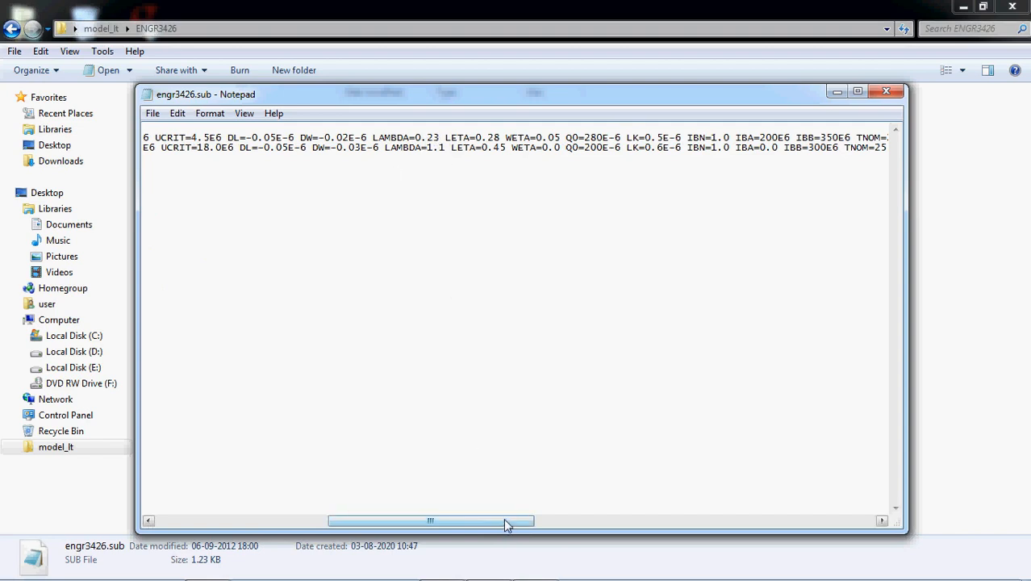
pyautogui.moveTo(506, 520); pyautogui.dragTo(335, 529)
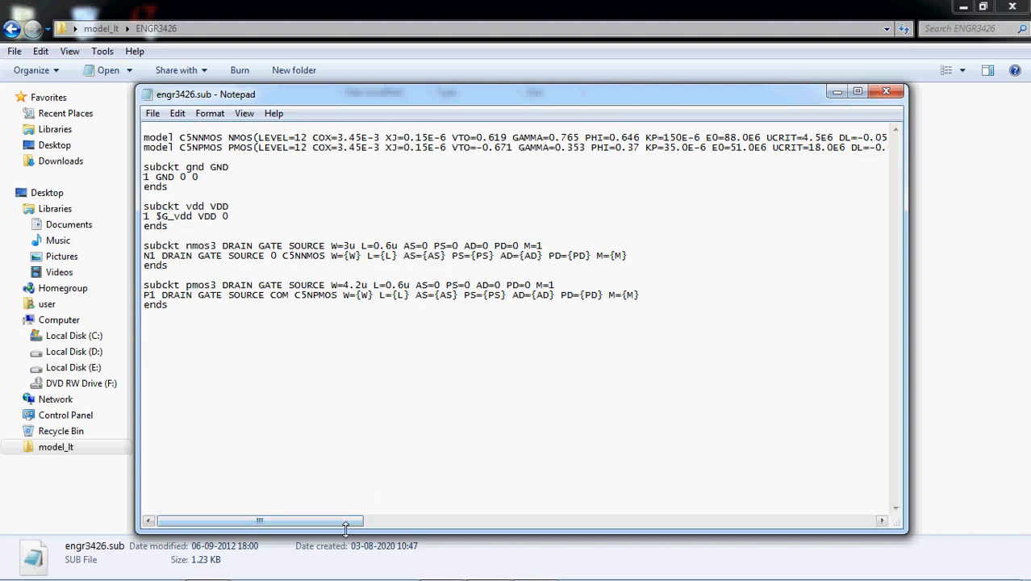
pyautogui.moveTo(351, 527); pyautogui.dragTo(288, 553)
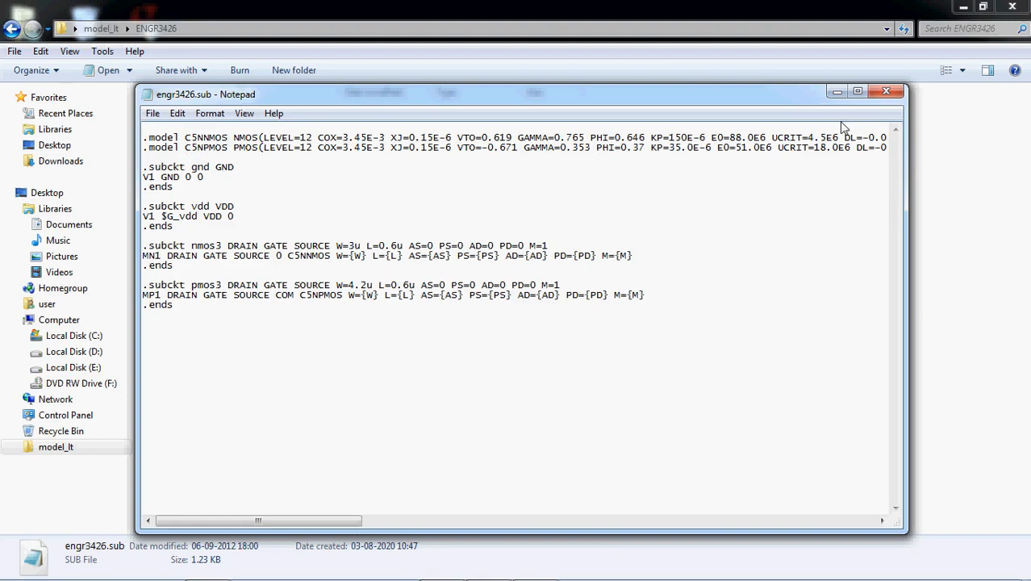
pyautogui.click(886, 95)
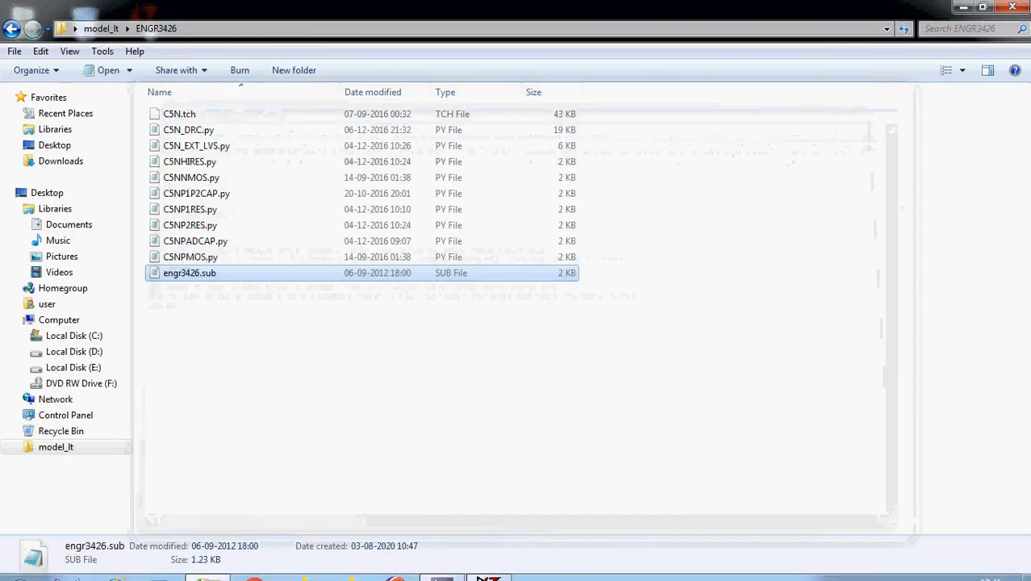
# - Switch to LTspice and set the model name of NMOS transistor M1 to C5NNMOS
pyautogui.click(490, 565)
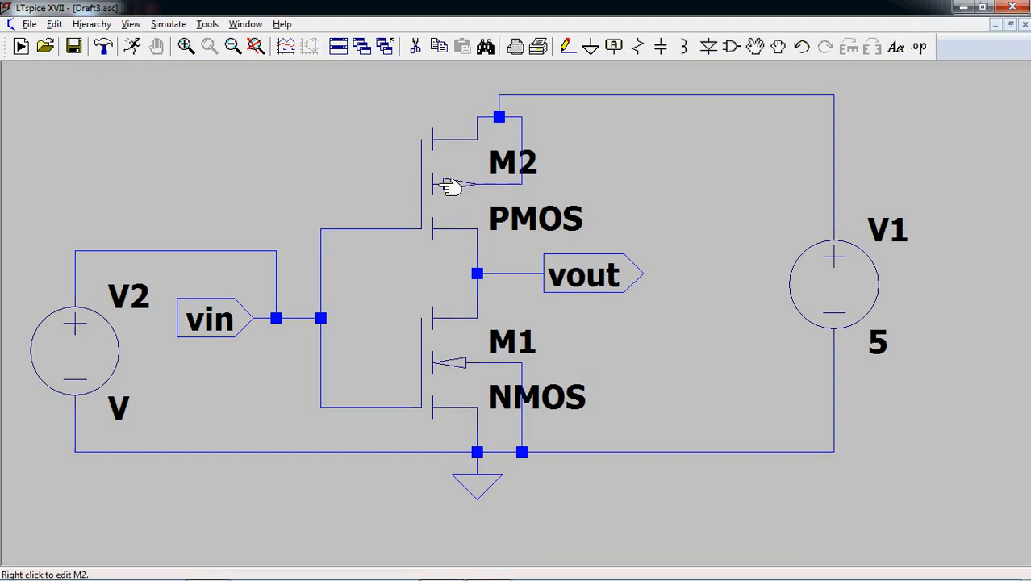
pyautogui.rightClick(452, 351)
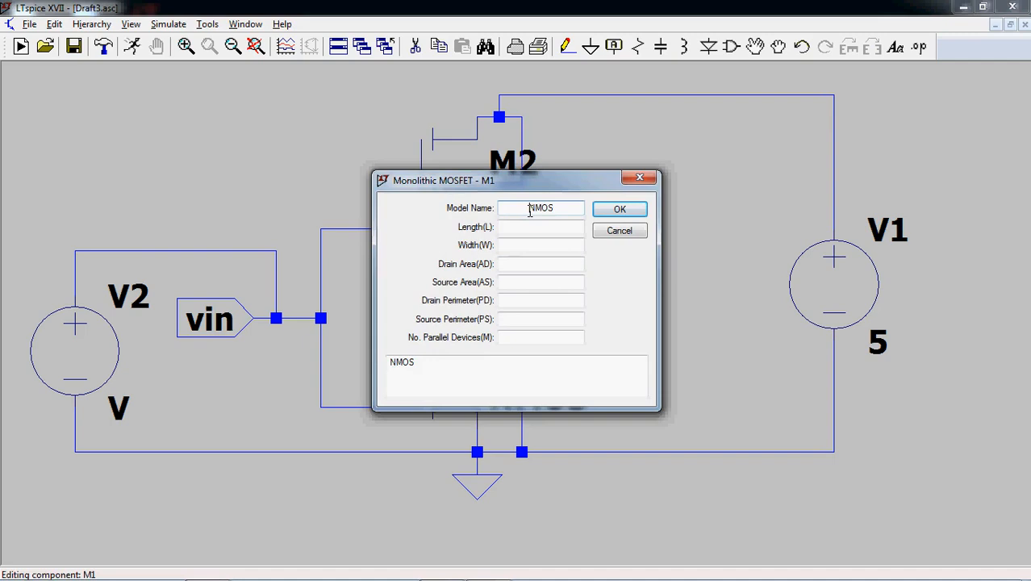
pyautogui.write('C5N')
# - Set M1's length to .6u and width to 3.6u, and apply the transistor settings
pyautogui.click(537, 228)
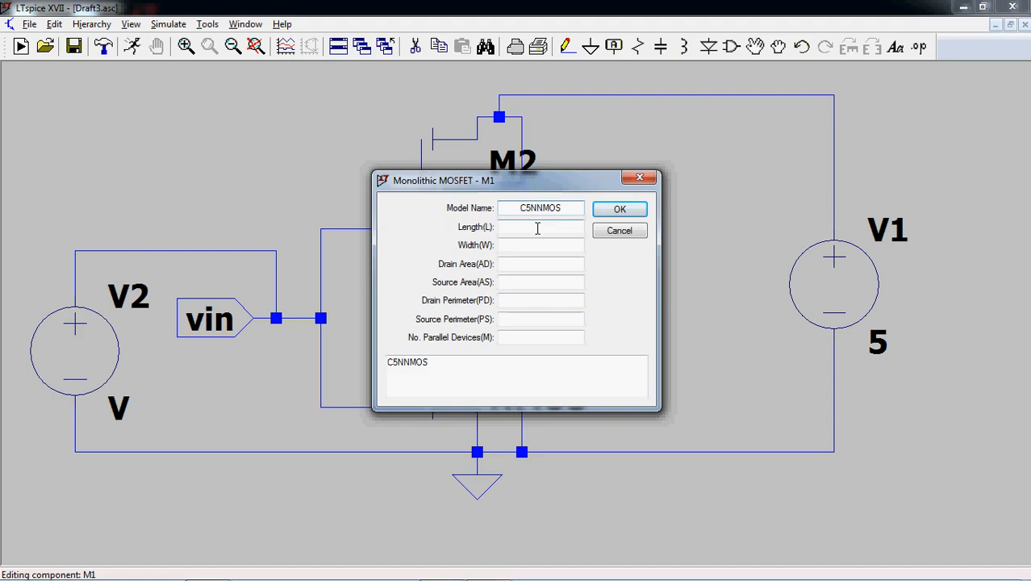
pyautogui.write('6u')
pyautogui.press('Home')
pyautogui.write('.')
pyautogui.click(540, 244)
pyautogui.write('3.6')
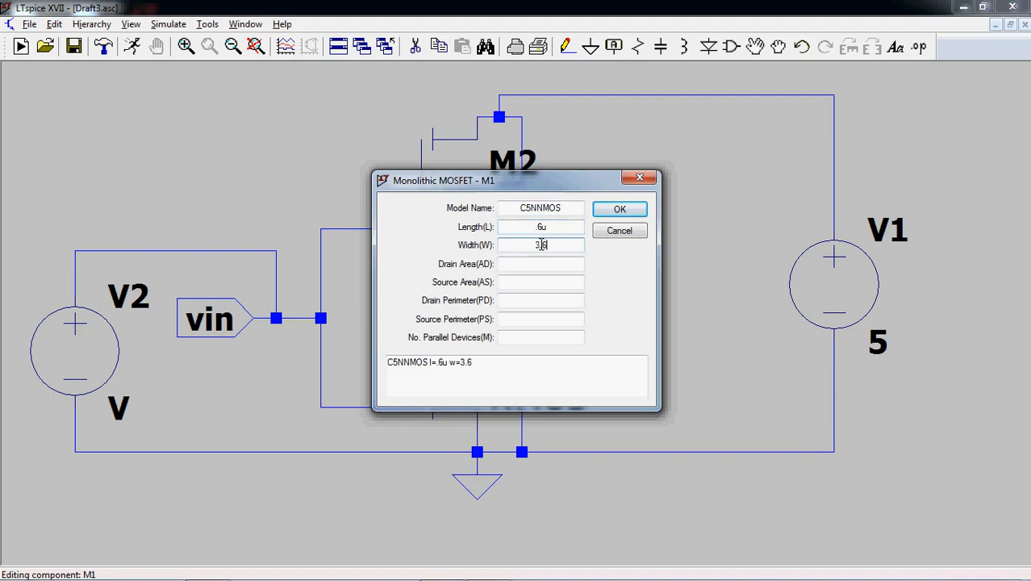
pyautogui.write('u')
pyautogui.click(618, 209)
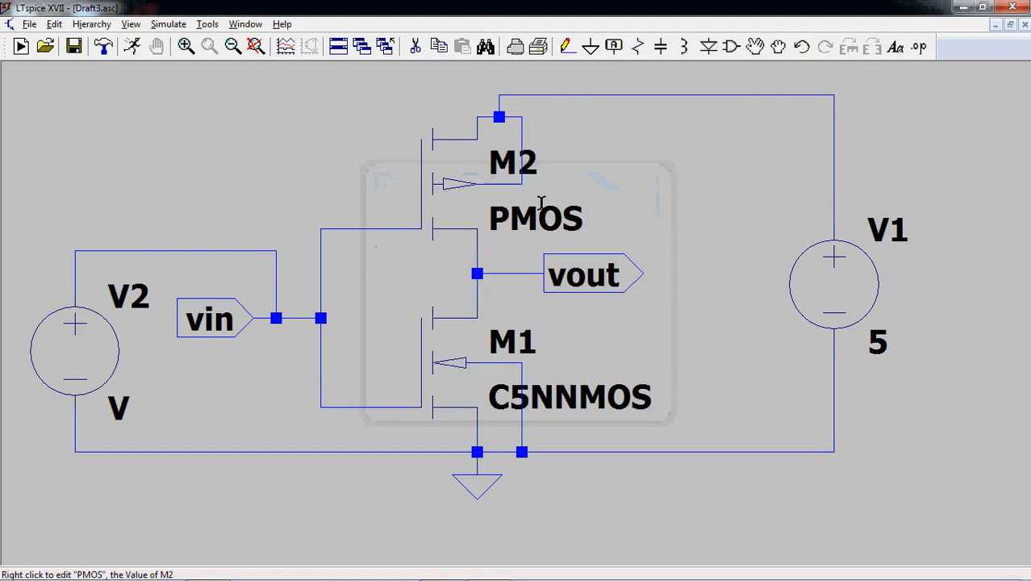
# - Set the model name of PMOS transistor M2 to C5NPMOS
pyautogui.rightClick(481, 191)
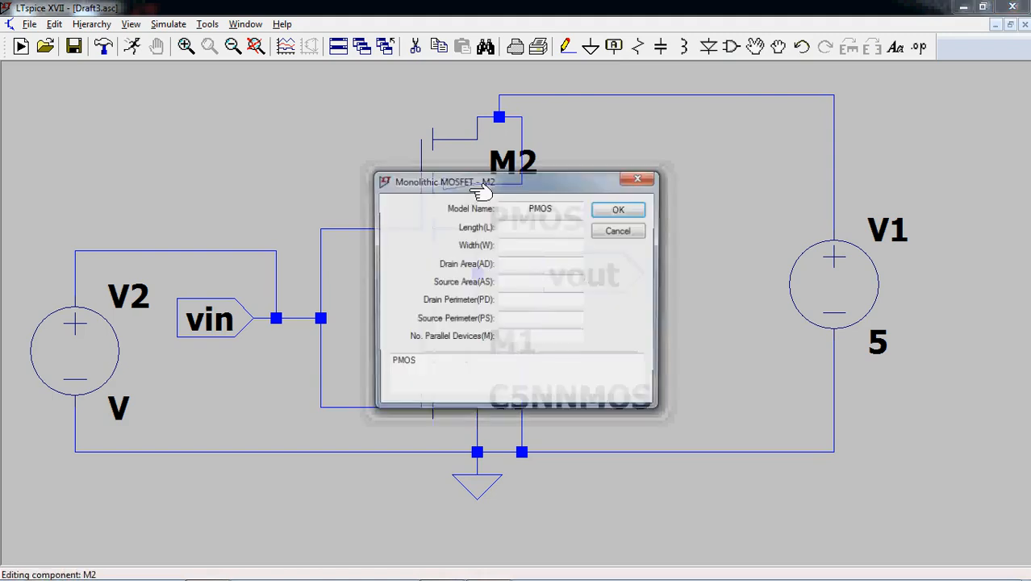
pyautogui.click(528, 209)
pyautogui.write('C5N')
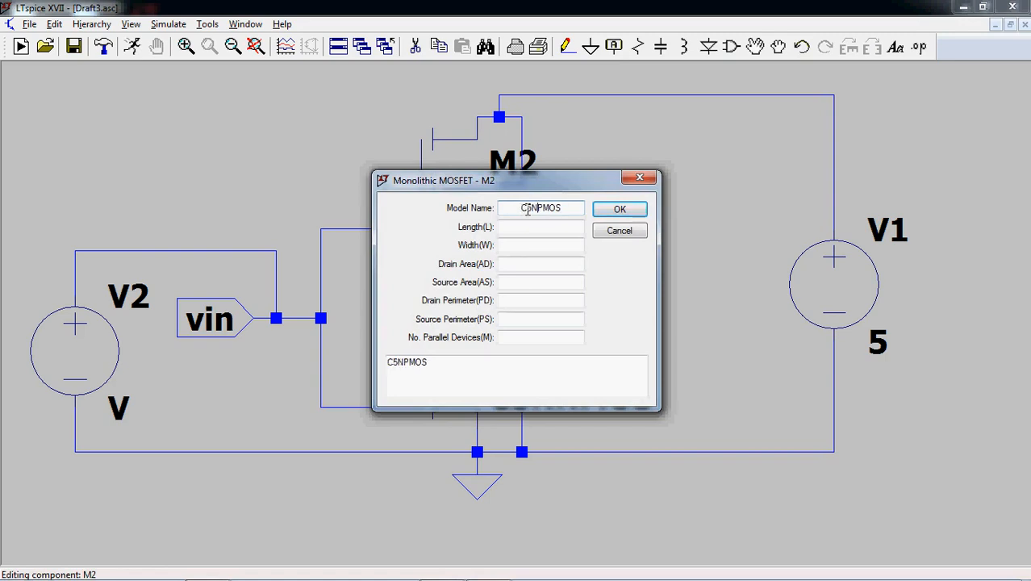
# - Set M2's length to .6u and width to 7.2u, and apply the transistor settings
pyautogui.click(538, 229)
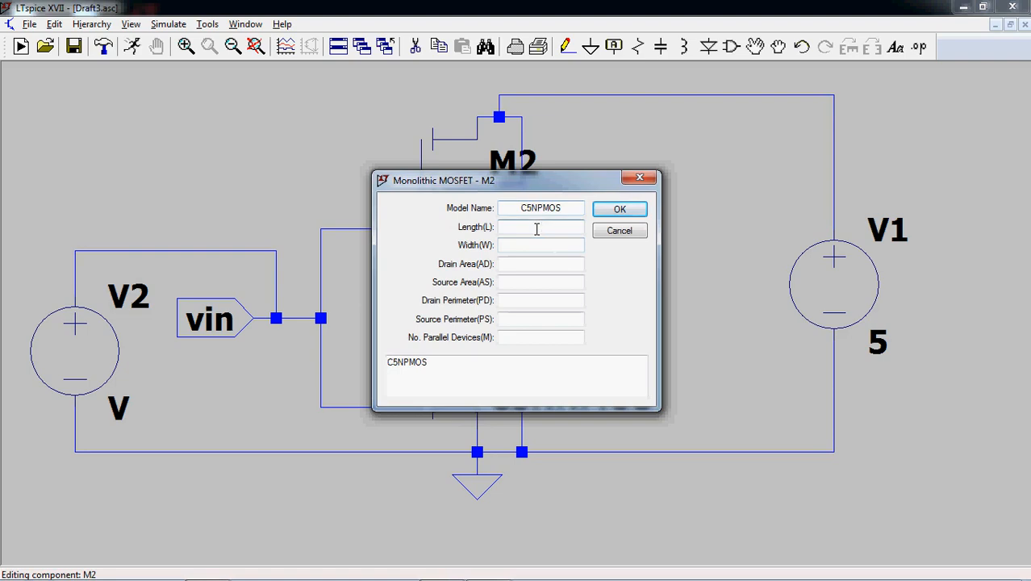
pyautogui.write('6u')
pyautogui.click(541, 244)
pyautogui.write('7.')
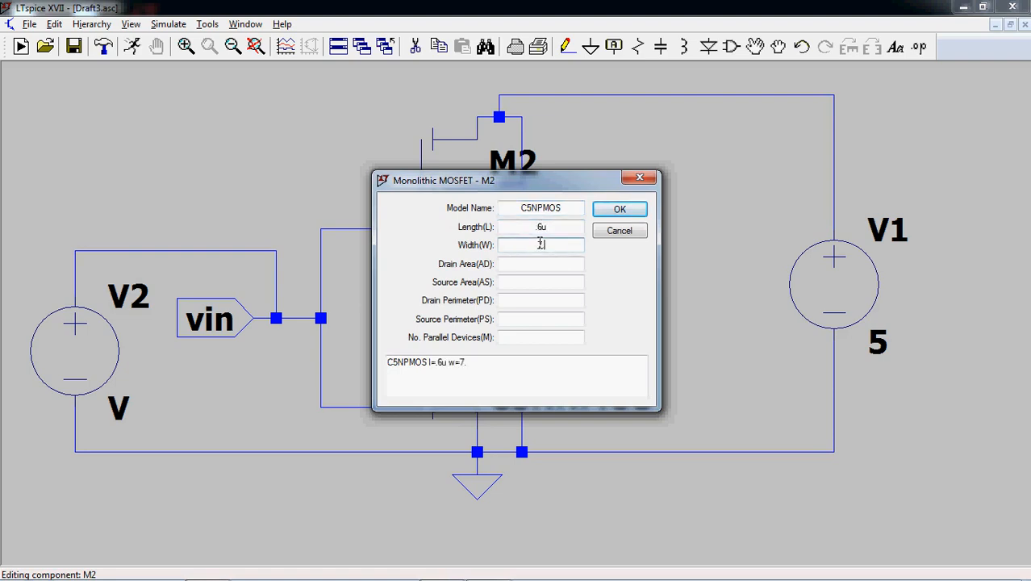
pyautogui.write('2u')
pyautogui.click(609, 213)
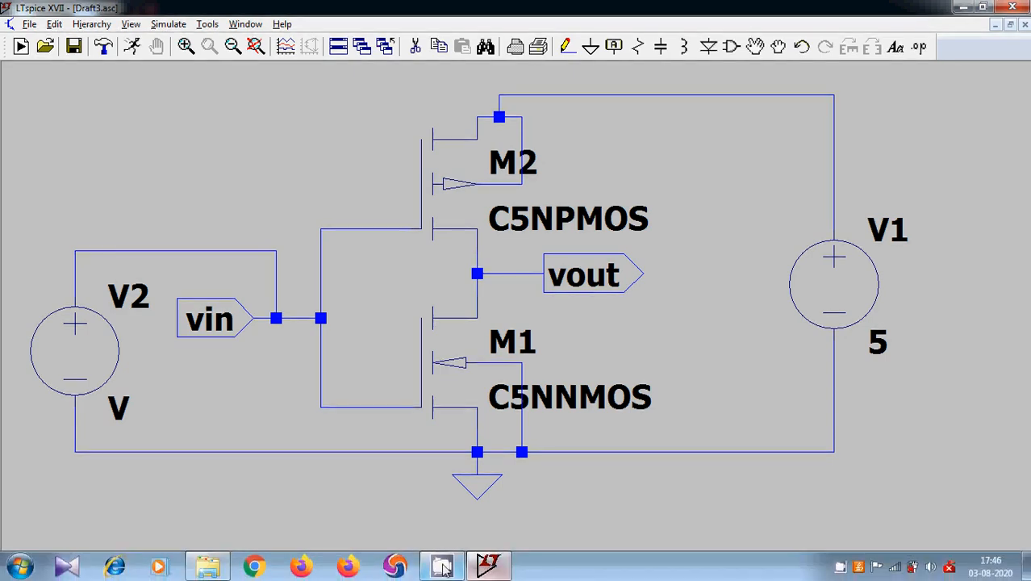
# - Switch to the ENGR3426 folder in Windows Explorer and copy its full path
pyautogui.click(207, 567)
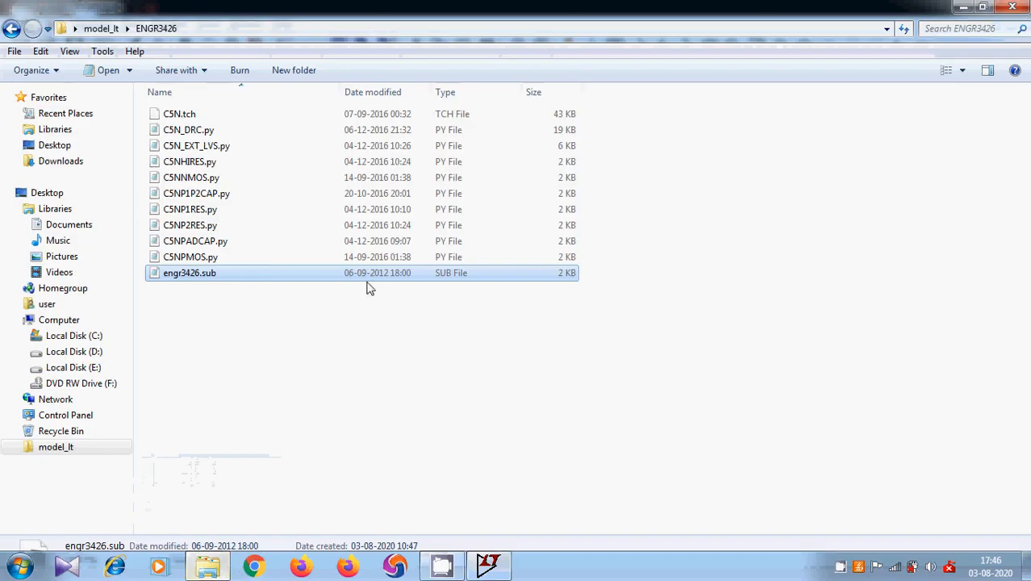
pyautogui.click(322, 356)
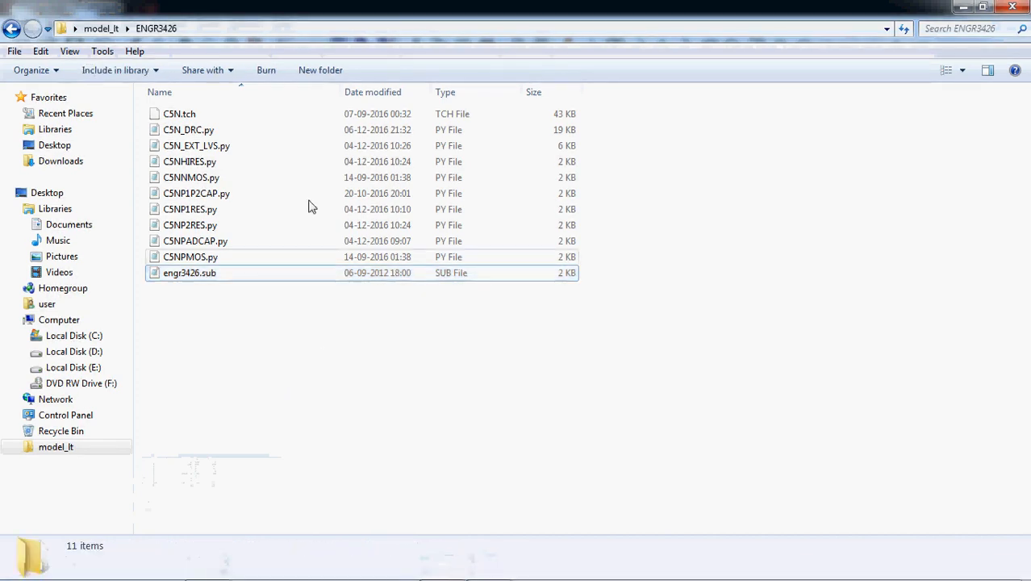
pyautogui.click(282, 30)
pyautogui.rightClick(282, 30)
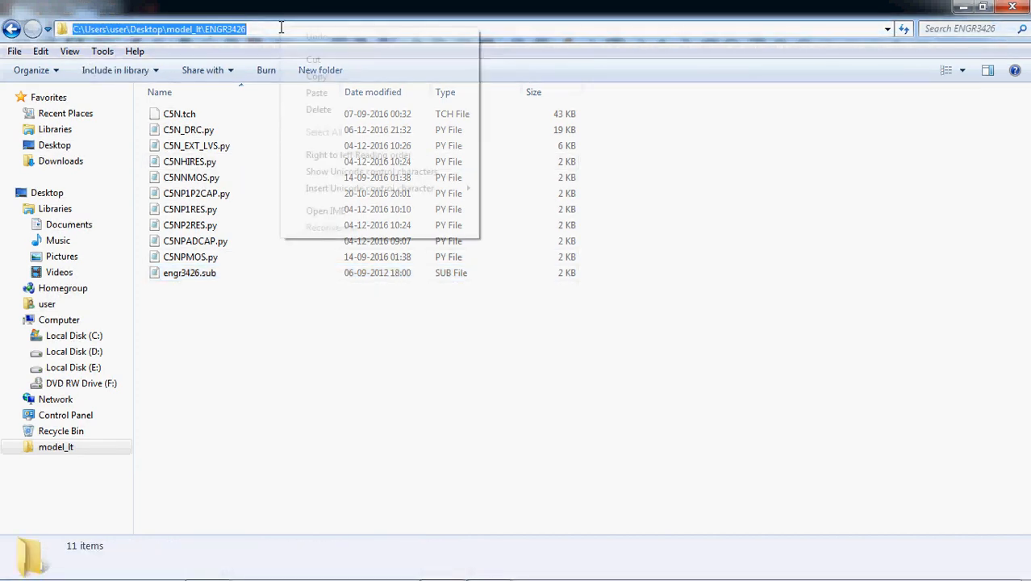
pyautogui.click(313, 76)
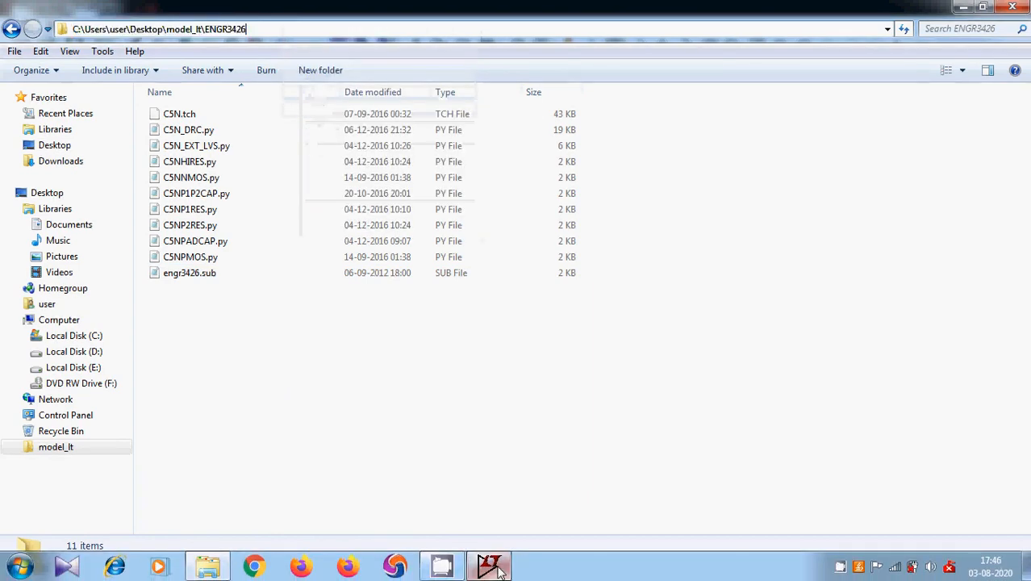
# - Switch to LTspice and start a SPICE directive reading .INCLUDE followed by the copied path C:\Users\user\Desktop\model_lt\ENGR3426
pyautogui.click(490, 566)
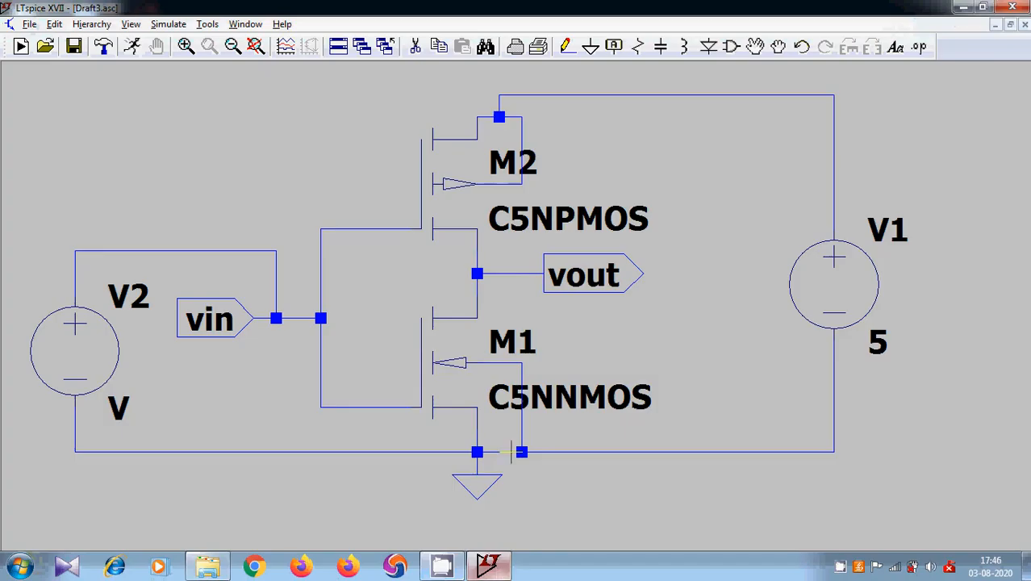
pyautogui.click(918, 50)
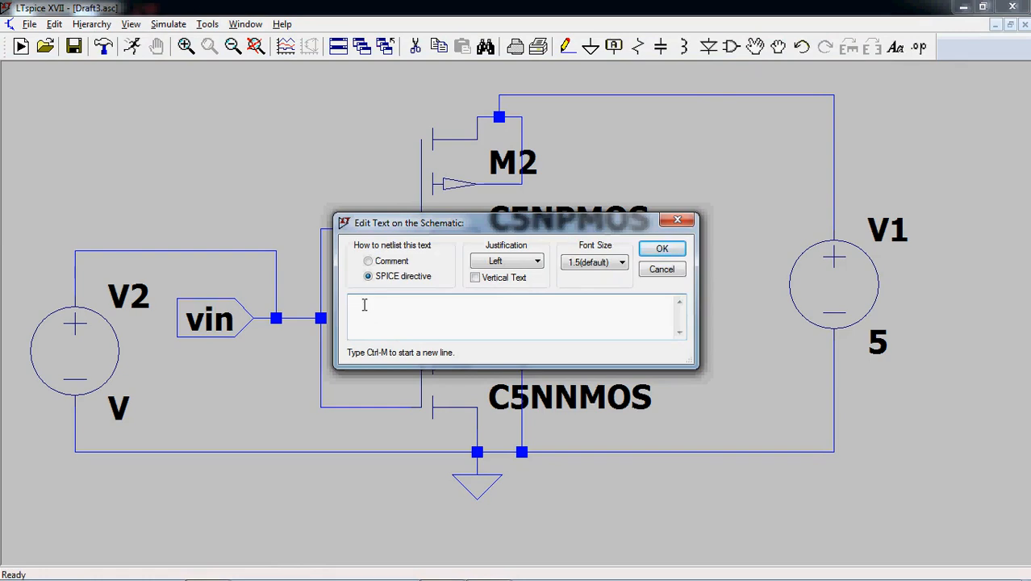
pyautogui.write('INCLUDE')
pyautogui.hotkey('ctrl', 'v')
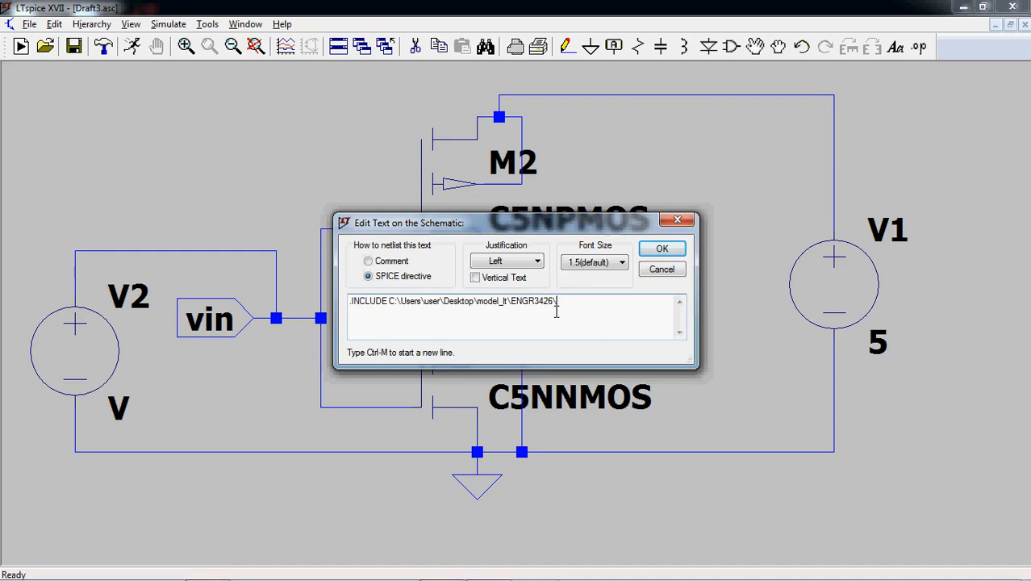
pyautogui.write('EN')
pyautogui.press('BackSpace')
pyautogui.press('BackSpace')
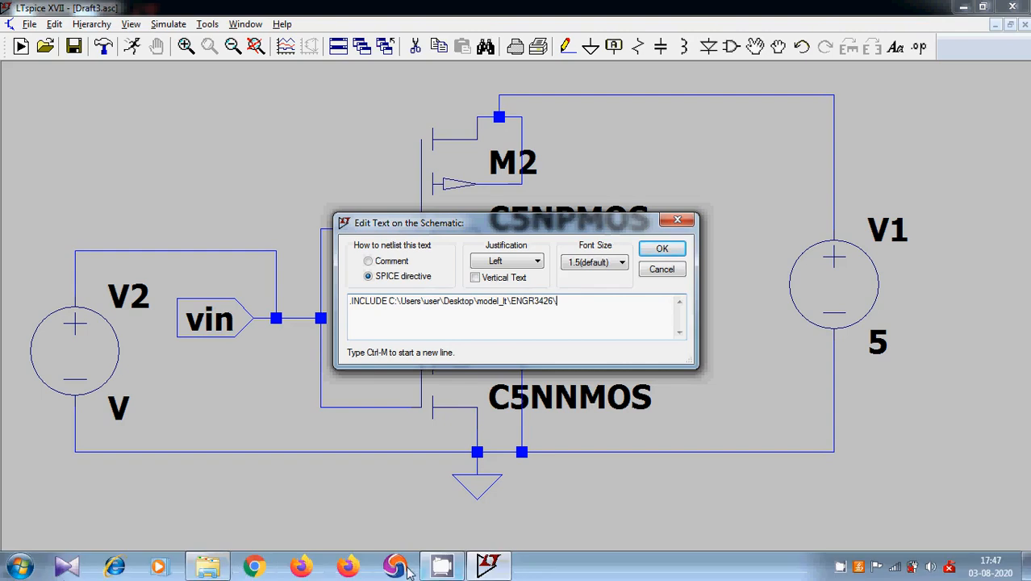
# - Check the exact name of the .sub model file in the ENGR3426 folder in Windows Explorer, and return to LTspice
pyautogui.click(207, 567)
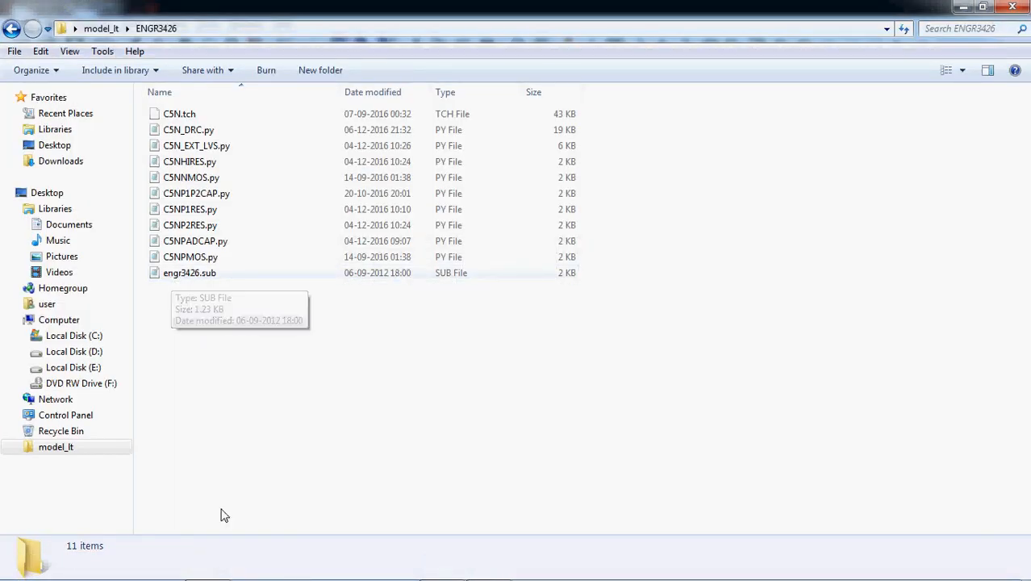
pyautogui.moveTo(212, 566)
pyautogui.click(487, 564)
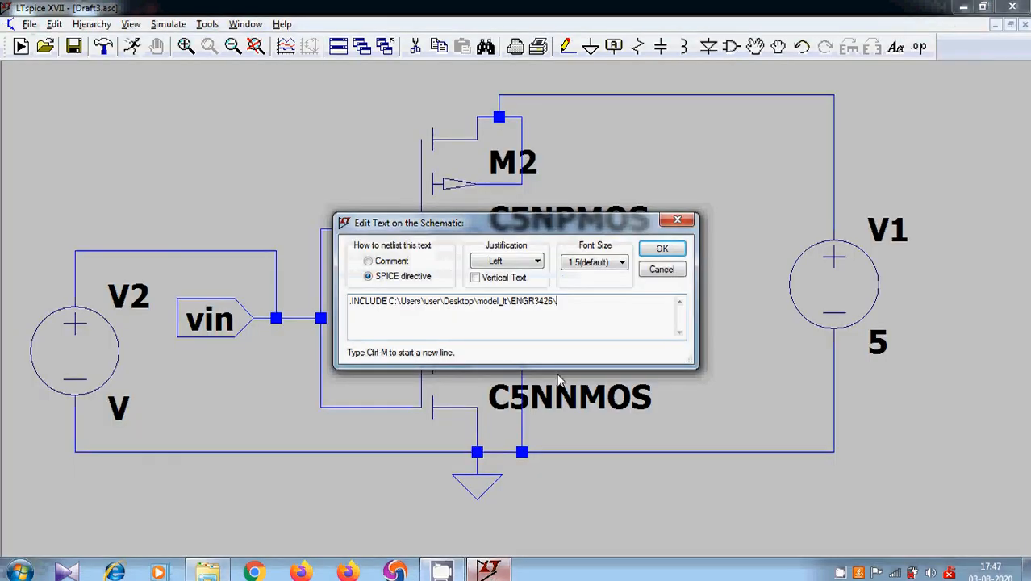
# - Complete the .INCLUDE path with engr3426.sub, place the directive below the circuit, and fit the whole schematic in view
pyautogui.write('en')
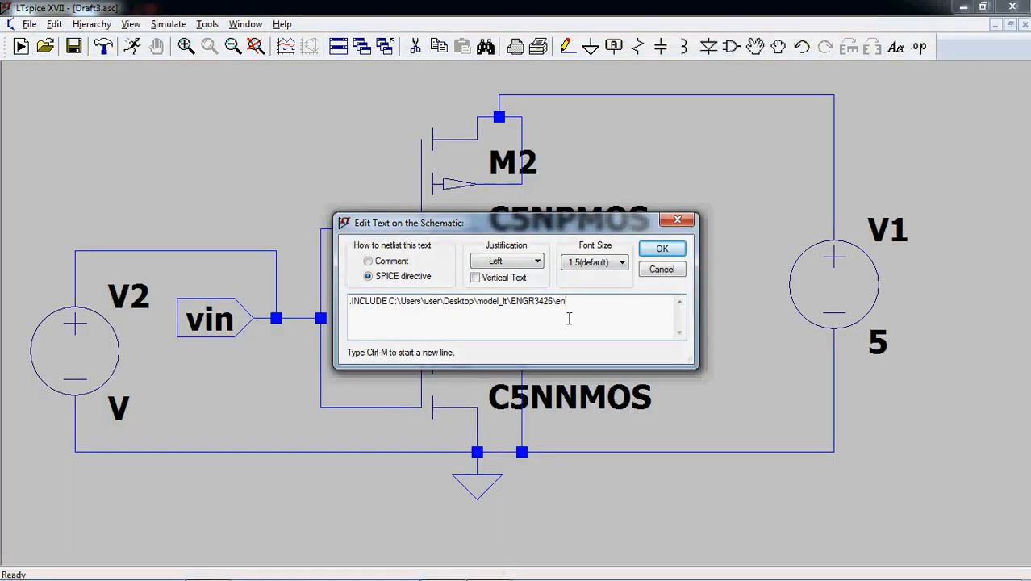
pyautogui.write('gr3426.sub')
pyautogui.click(657, 249)
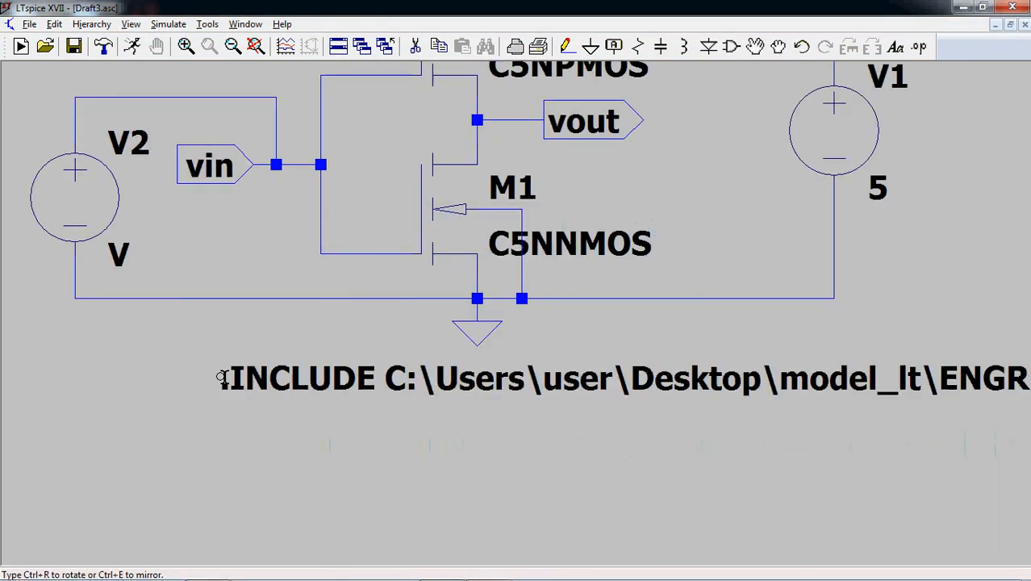
pyautogui.click(108, 374)
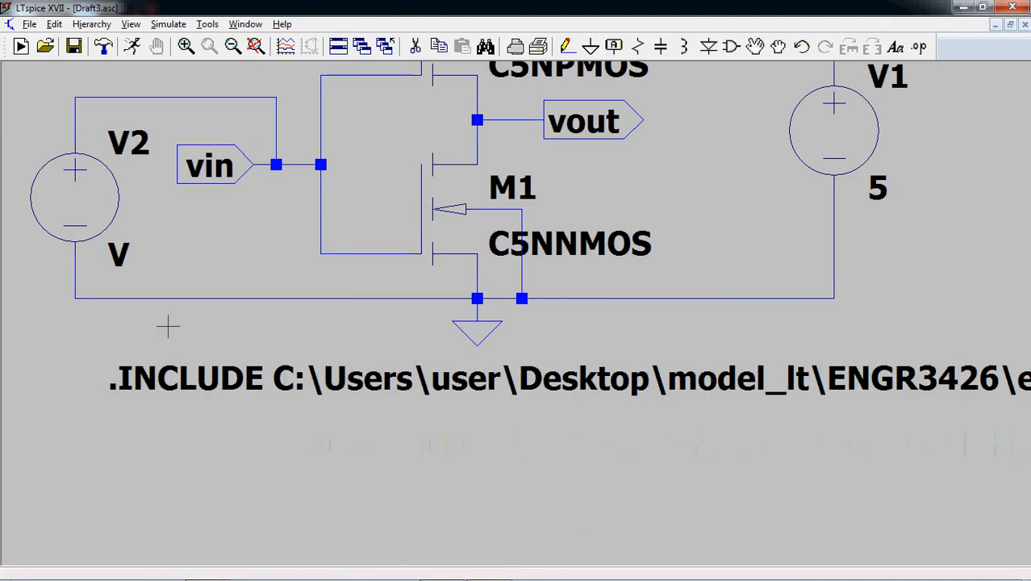
pyautogui.click(255, 46)
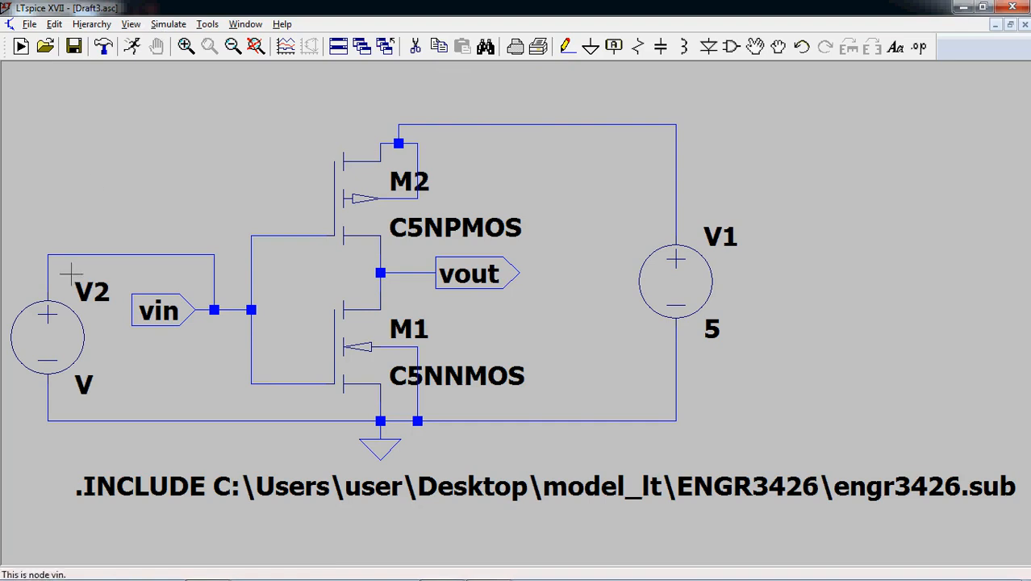
# - Set the DC value of input source V2 to 1
pyautogui.rightClick(76, 339)
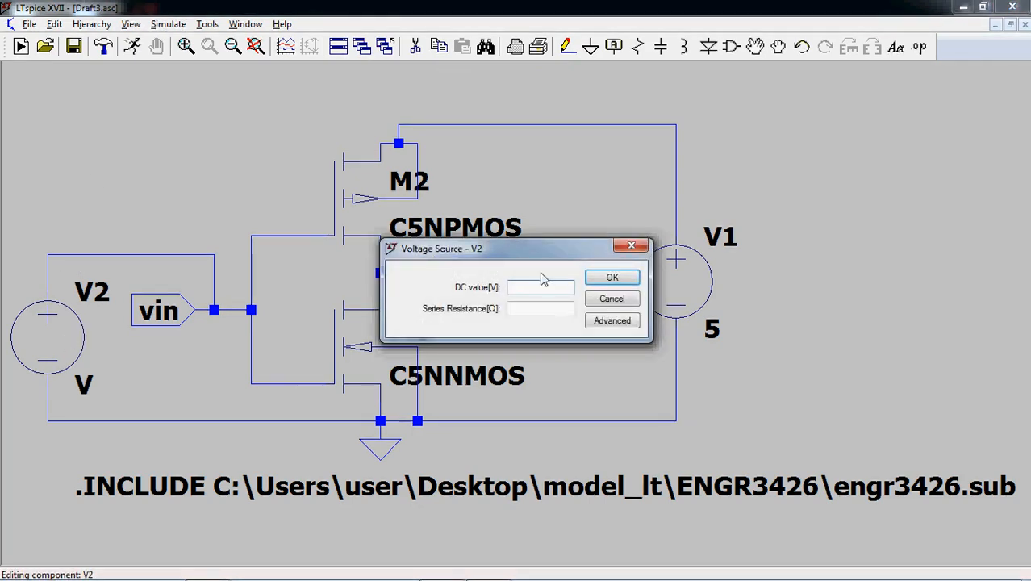
pyautogui.write('1')
pyautogui.click(615, 281)
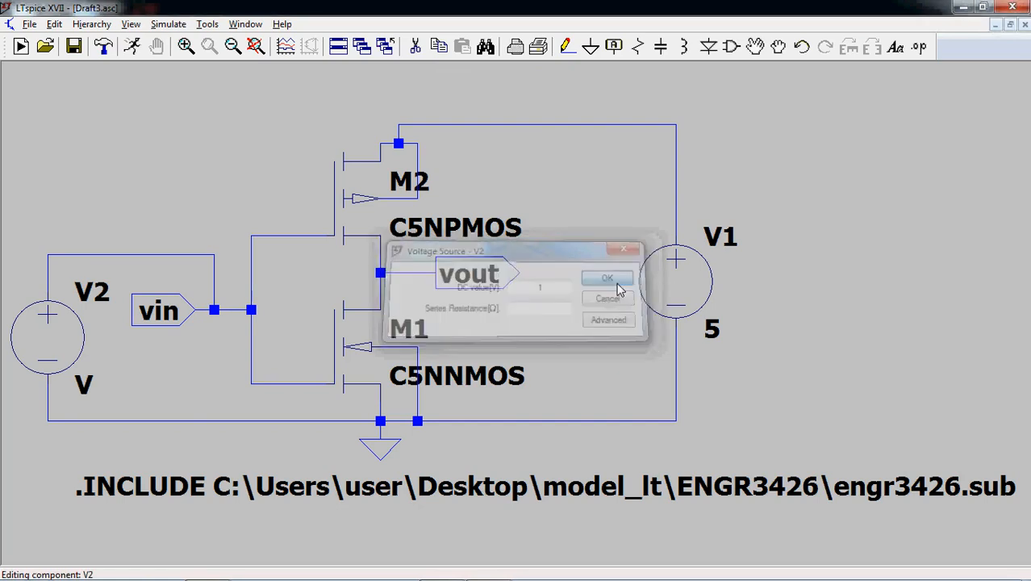
# - Set up a DC sweep simulation with V2 as the first source and a linear sweep type
pyautogui.click(165, 25)
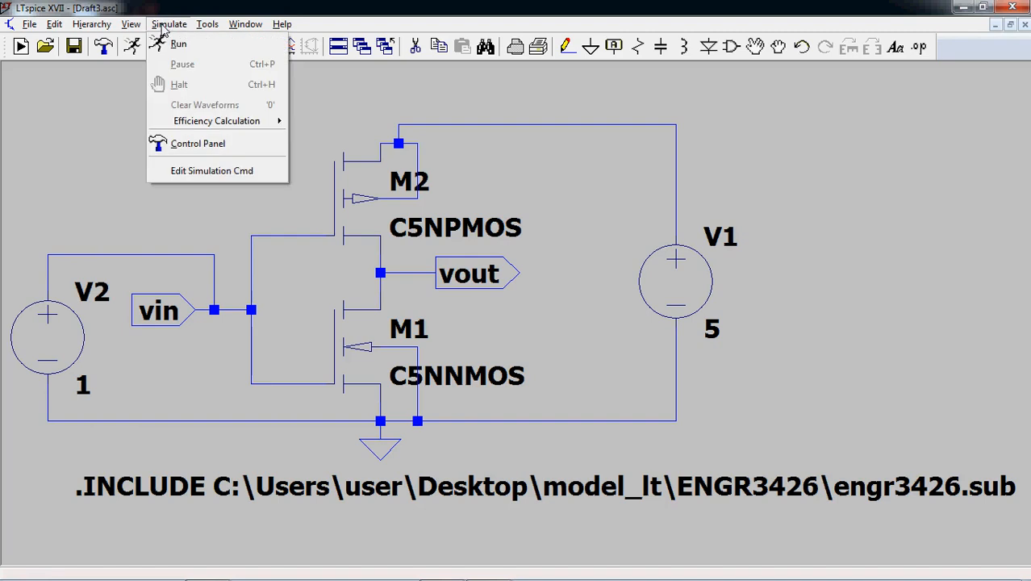
pyautogui.click(216, 172)
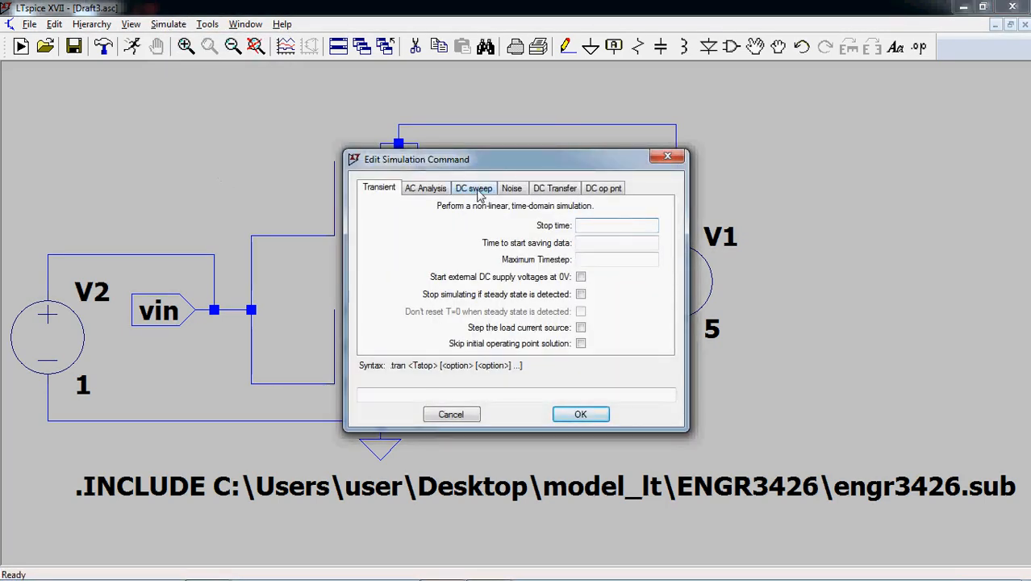
pyautogui.click(475, 190)
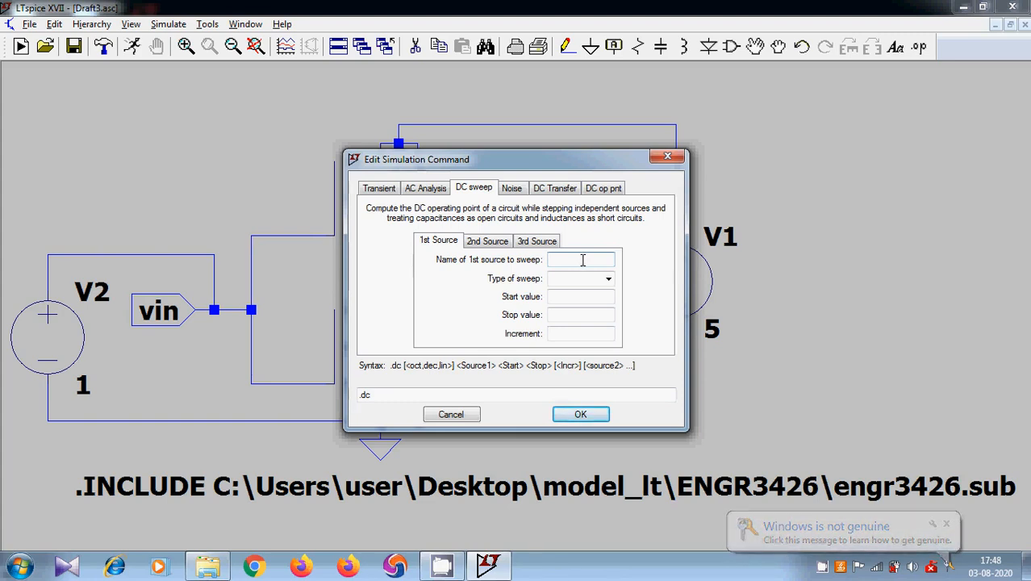
pyautogui.write('V2')
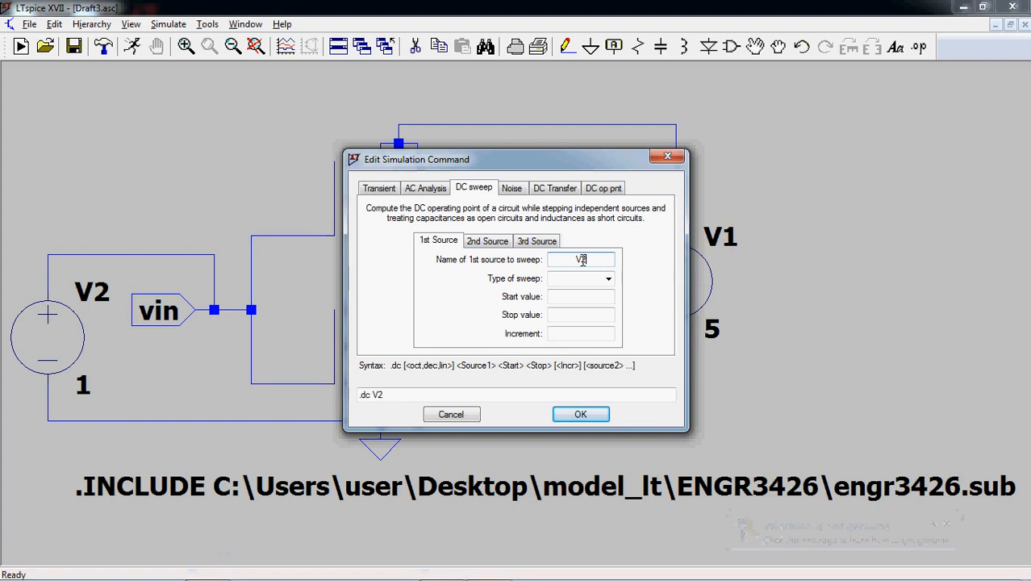
pyautogui.click(600, 281)
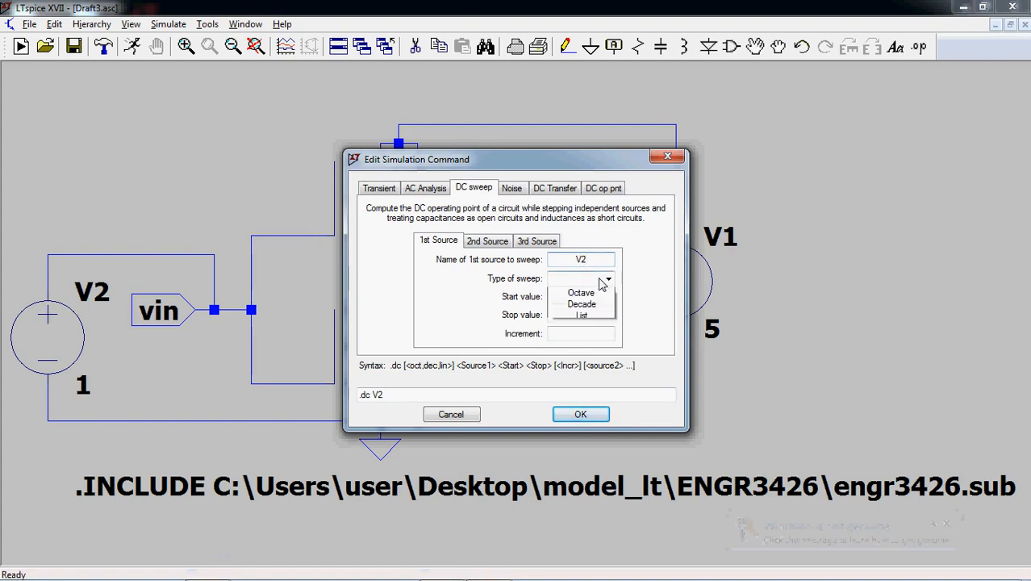
pyautogui.click(597, 291)
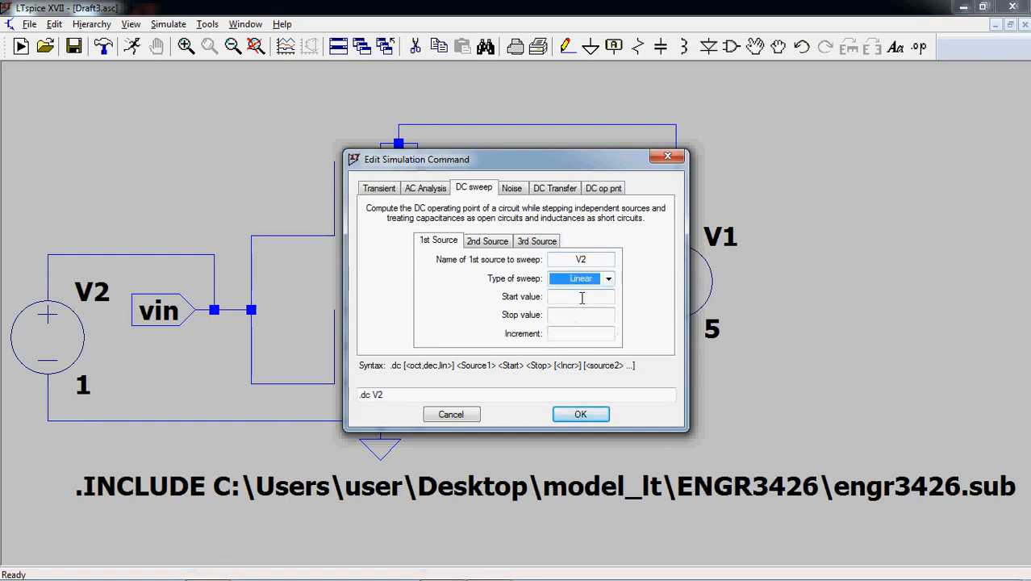
# - Set the sweep from 0 to 5 with increment .1, and place the .dc directive above the .INCLUDE line
pyautogui.click(582, 297)
pyautogui.write('0')
pyautogui.click(581, 315)
pyautogui.write('5')
pyautogui.click(578, 334)
pyautogui.write('.1')
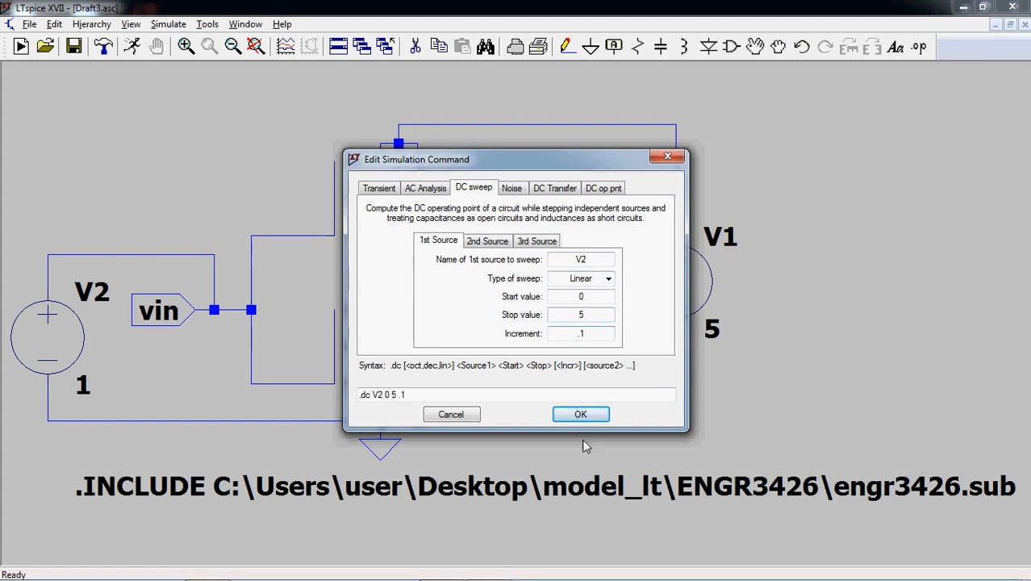
pyautogui.click(581, 415)
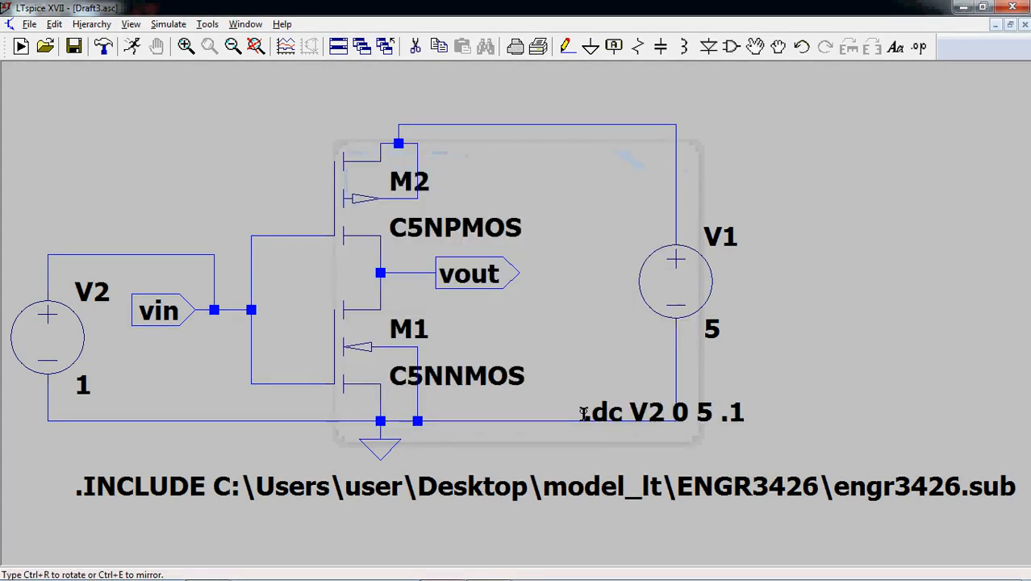
pyautogui.click(574, 439)
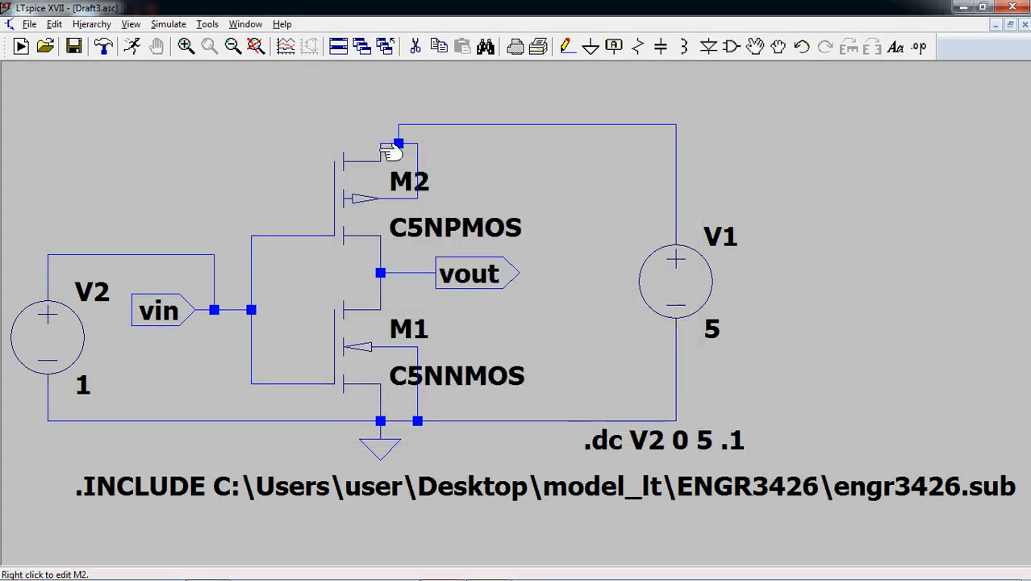
# - Run the DC sweep, plot V(vin) and V(vout), and maximize the waveform plot
pyautogui.click(137, 60)
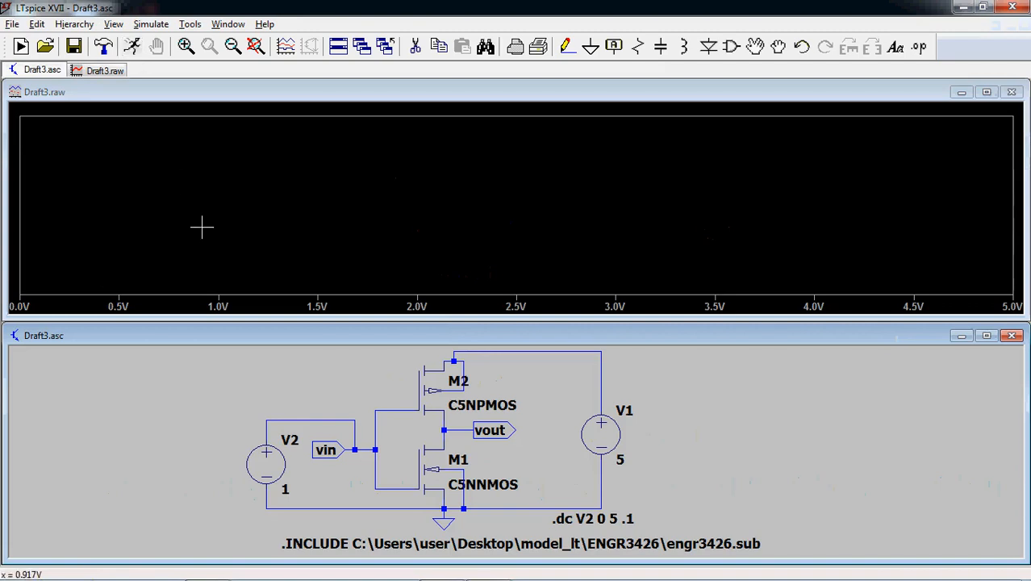
pyautogui.click(376, 443)
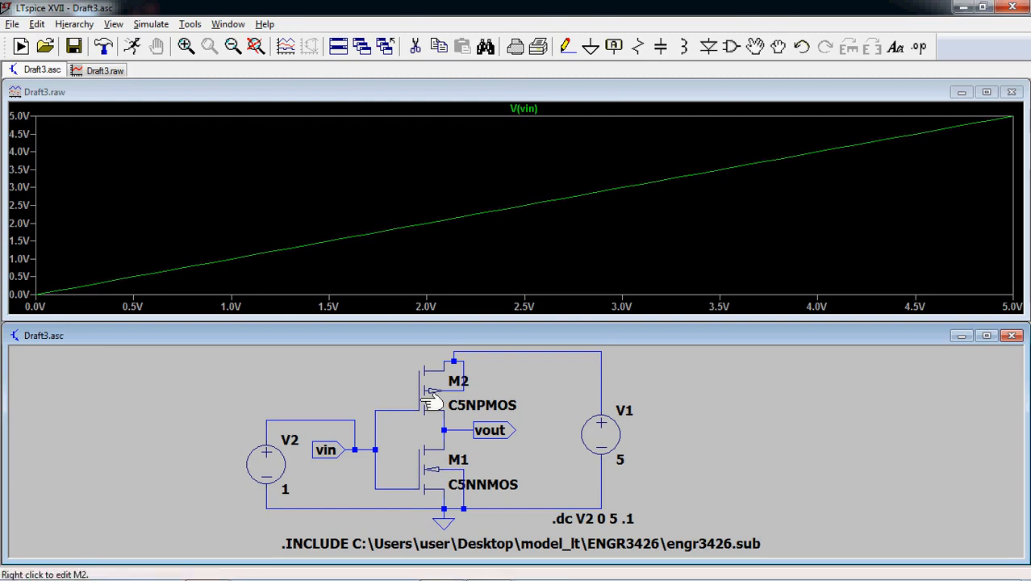
pyautogui.click(469, 426)
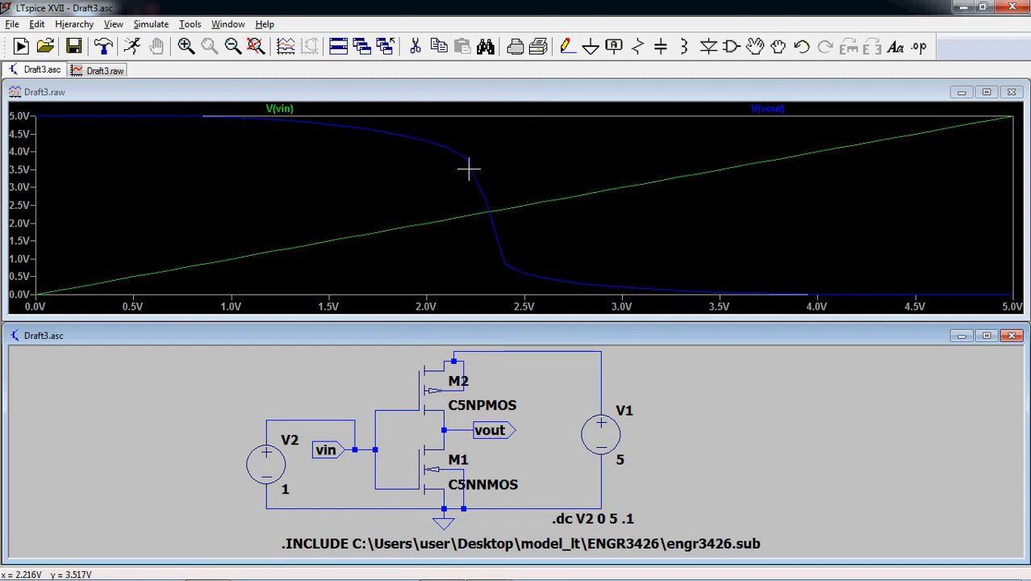
pyautogui.click(987, 93)
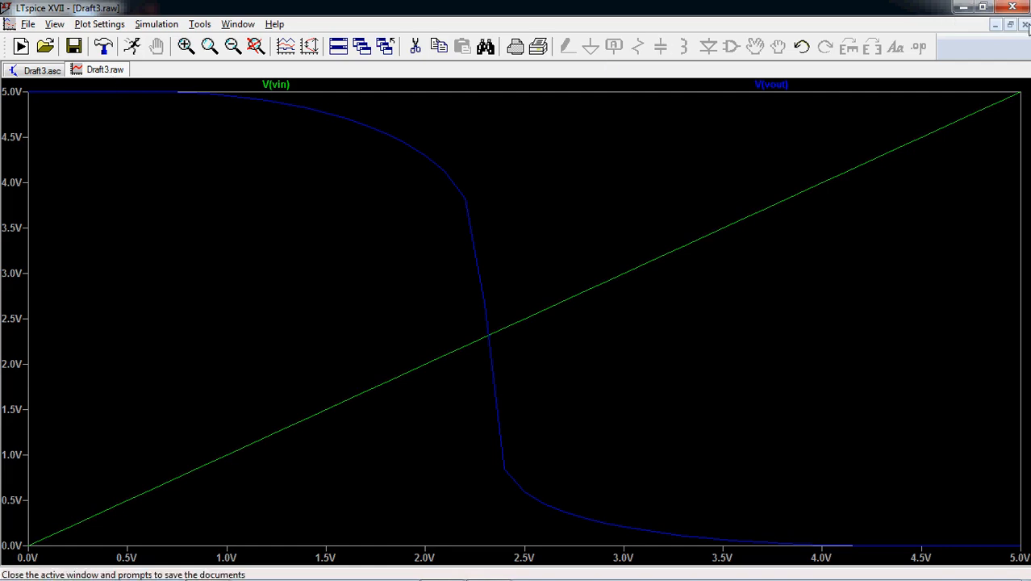
# - Close the waveform plot and delete the .dc V2 directive from the schematic
pyautogui.click(1024, 24)
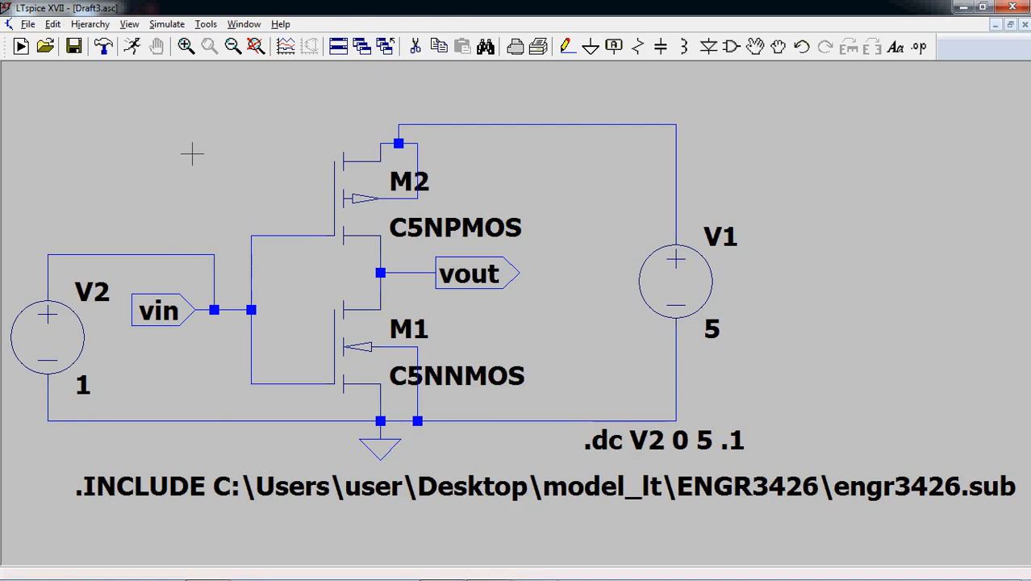
pyautogui.click(415, 47)
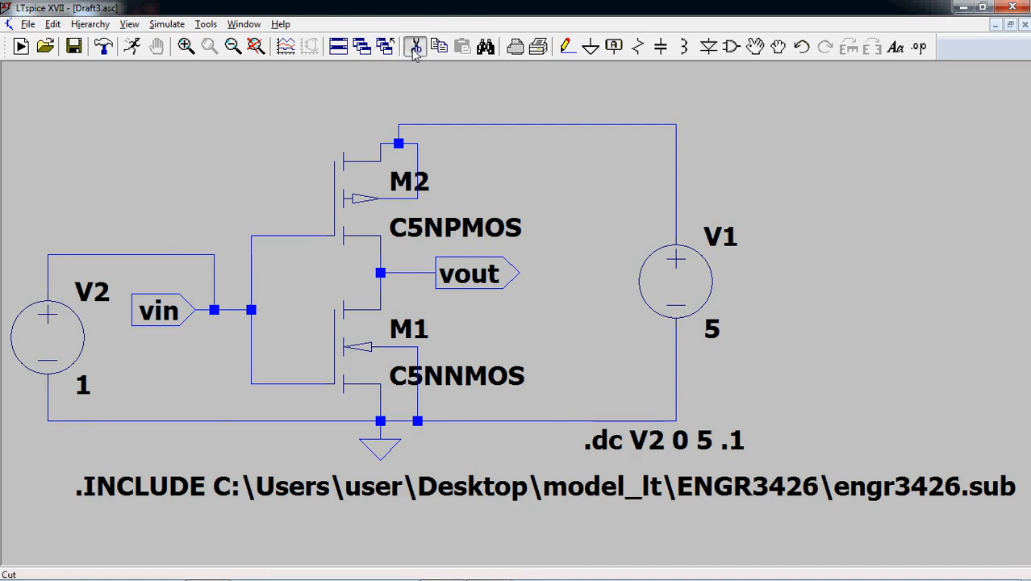
pyautogui.click(634, 453)
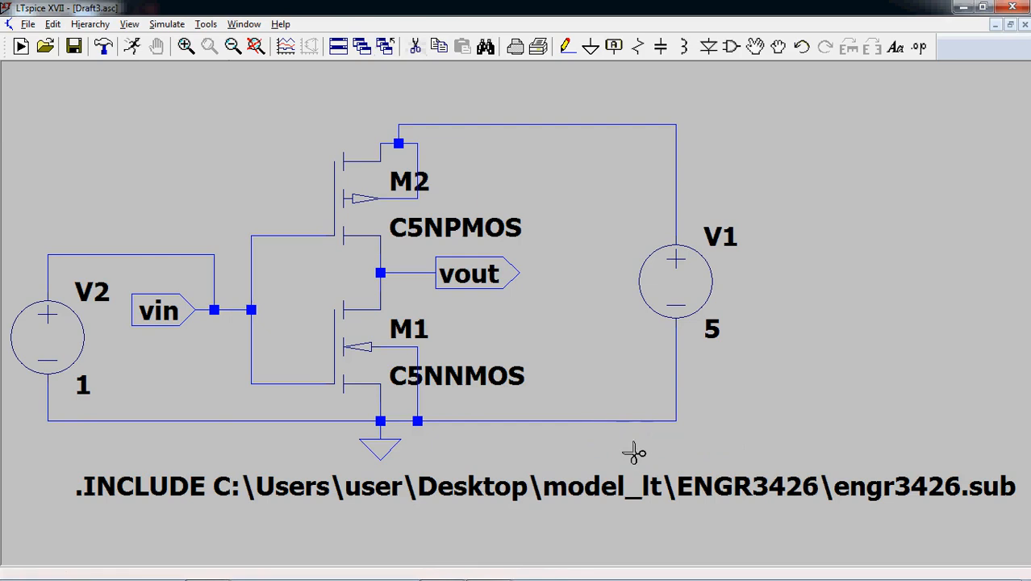
pyautogui.click(167, 24)
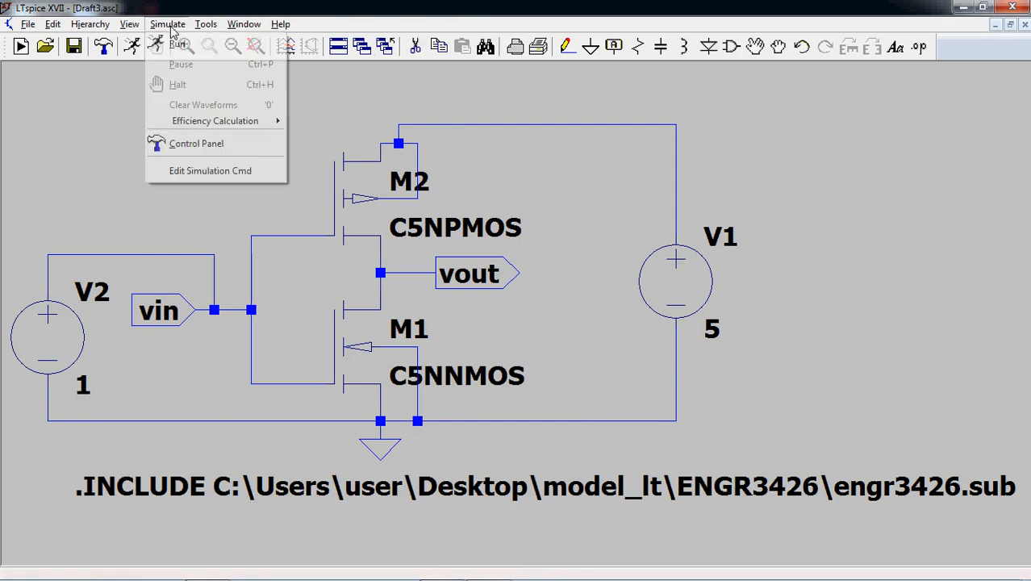
pyautogui.click(210, 172)
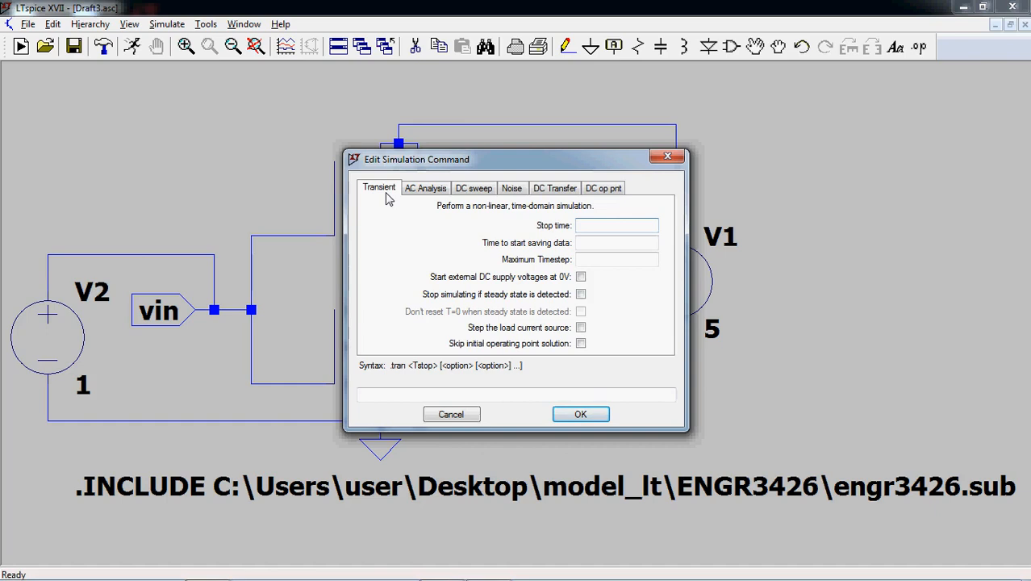
pyautogui.click(667, 156)
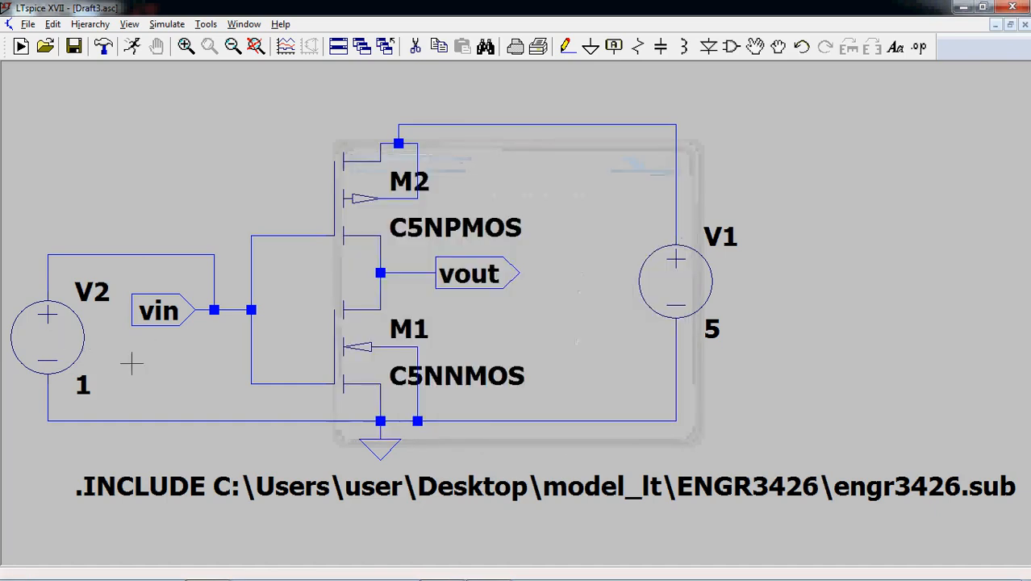
# - Make V2 a PULSE source with an initial voltage of 0, on voltage of 5 and rise time of 1n
pyautogui.rightClick(58, 346)
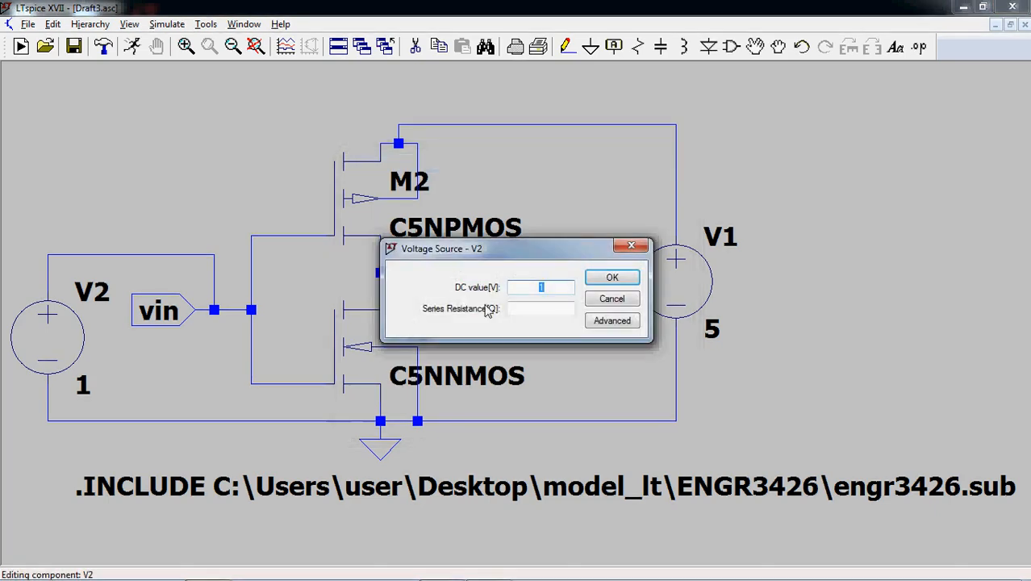
pyautogui.click(604, 323)
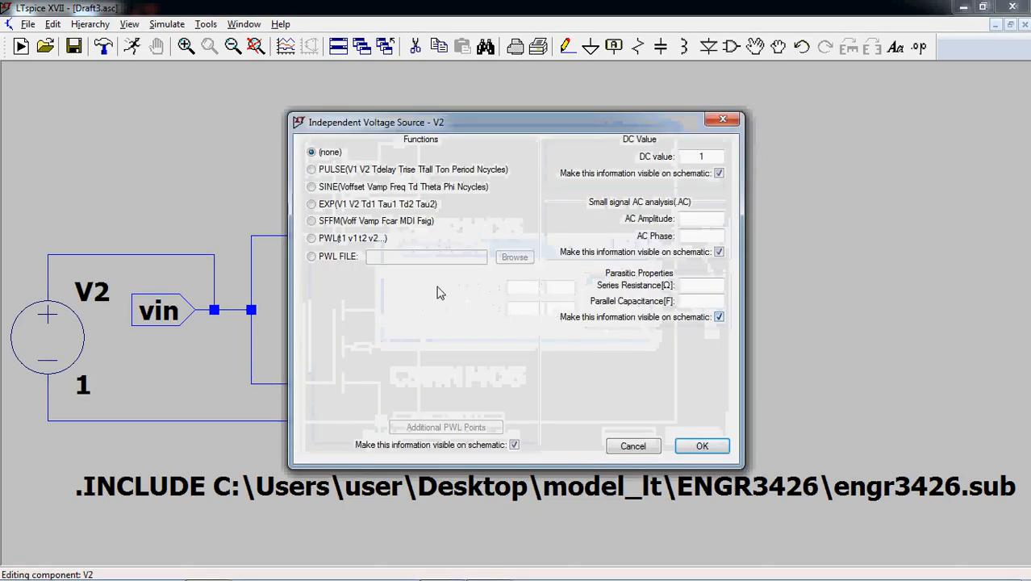
pyautogui.click(337, 173)
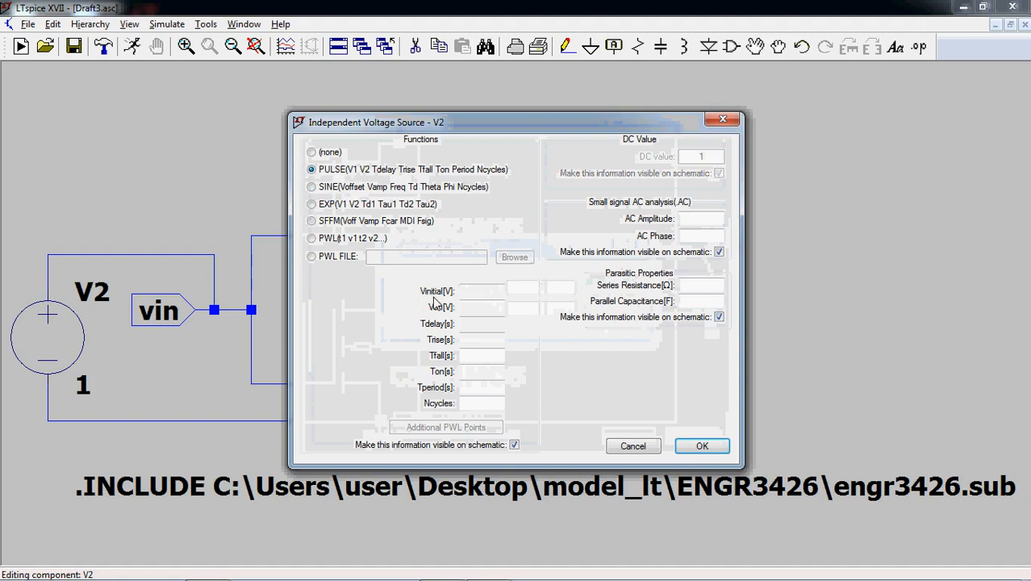
pyautogui.click(484, 307)
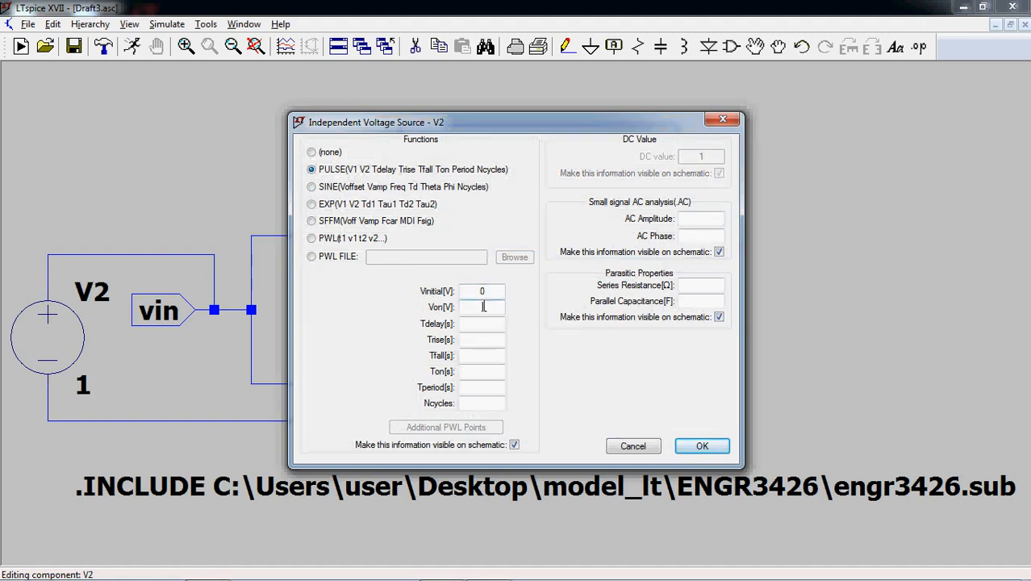
pyautogui.click(480, 339)
pyautogui.write('1n')
pyautogui.write('n')
pyautogui.moveTo(492, 340); pyautogui.dragTo(448, 345)
pyautogui.write('1n')
# - Complete V2's pulse with a fall time of 1n, on time of 5u, period of 10u and 10 cycles
pyautogui.click(468, 356)
pyautogui.write('1n')
pyautogui.click(487, 372)
pyautogui.write('5u')
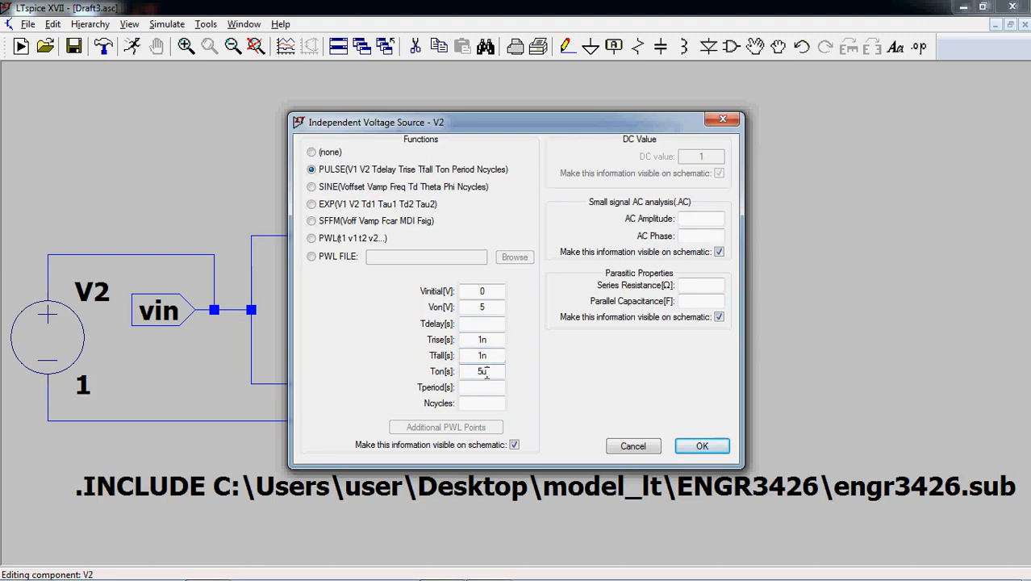
pyautogui.click(482, 387)
pyautogui.write('10u')
pyautogui.click(483, 403)
pyautogui.write('10')
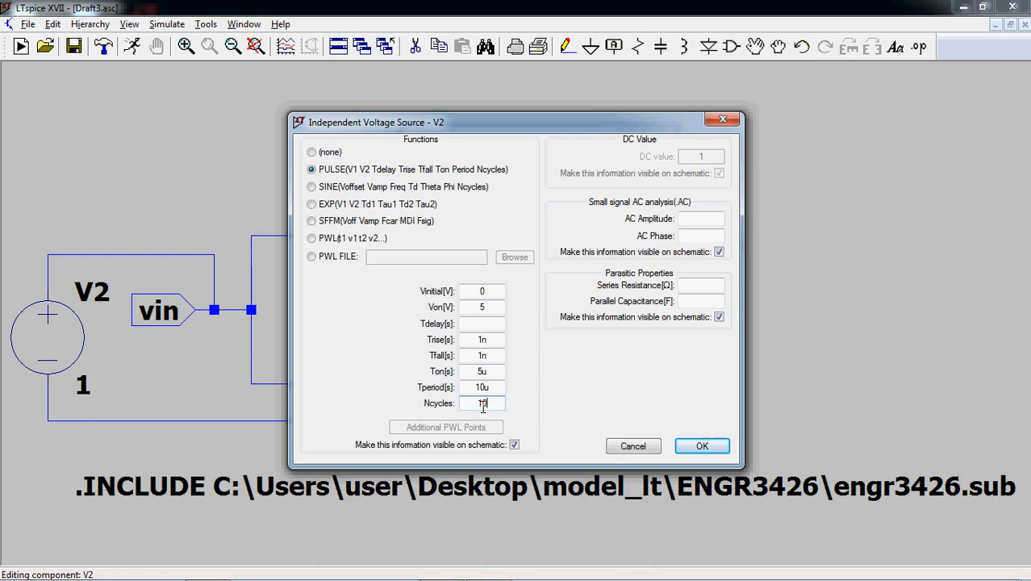
pyautogui.click(700, 445)
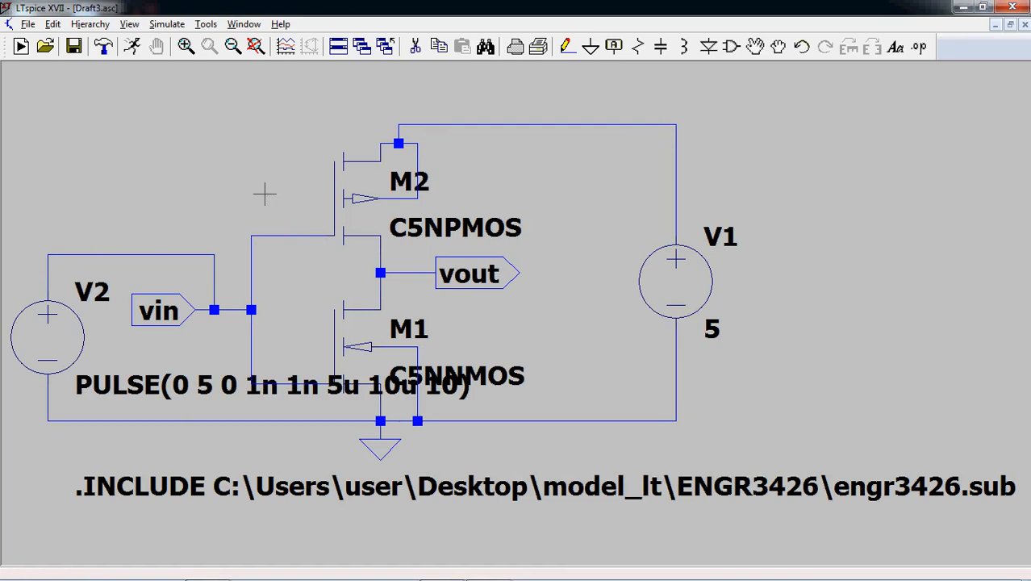
# - Set up a transient simulation with a stop time of 100u and place the .tran directive above the .INCLUDE line
pyautogui.click(167, 33)
pyautogui.click(220, 173)
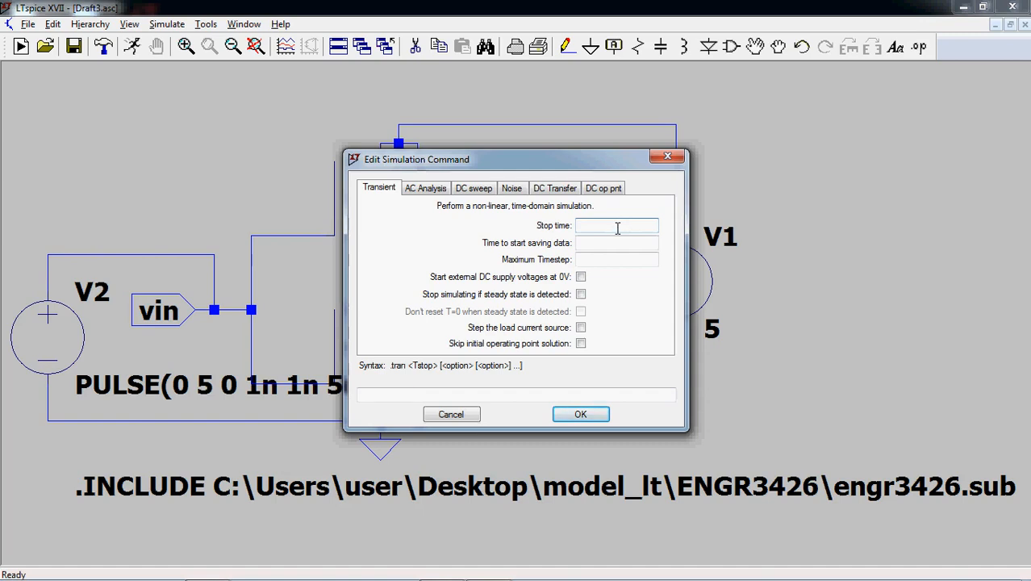
pyautogui.write('100u')
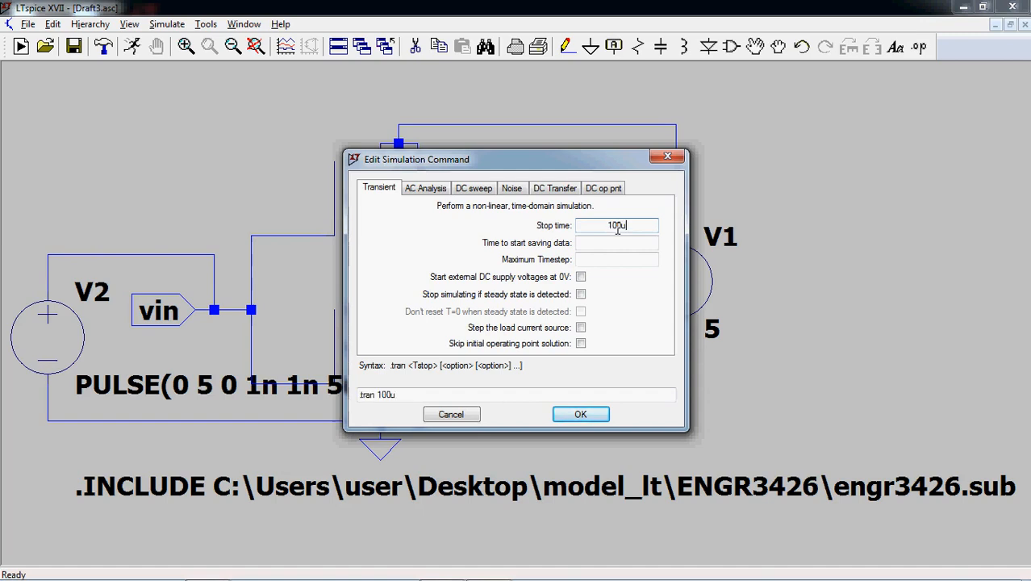
pyautogui.click(581, 415)
pyautogui.click(555, 443)
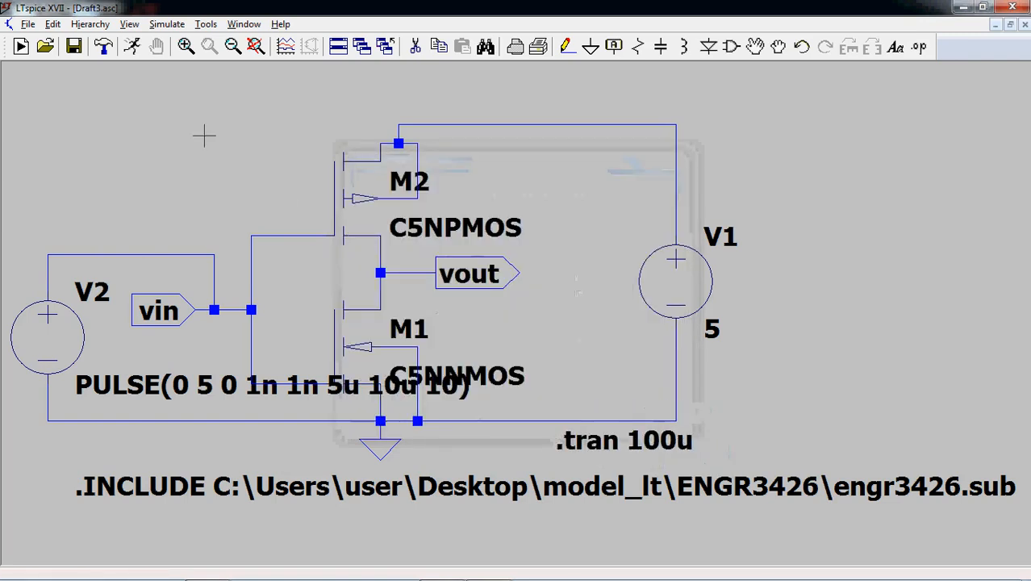
# - Run the transient simulation and plot V(vin) and V(vout)
pyautogui.click(135, 46)
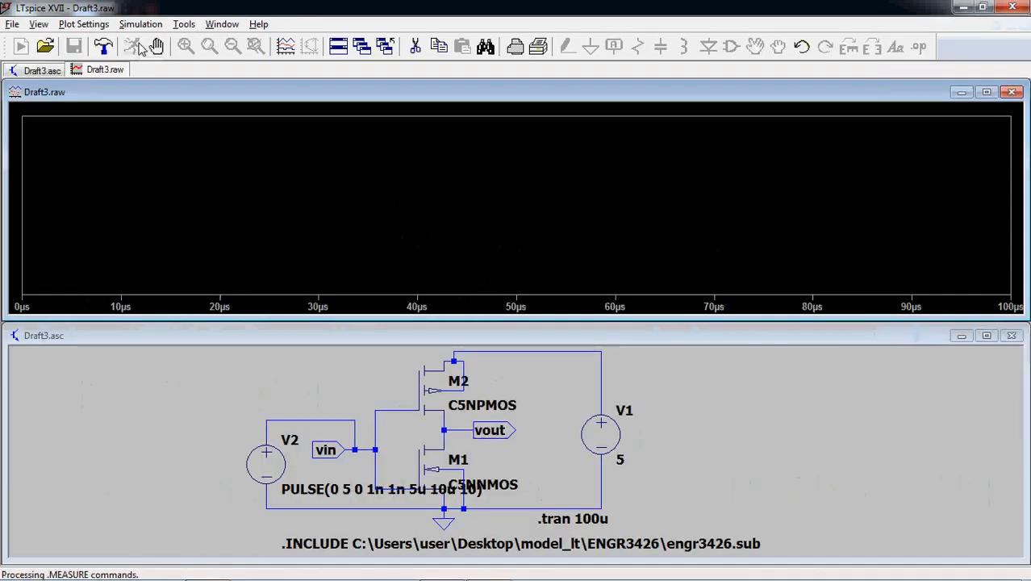
pyautogui.click(345, 418)
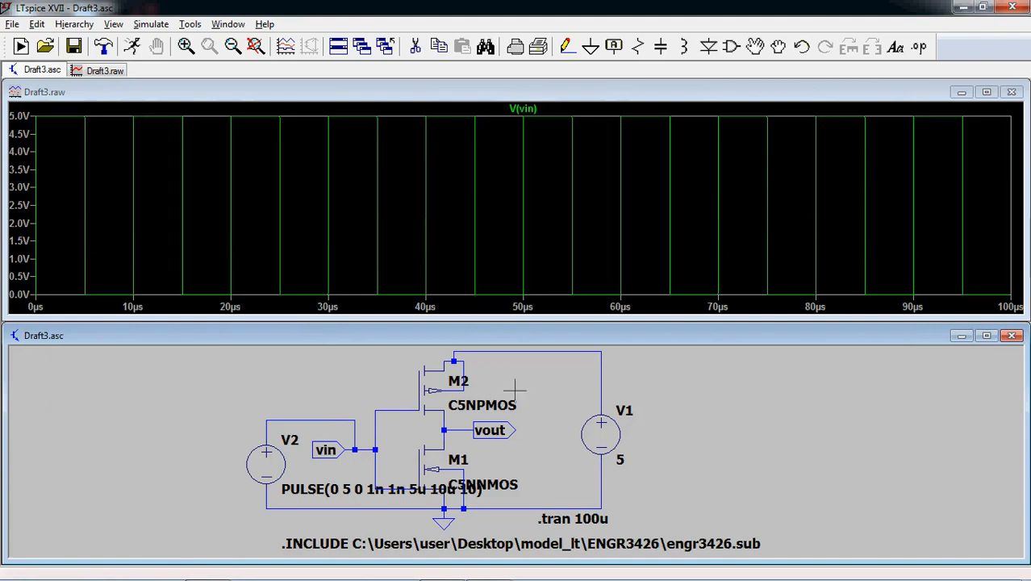
pyautogui.click(466, 428)
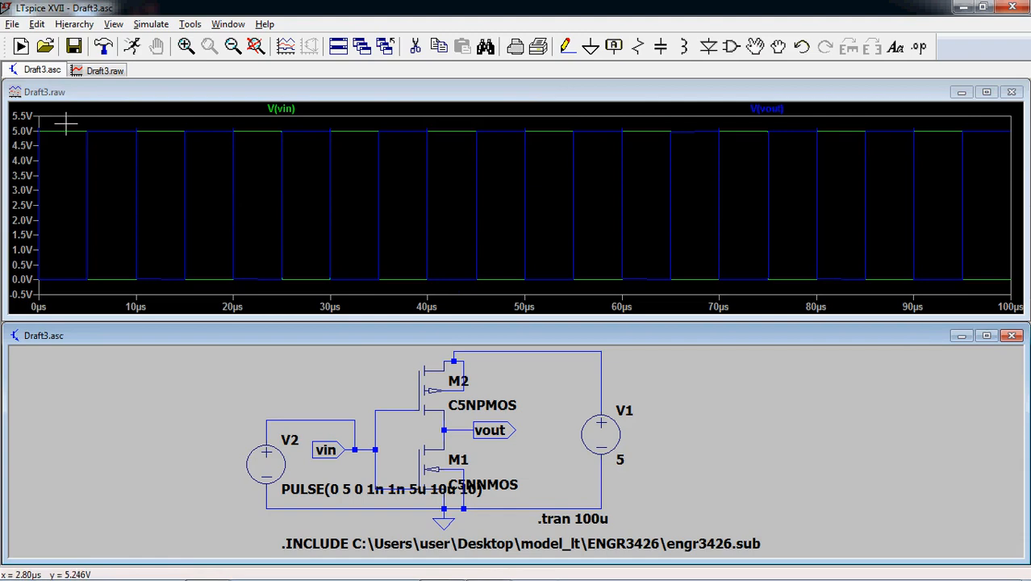
# - Maximize the waveform plot and enlarge the V(vin) falling edge near 5 µs for examining the crossing with V(vout)
pyautogui.moveTo(66, 123); pyautogui.dragTo(197, 297)
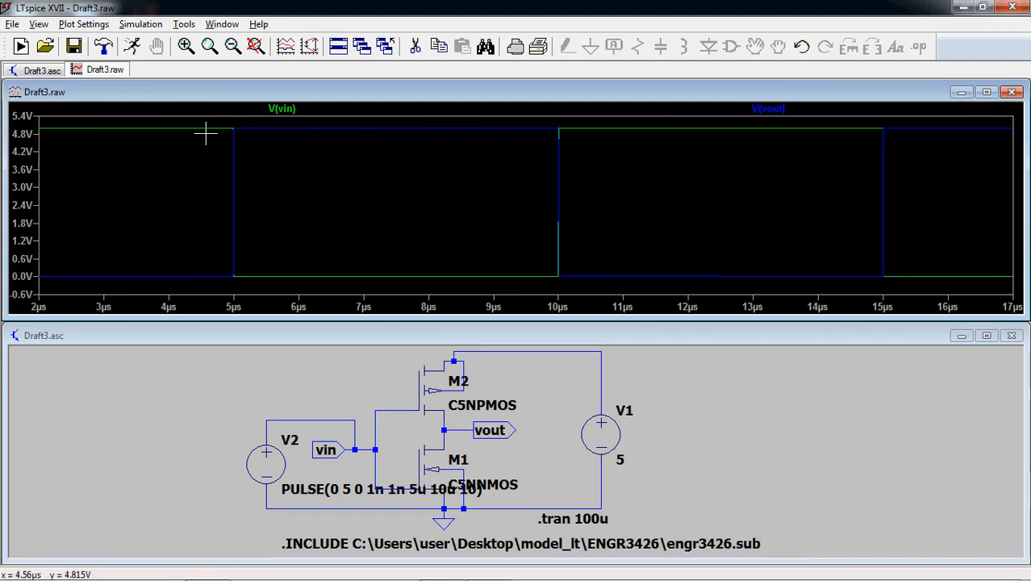
pyautogui.moveTo(209, 121); pyautogui.dragTo(292, 334)
pyautogui.moveTo(308, 121); pyautogui.dragTo(392, 321)
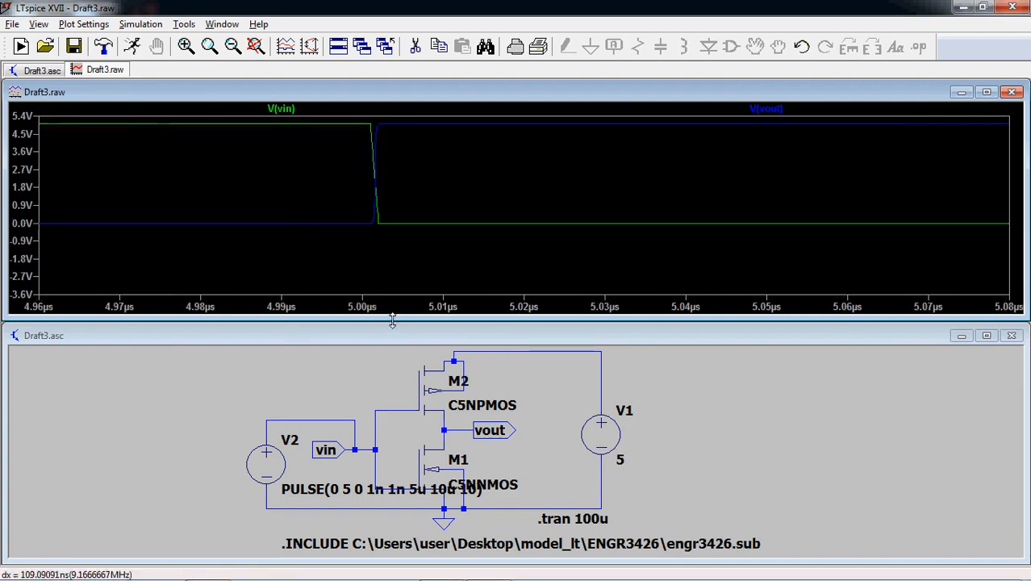
pyautogui.click(986, 92)
pyautogui.moveTo(340, 105); pyautogui.dragTo(450, 401)
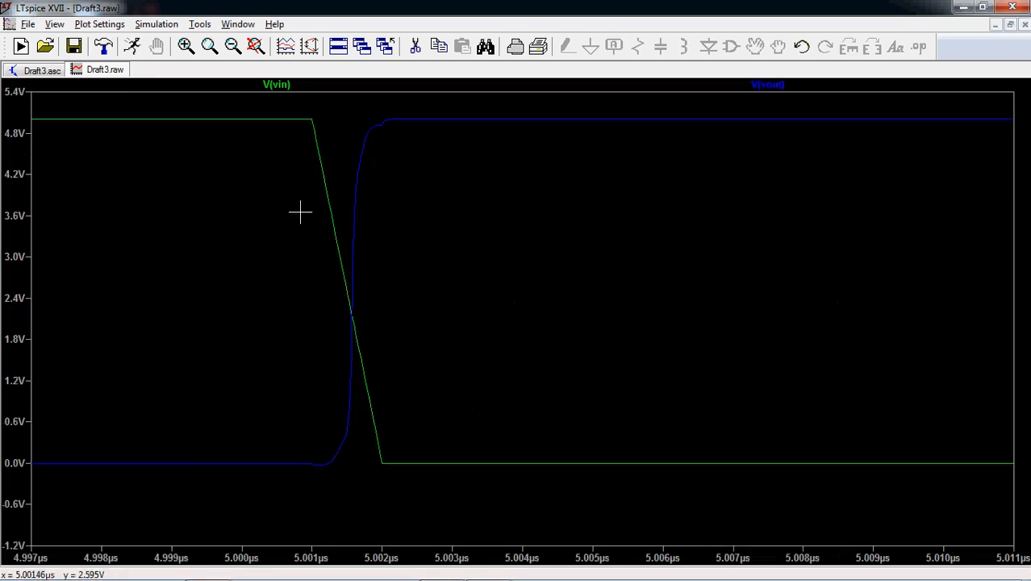
pyautogui.moveTo(226, 98); pyautogui.dragTo(495, 523)
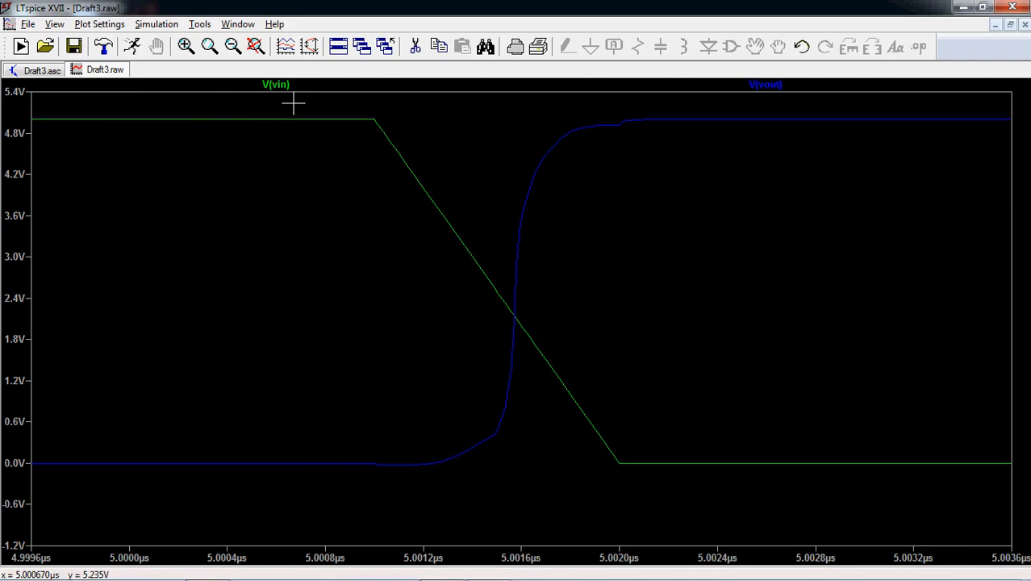
pyautogui.moveTo(293, 103); pyautogui.dragTo(755, 523)
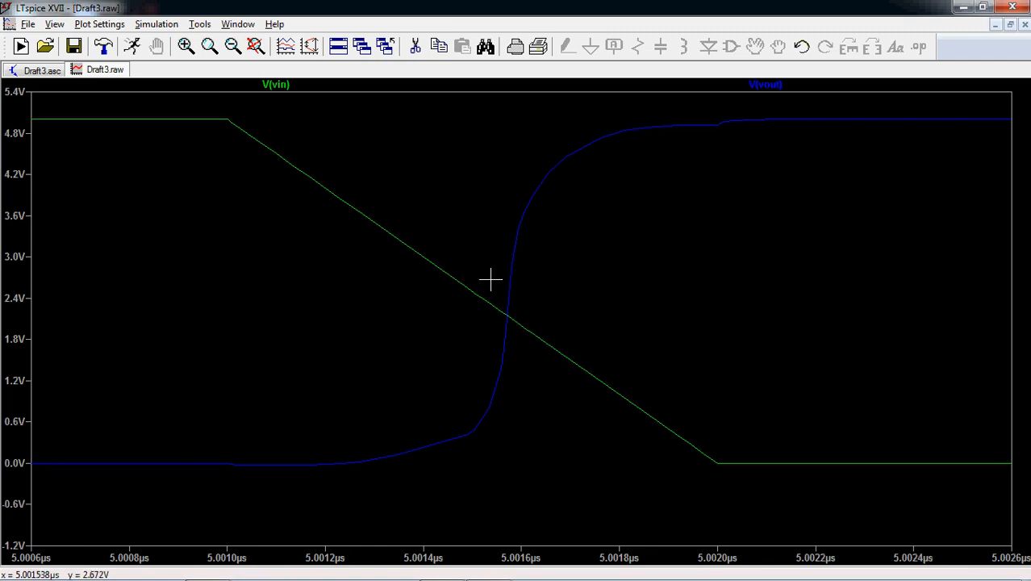
# - Attach the 1st cursor to V(vin) and place it on the falling edge at about 2.51 V
pyautogui.rightClick(292, 86)
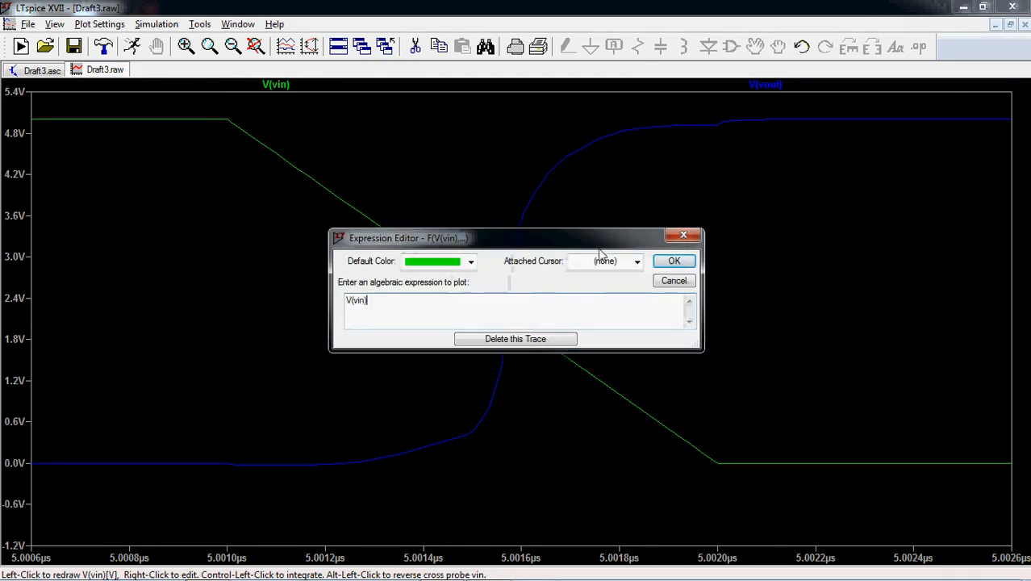
pyautogui.click(636, 261)
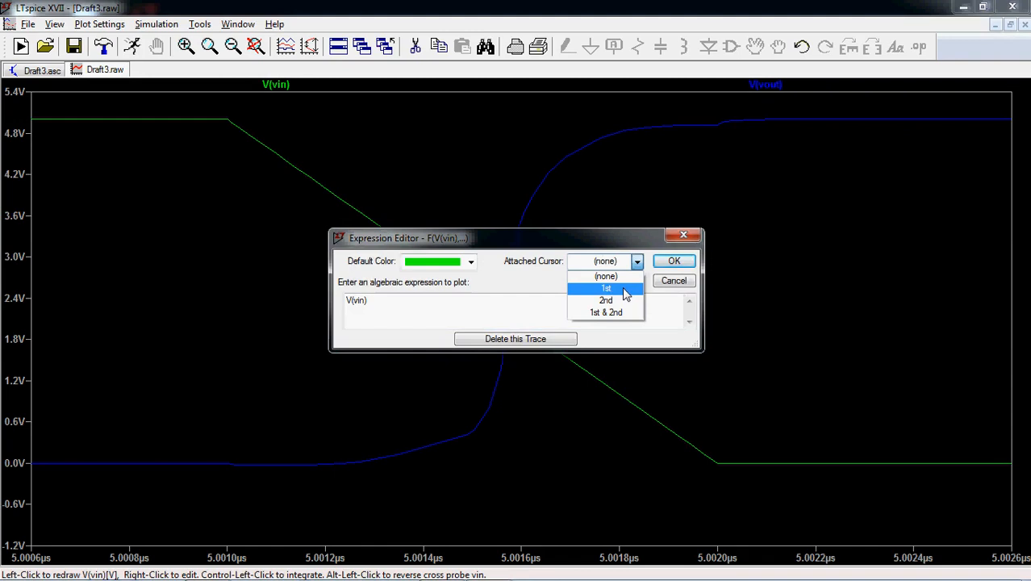
pyautogui.click(607, 288)
pyautogui.click(673, 261)
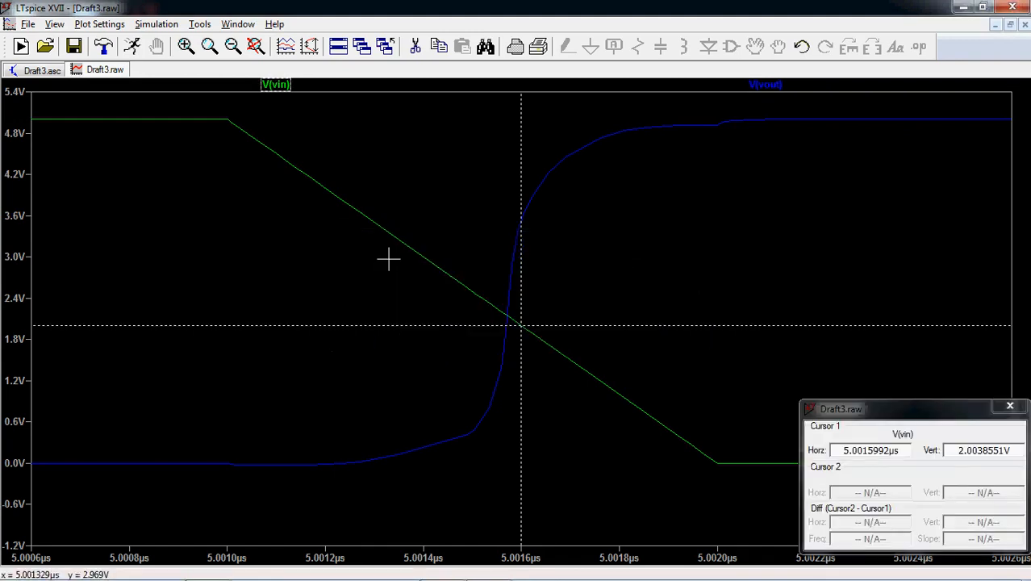
pyautogui.moveTo(522, 325); pyautogui.dragTo(471, 292)
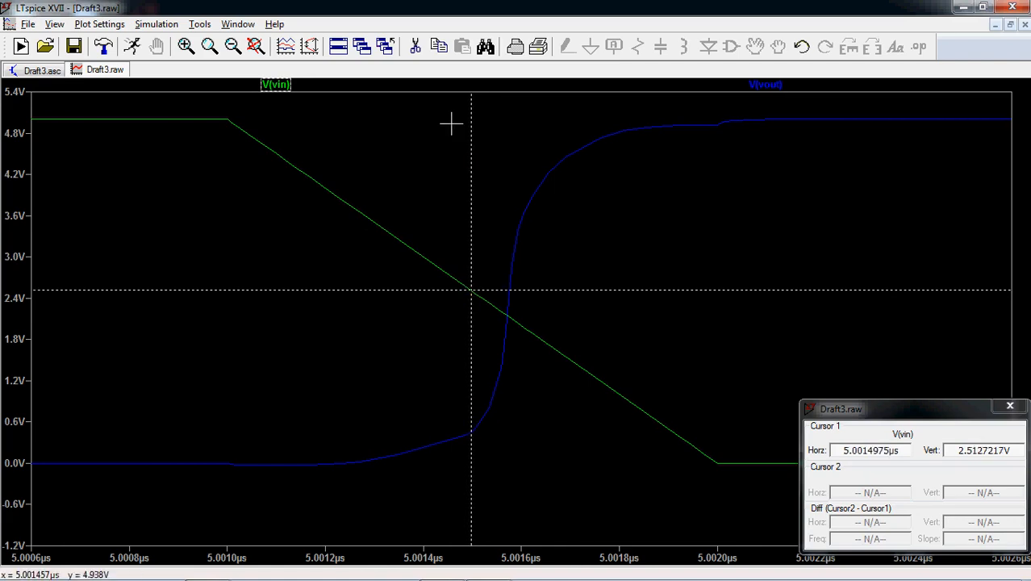
# - Attach the 2nd cursor to V(vout) and place it on the rising edge at about 2.51 V to measure the delay
pyautogui.rightClick(773, 85)
pyautogui.click(637, 262)
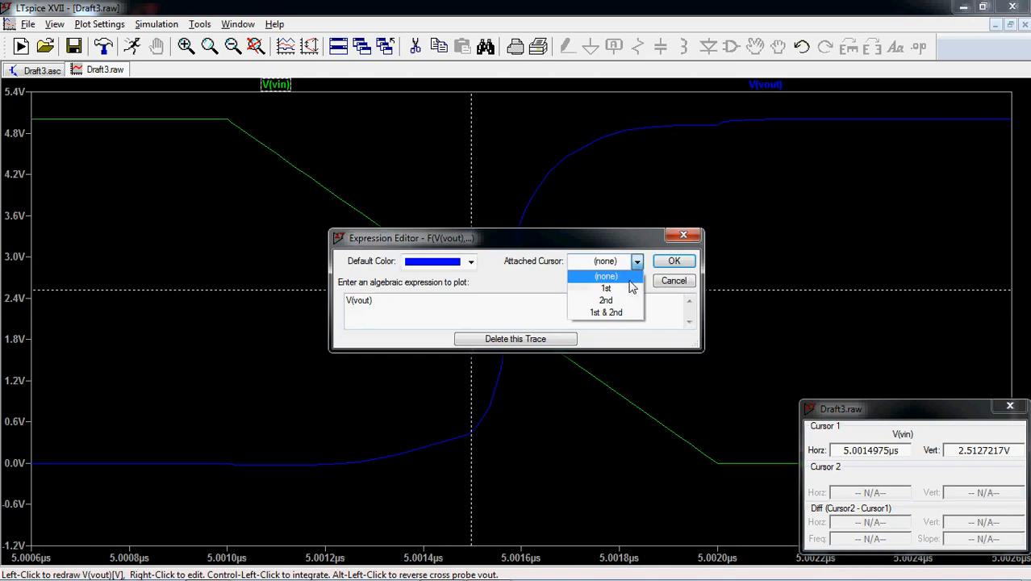
pyautogui.click(619, 297)
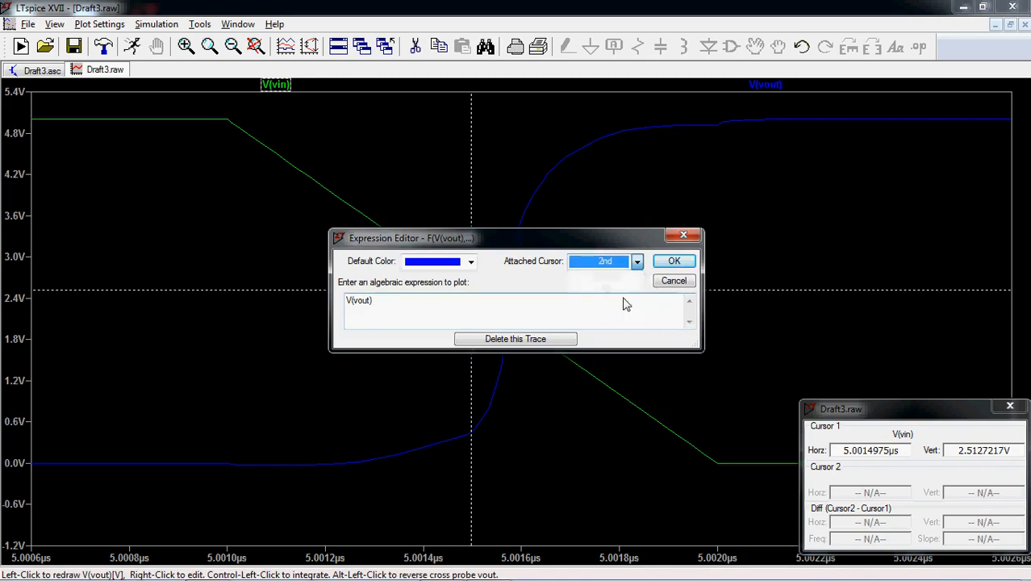
pyautogui.click(673, 263)
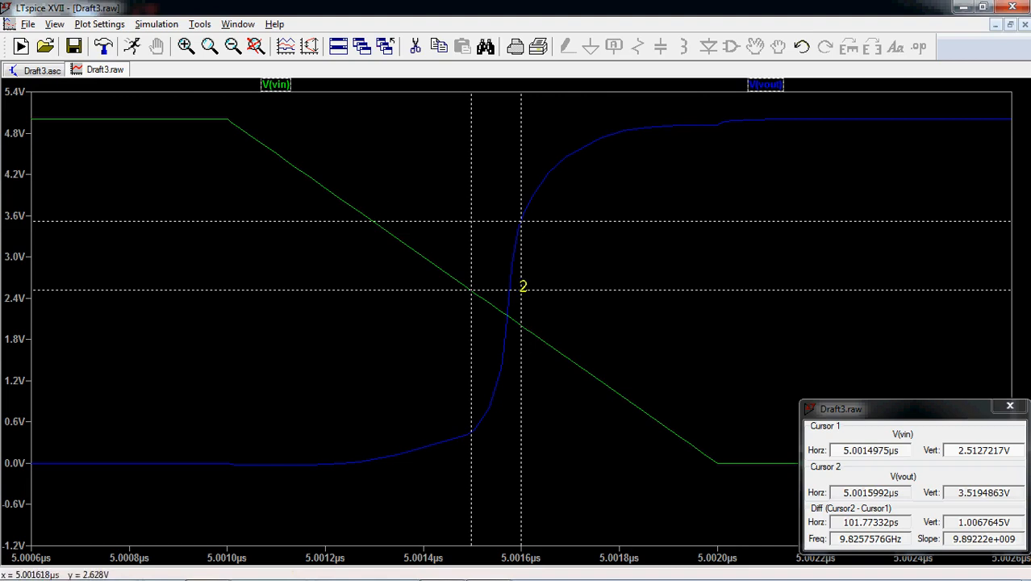
pyautogui.moveTo(519, 197); pyautogui.dragTo(509, 278)
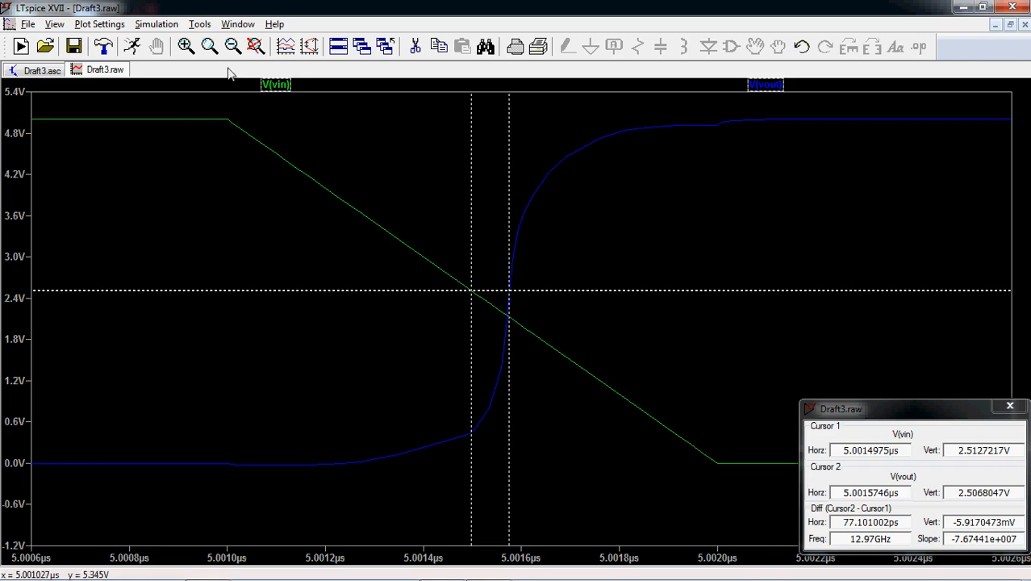
# - Fit the waveform plot to the full time range and delete the V(vin) trace
pyautogui.click(255, 47)
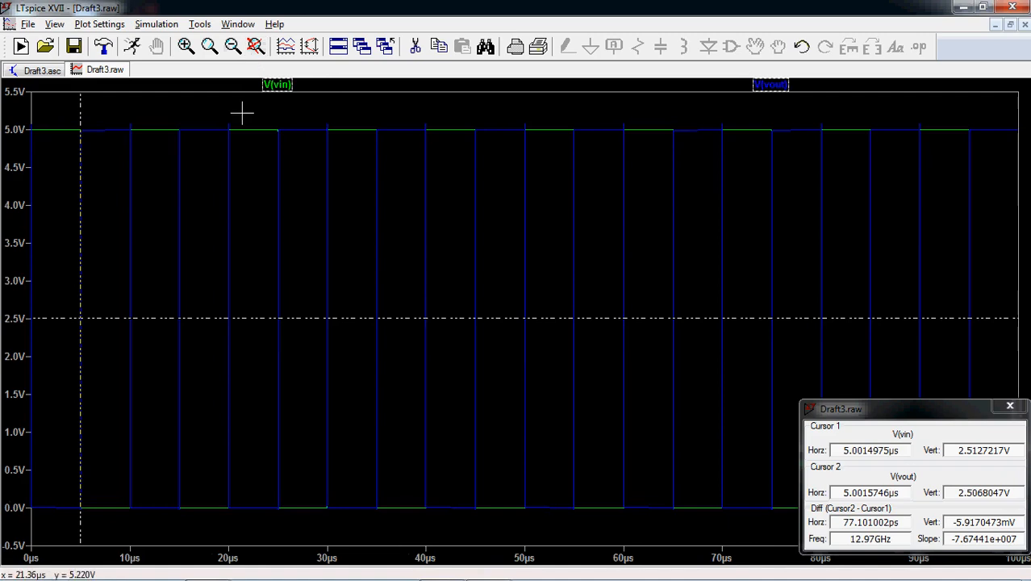
pyautogui.rightClick(294, 84)
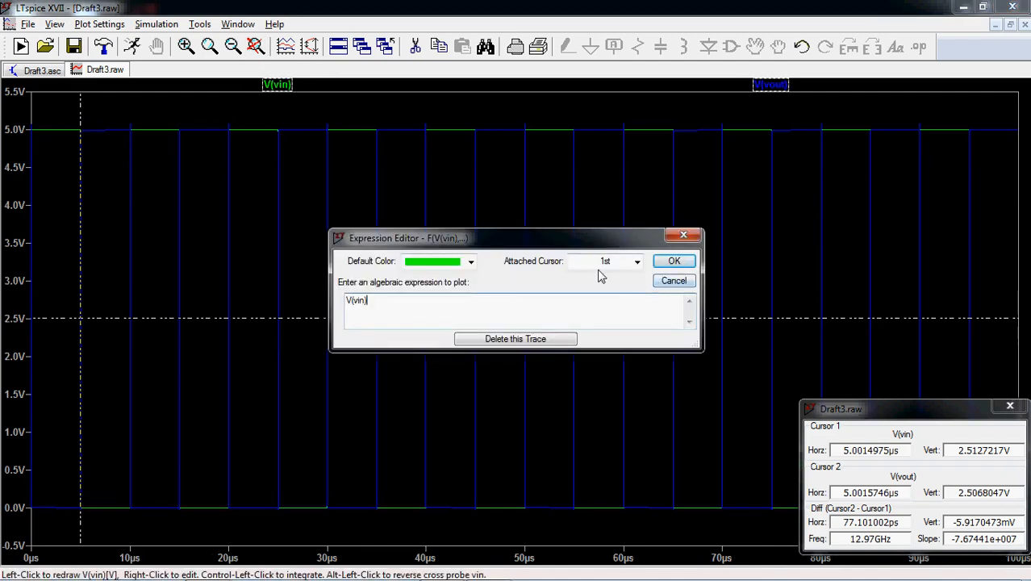
pyautogui.click(546, 340)
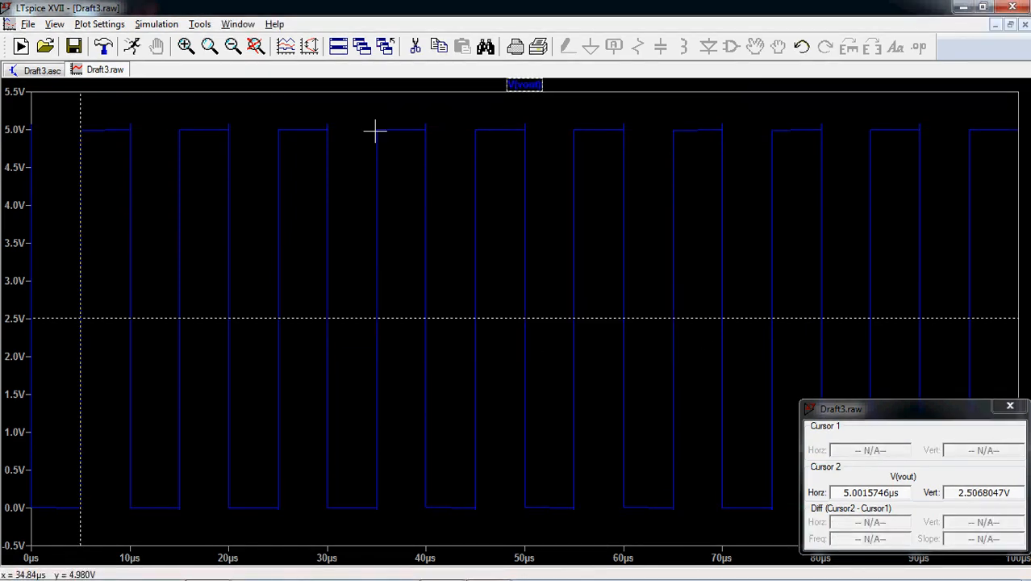
# - Enlarge the V(vout) rising edge near 5 µs and attach both the 1st & 2nd cursors to V(vout)
pyautogui.moveTo(74, 123); pyautogui.dragTo(106, 523)
pyautogui.moveTo(214, 122); pyautogui.dragTo(323, 554)
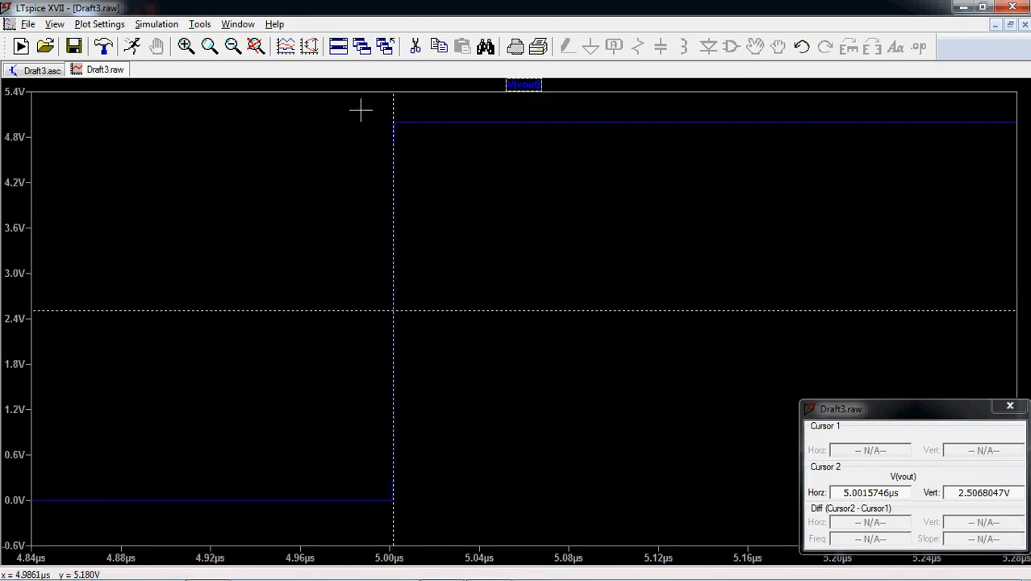
pyautogui.moveTo(361, 110); pyautogui.dragTo(430, 534)
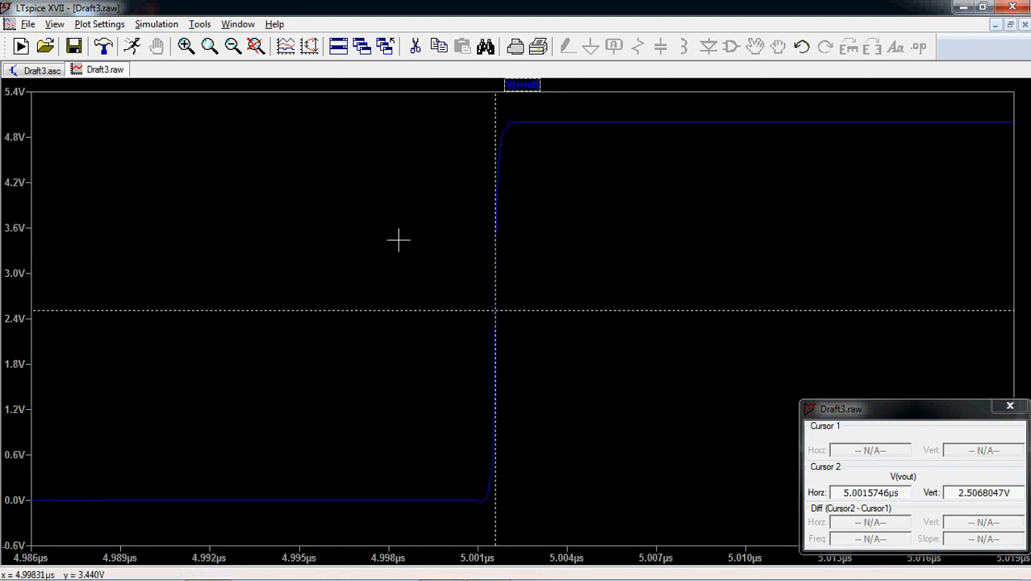
pyautogui.moveTo(391, 100); pyautogui.dragTo(600, 558)
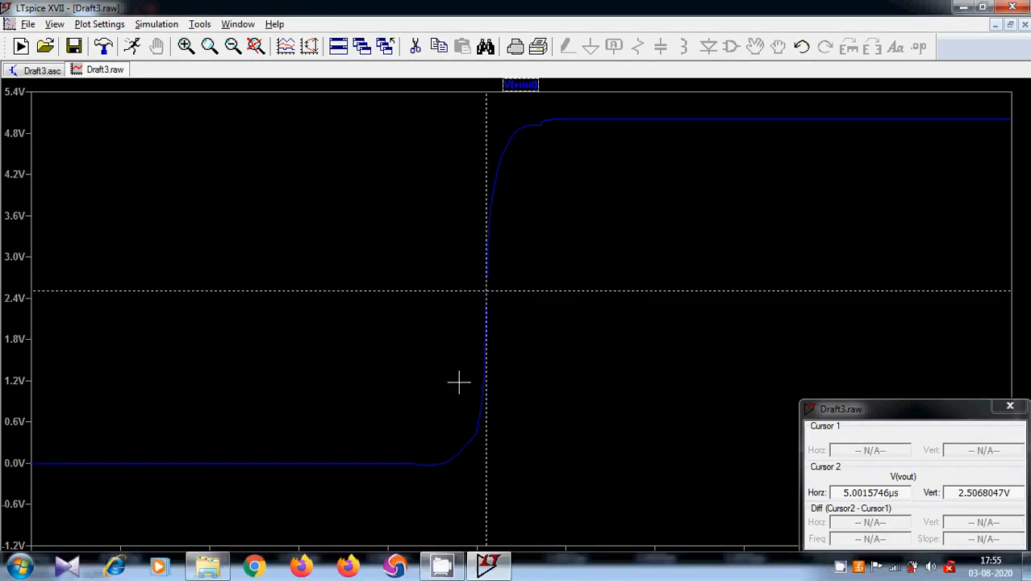
pyautogui.moveTo(357, 108); pyautogui.dragTo(648, 512)
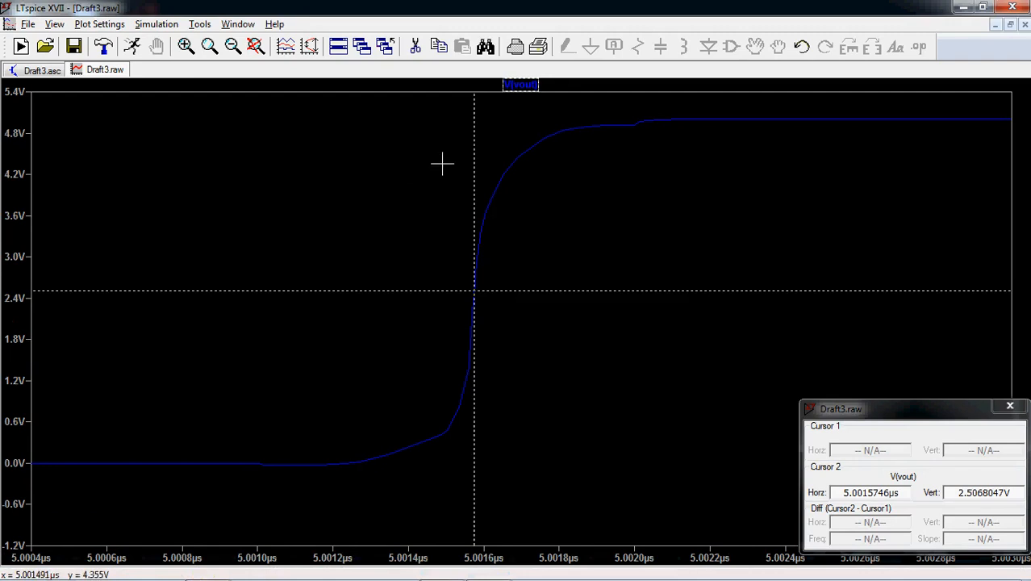
pyautogui.rightClick(533, 85)
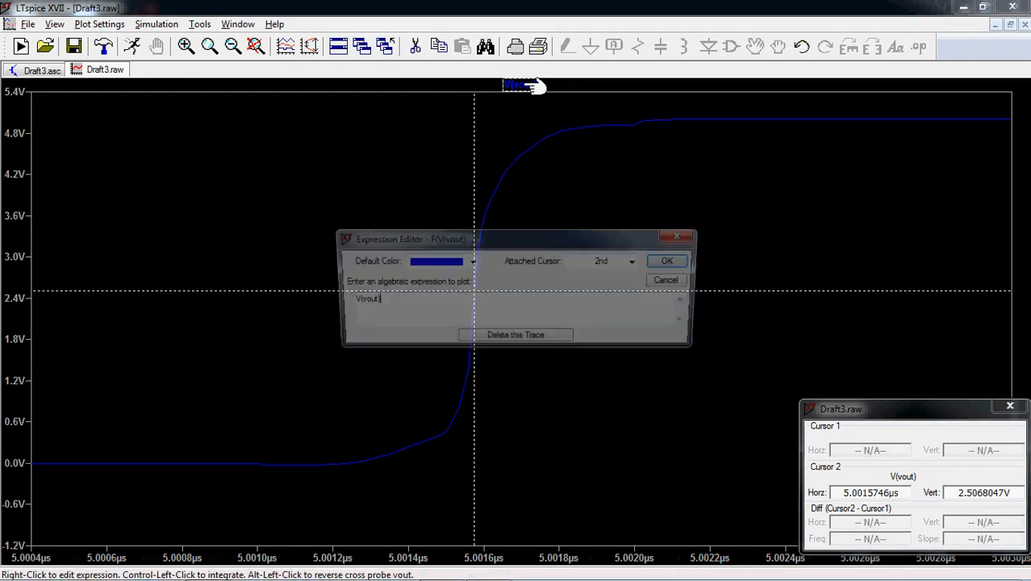
pyautogui.click(637, 262)
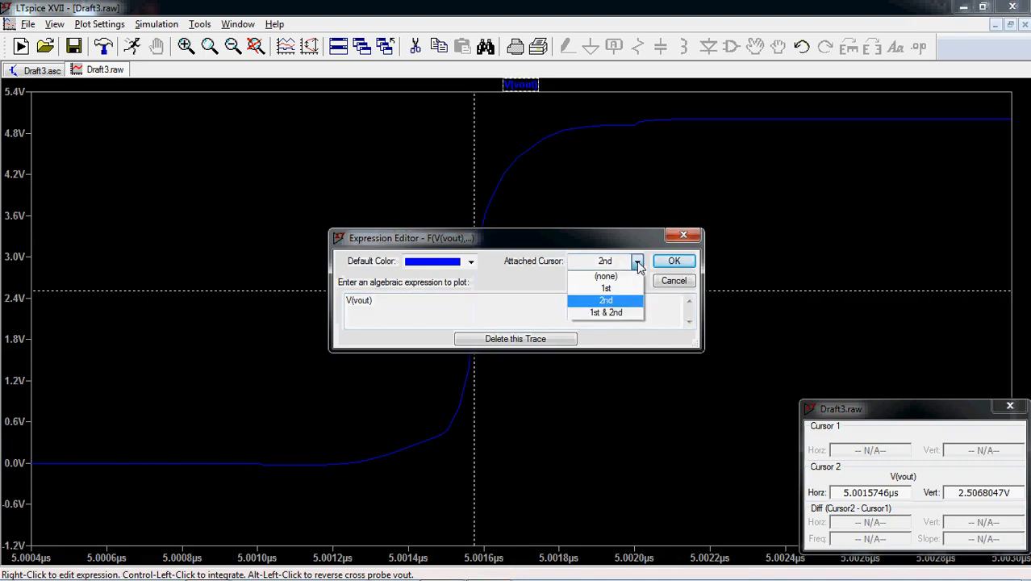
pyautogui.click(615, 318)
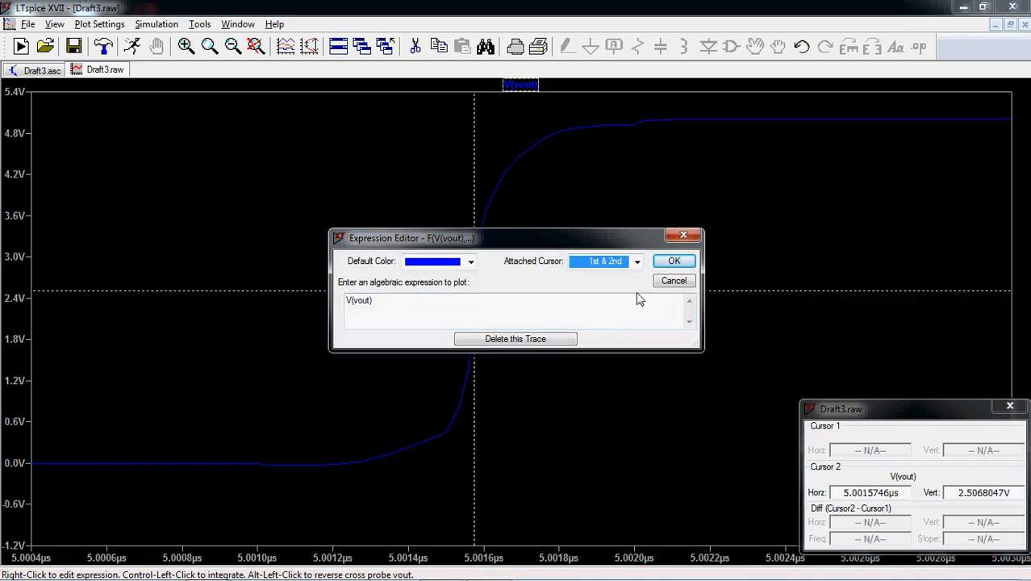
pyautogui.click(672, 263)
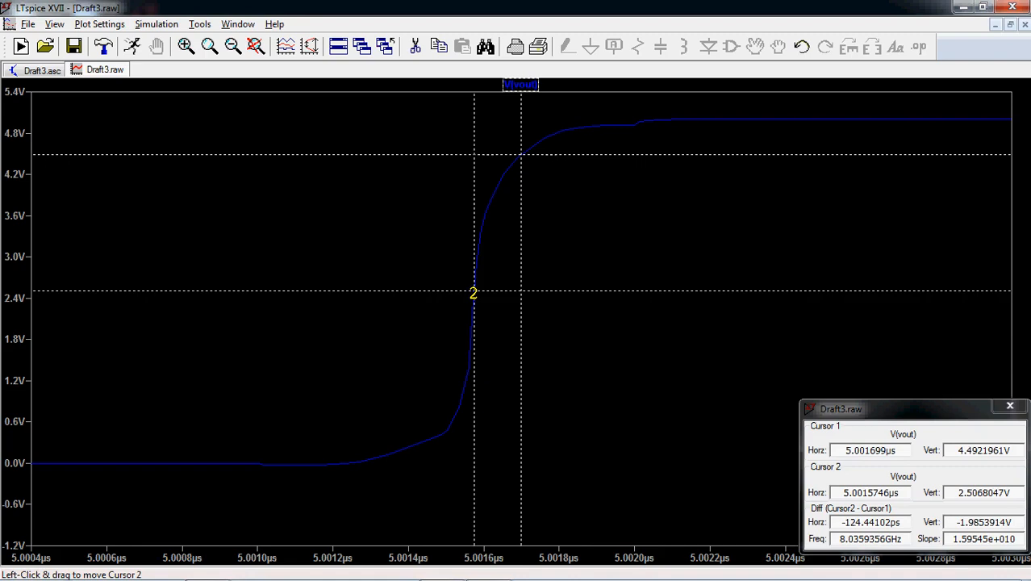
# - Measure the V(vout) rise time with cursor 2 at about 1.04 V and cursor 1 at about 4.05 V, and close the plot
pyautogui.moveTo(474, 293); pyautogui.dragTo(462, 368)
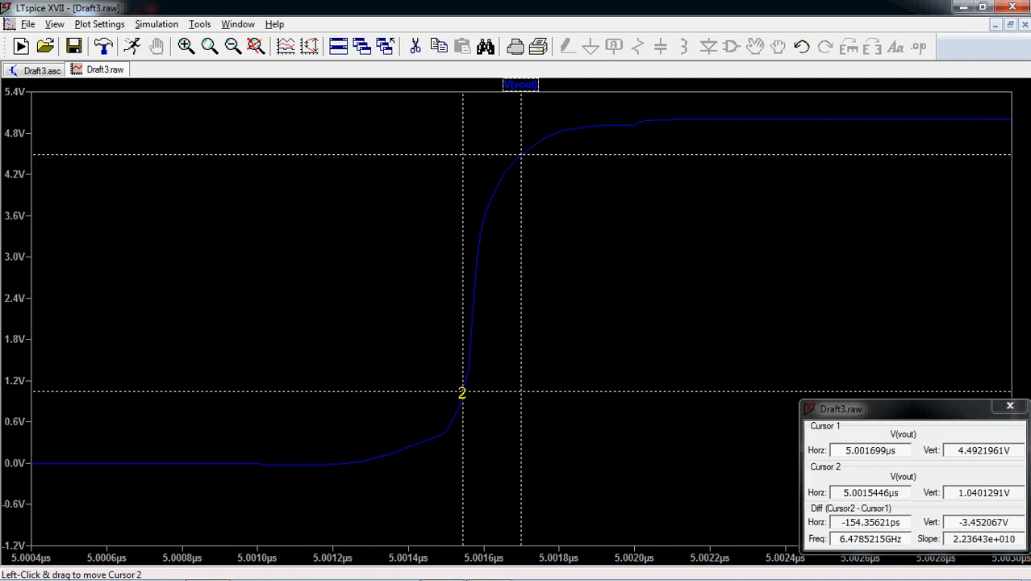
pyautogui.moveTo(462, 393); pyautogui.dragTo(461, 396)
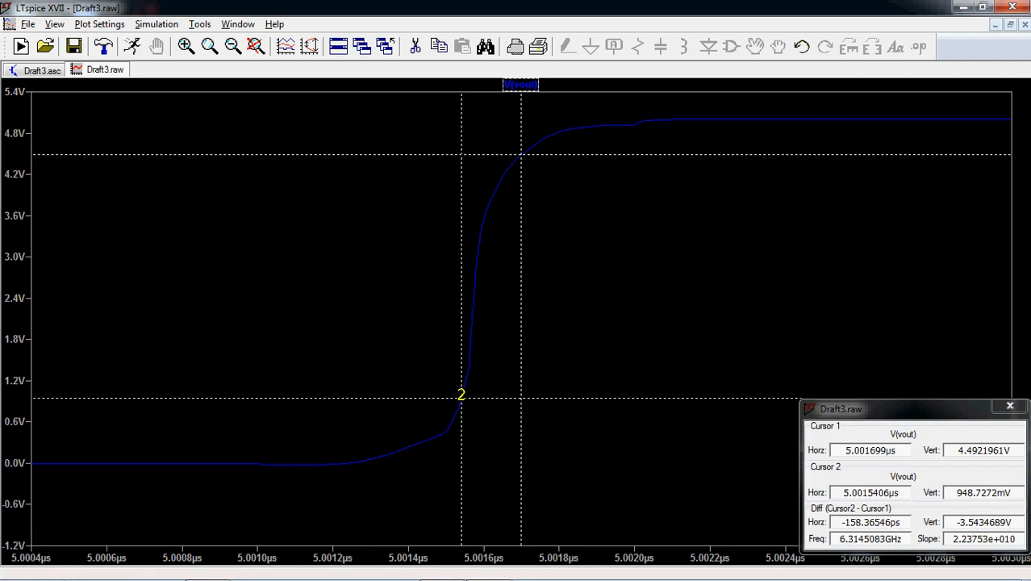
pyautogui.moveTo(461, 393); pyautogui.dragTo(463, 390)
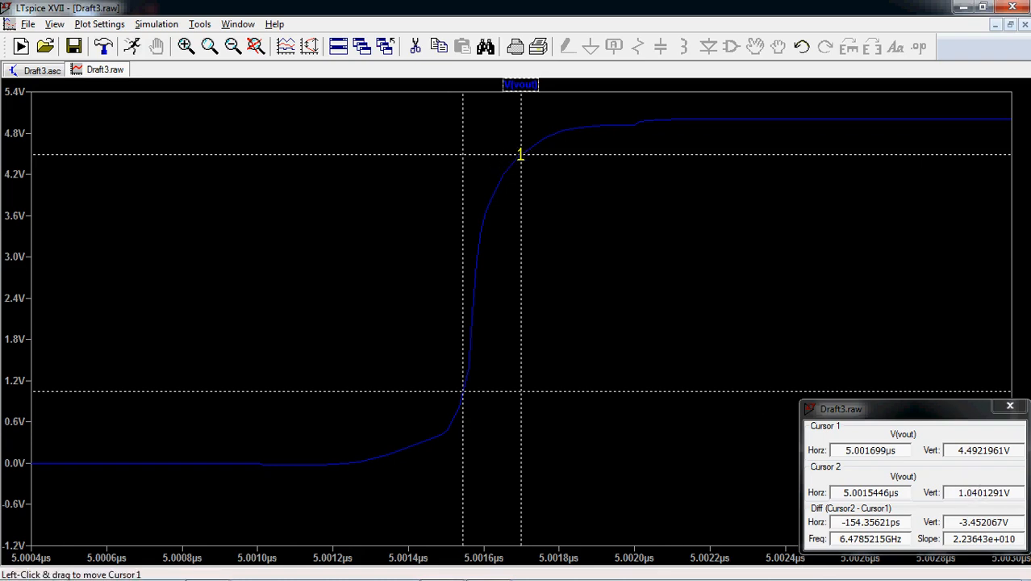
pyautogui.moveTo(521, 154); pyautogui.dragTo(498, 202)
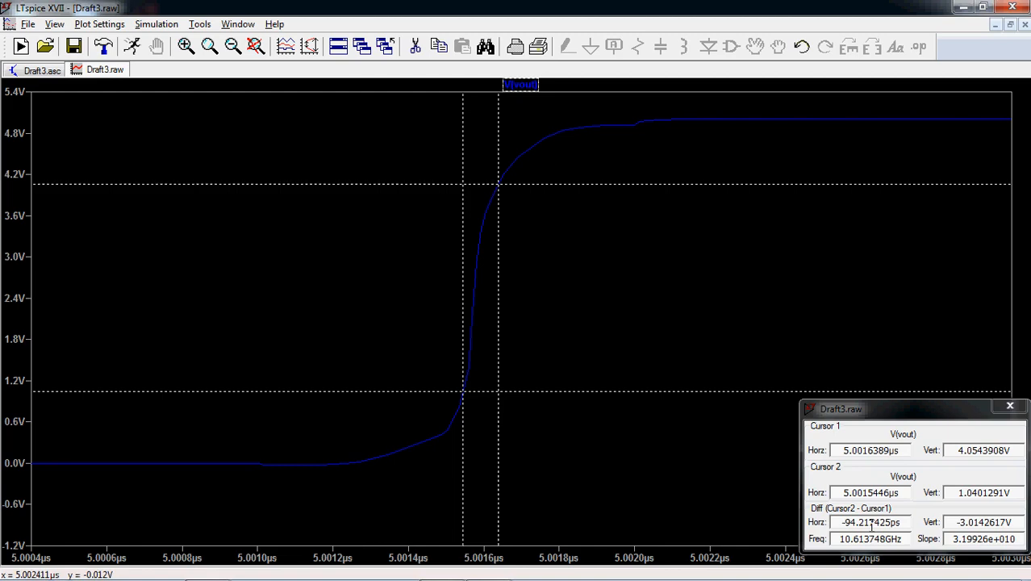
pyautogui.click(1010, 406)
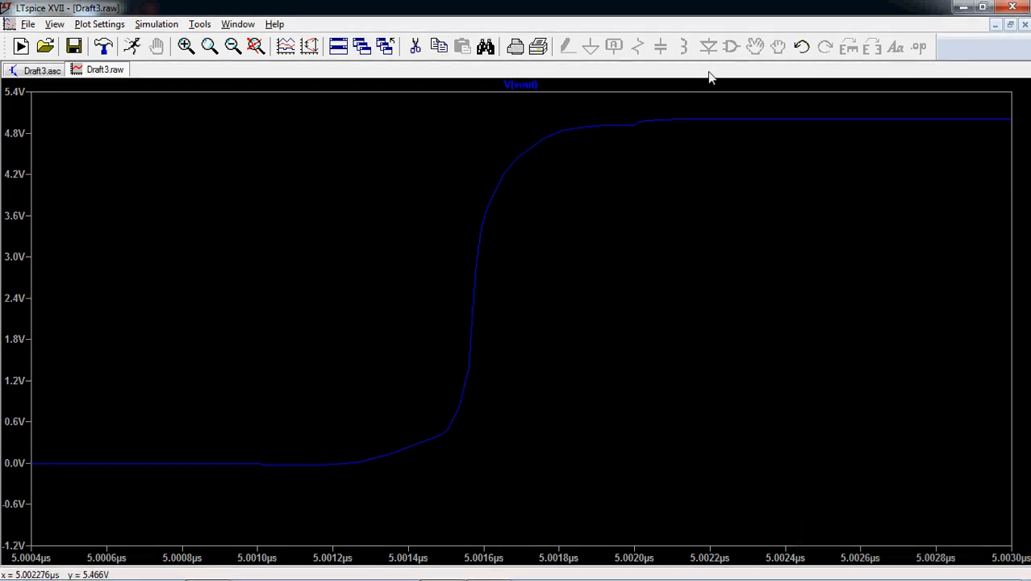
pyautogui.click(1025, 25)
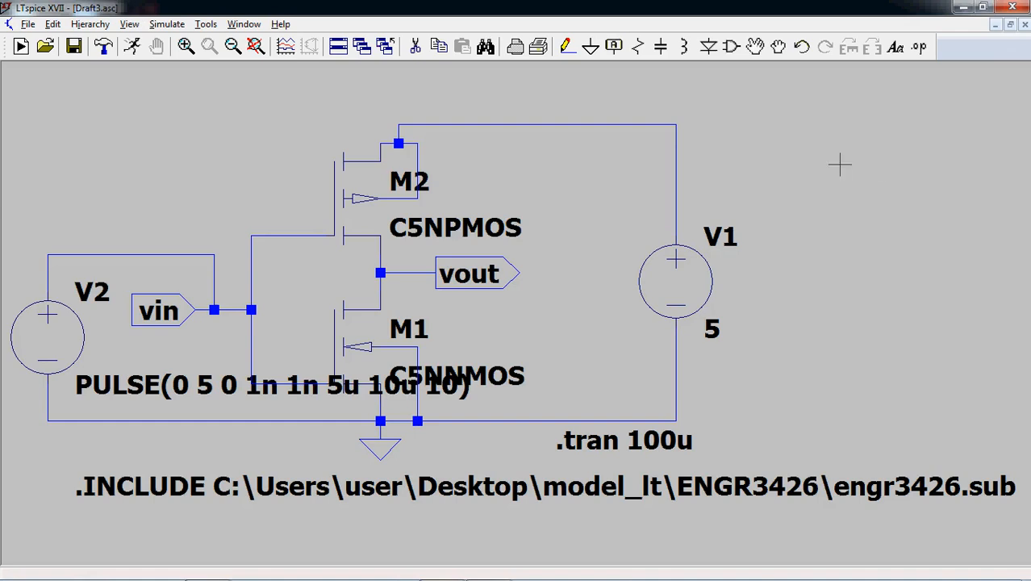
# - Open ltcommand.txt from the desktop in Notepad and copy its four .meas TRAN lines for tpdr, tpdf, trise and tfall
pyautogui.click(962, 8)
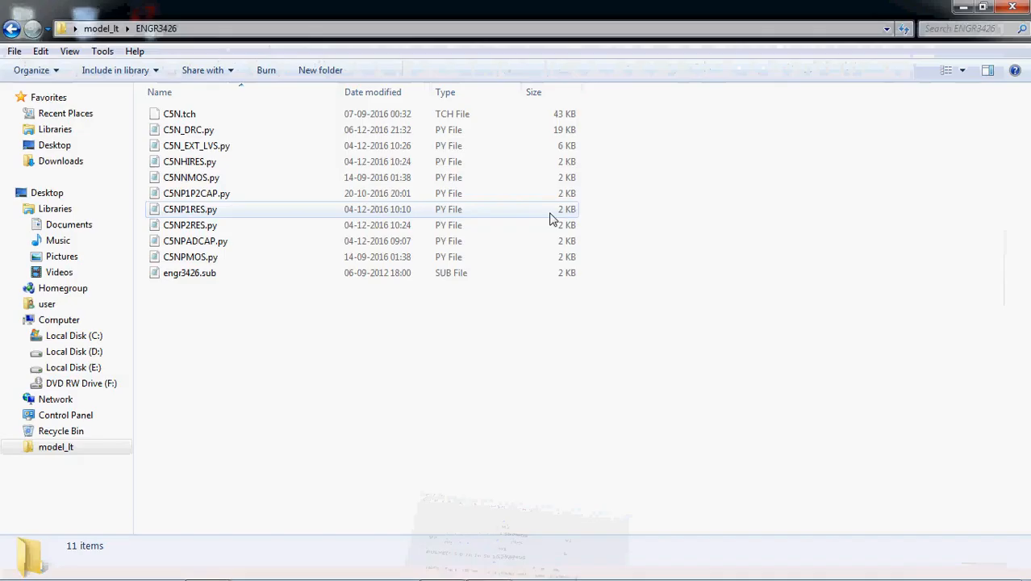
pyautogui.click(961, 7)
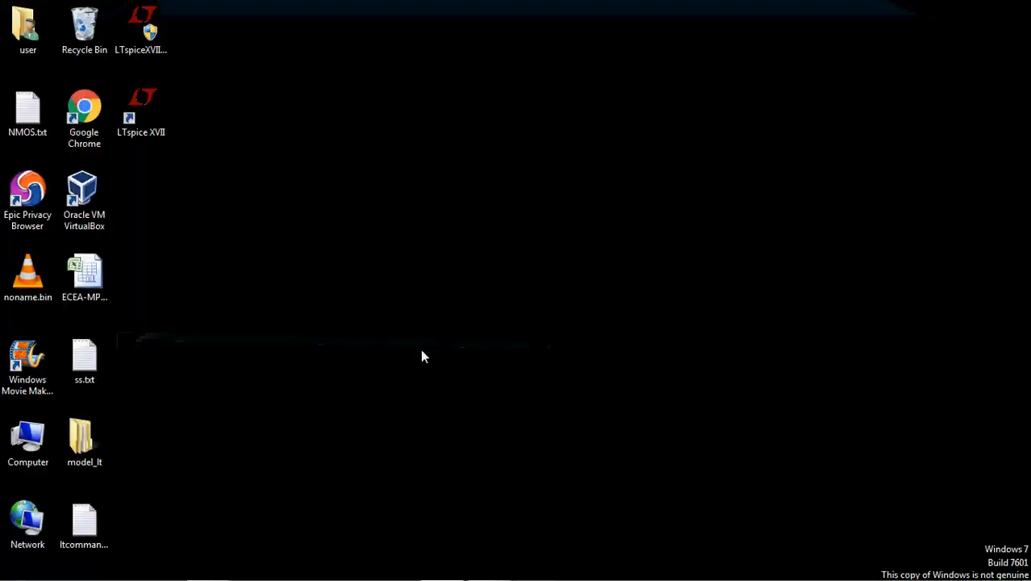
pyautogui.doubleClick(84, 523)
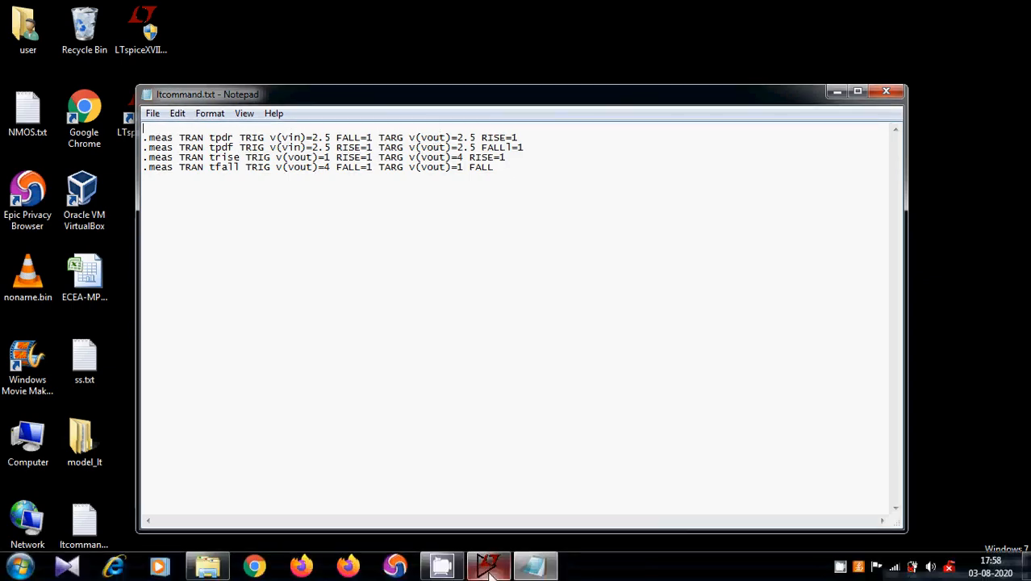
pyautogui.click(488, 567)
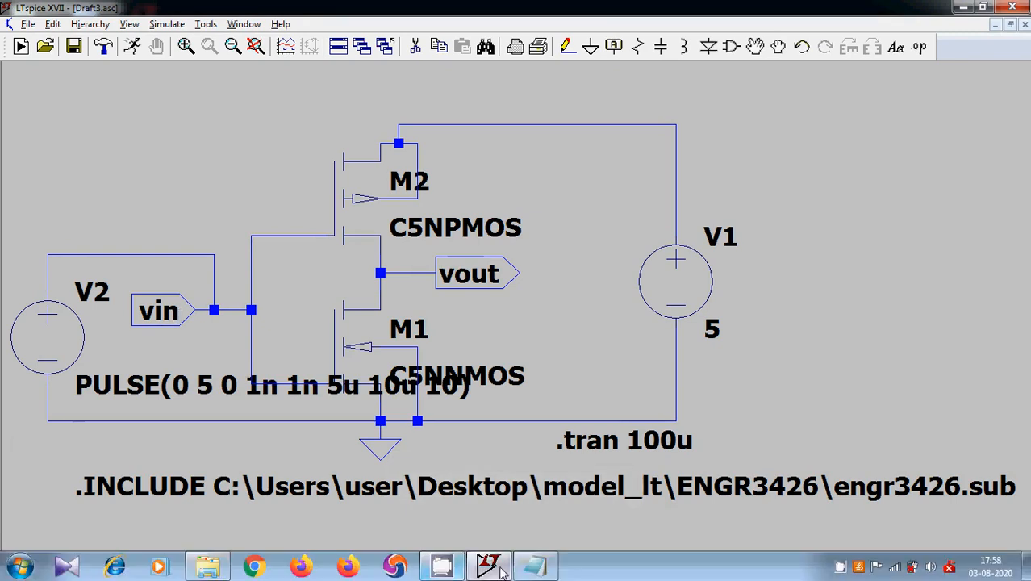
pyautogui.click(529, 570)
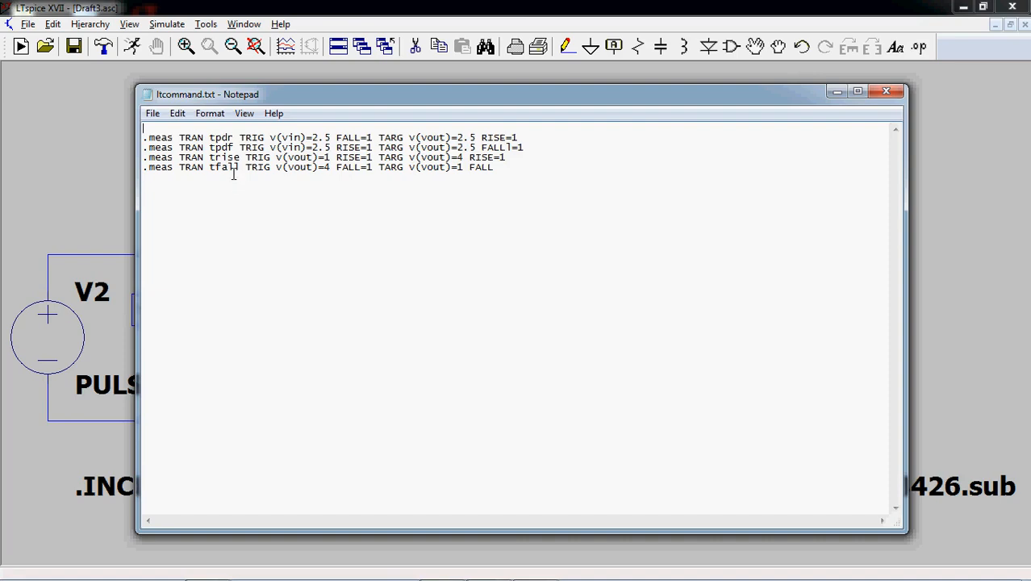
pyautogui.moveTo(497, 168); pyautogui.dragTo(164, 140)
pyautogui.rightClick(165, 148)
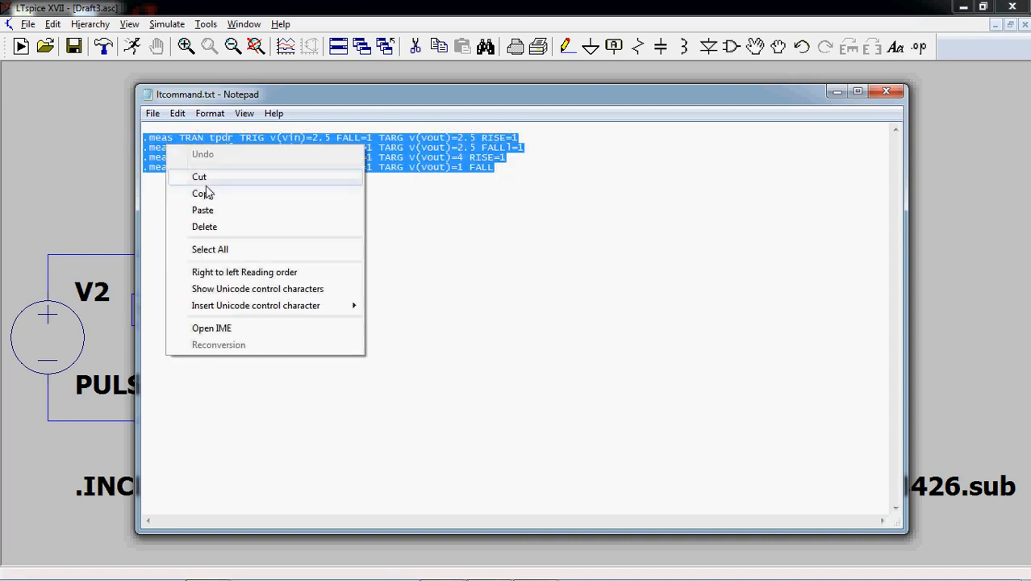
pyautogui.click(202, 195)
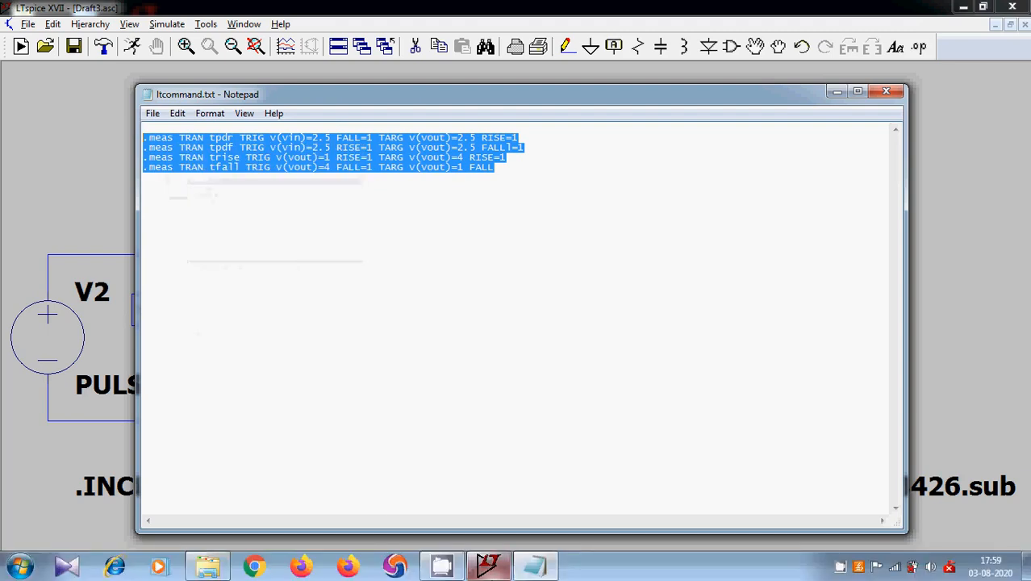
# - Return to LTspice and place the copied .meas lines on the schematic as a SPICE directive beside V1
pyautogui.click(488, 566)
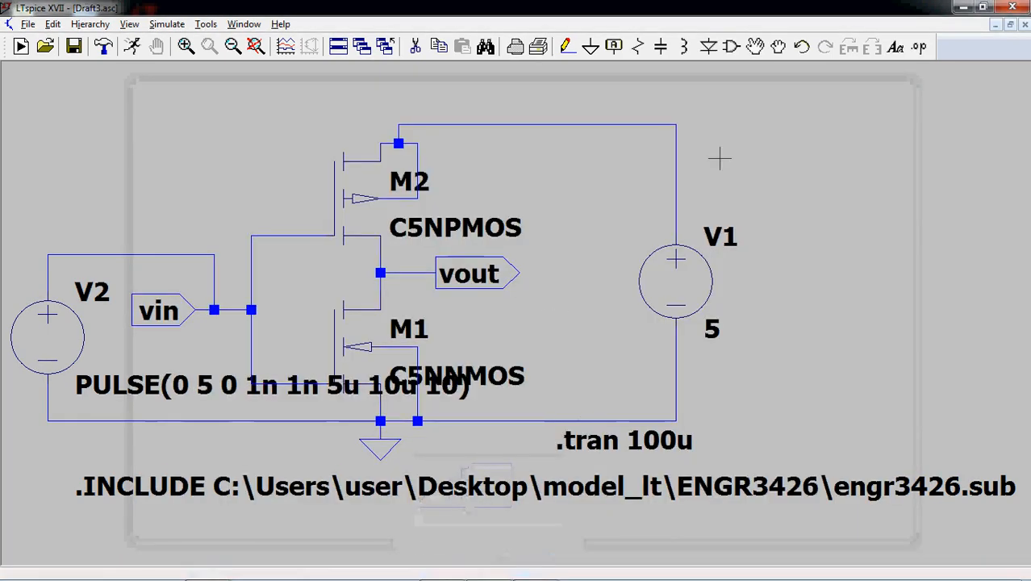
pyautogui.click(920, 48)
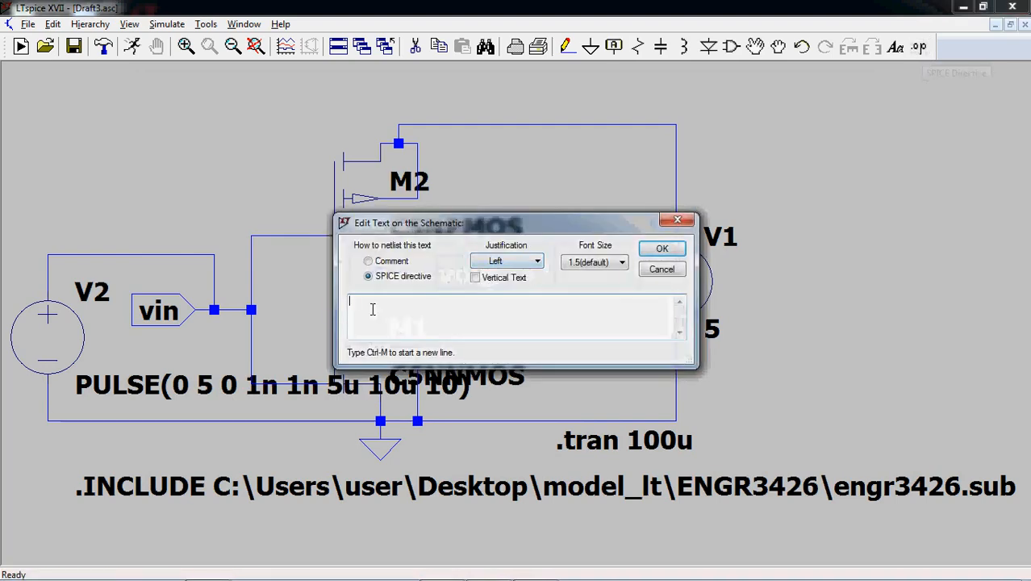
pyautogui.rightClick(372, 309)
pyautogui.click(380, 301)
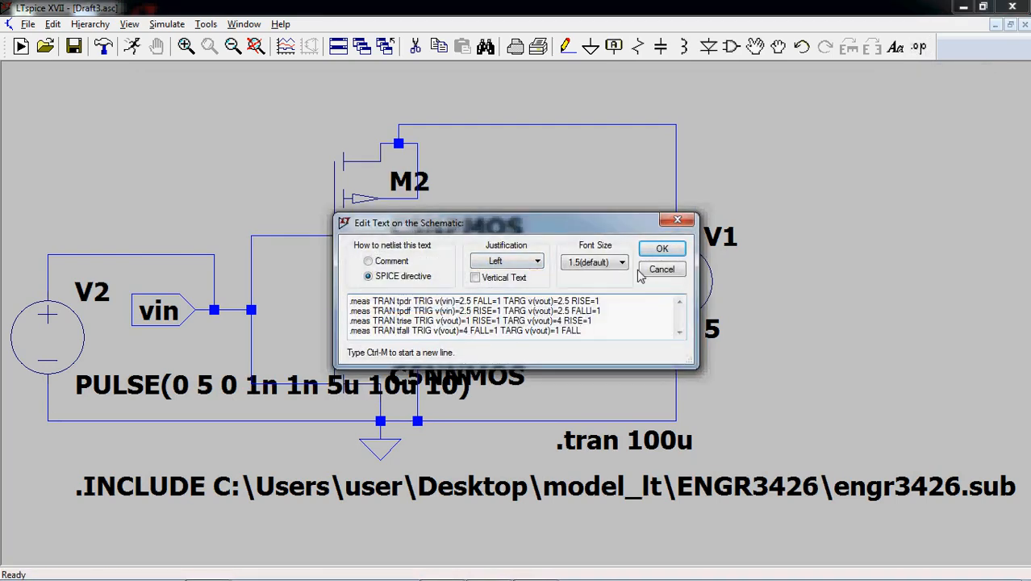
pyautogui.click(661, 249)
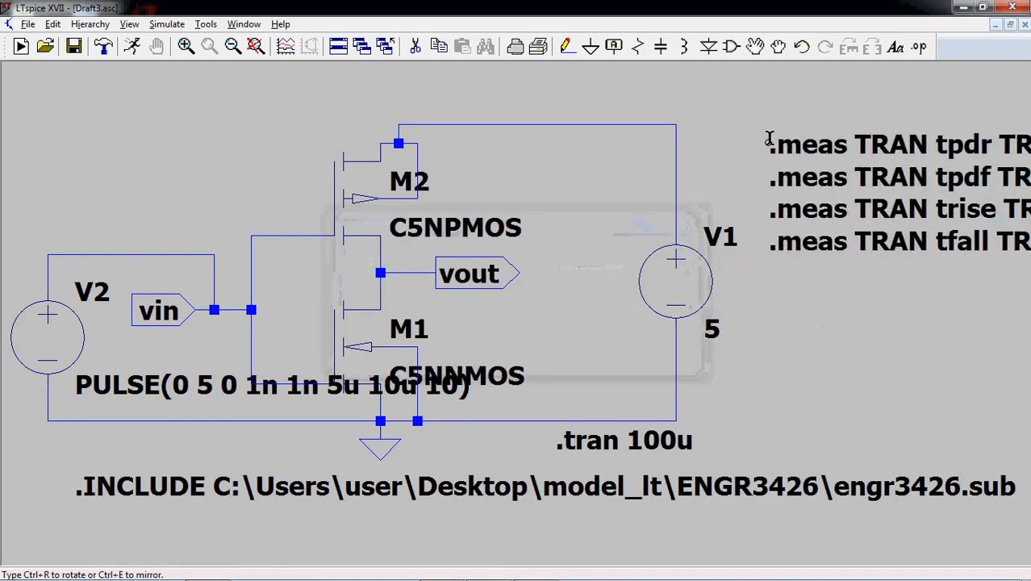
pyautogui.click(767, 133)
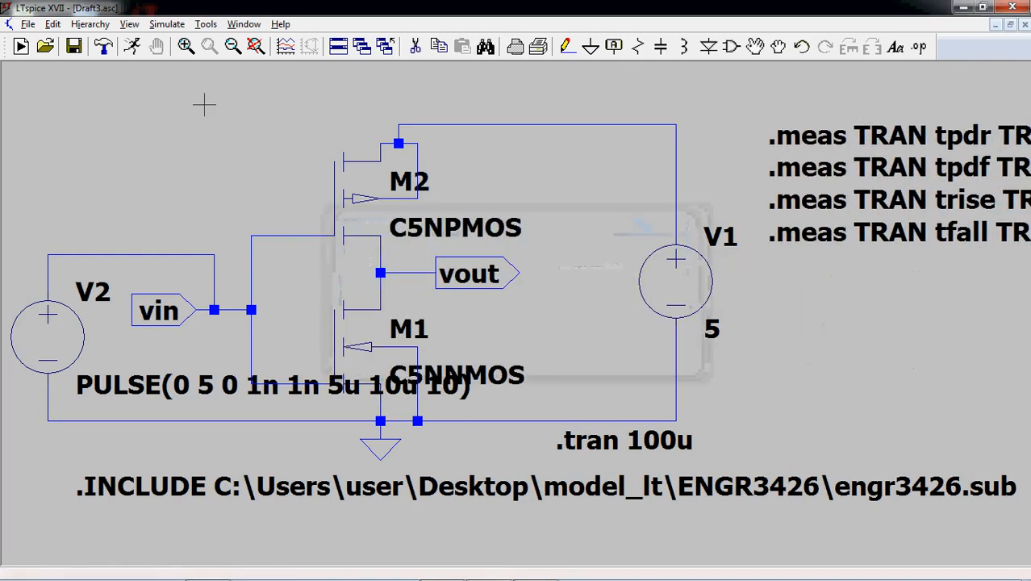
# - Run the transient simulation and check the tpdr, tpdf, trise and tfall measurements in the SPICE error log
pyautogui.click(133, 47)
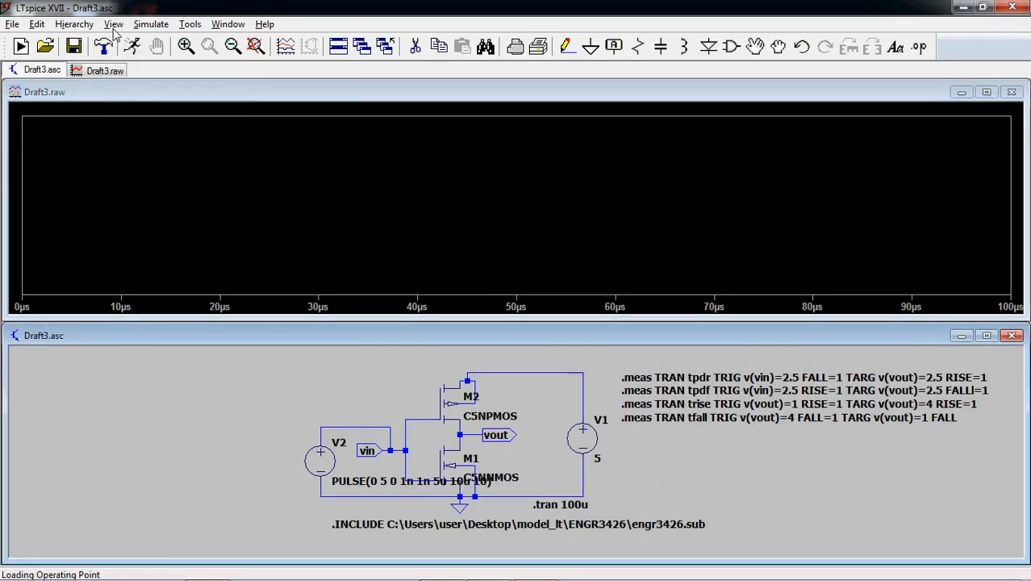
pyautogui.click(114, 26)
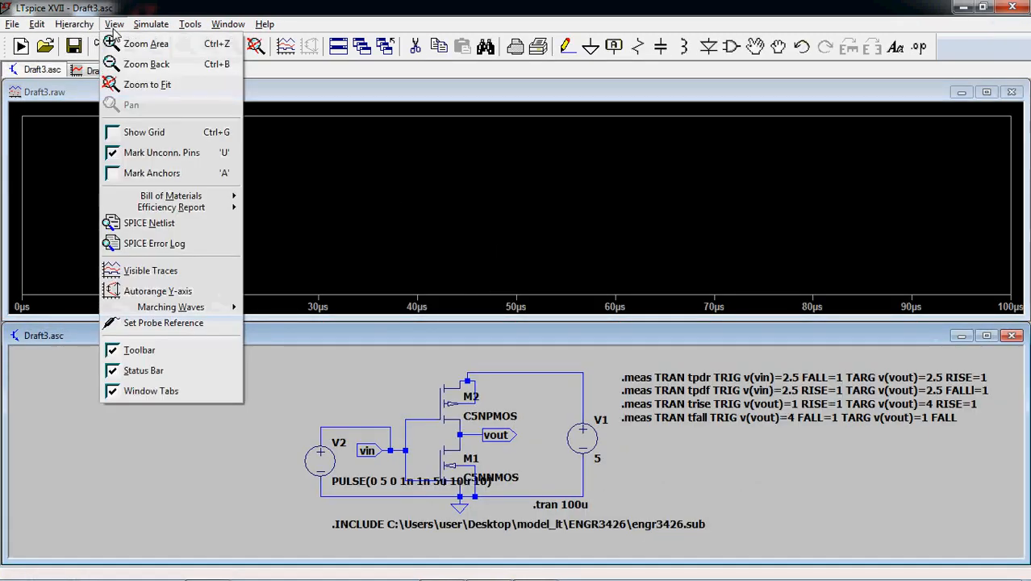
pyautogui.click(166, 245)
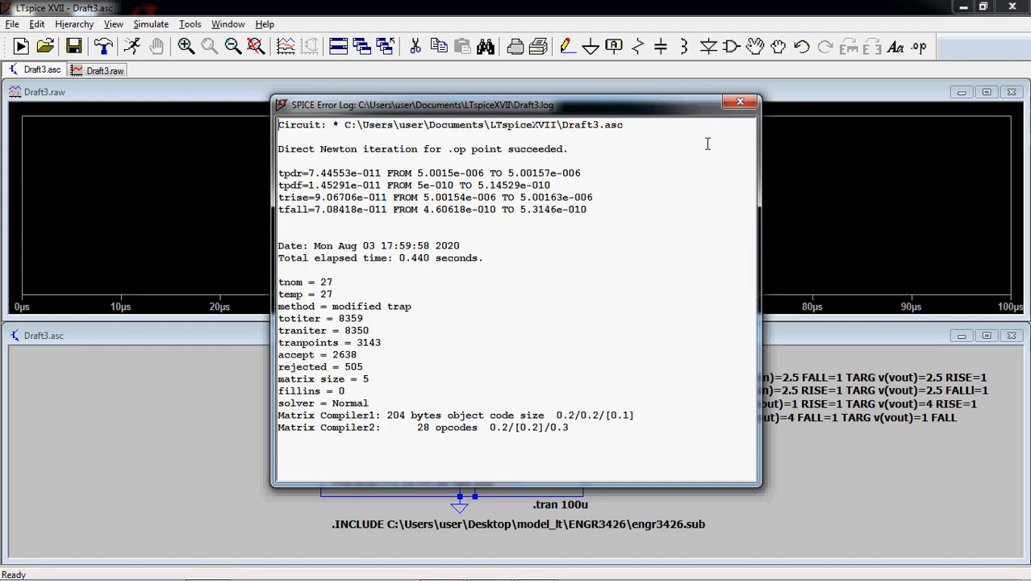
pyautogui.click(739, 102)
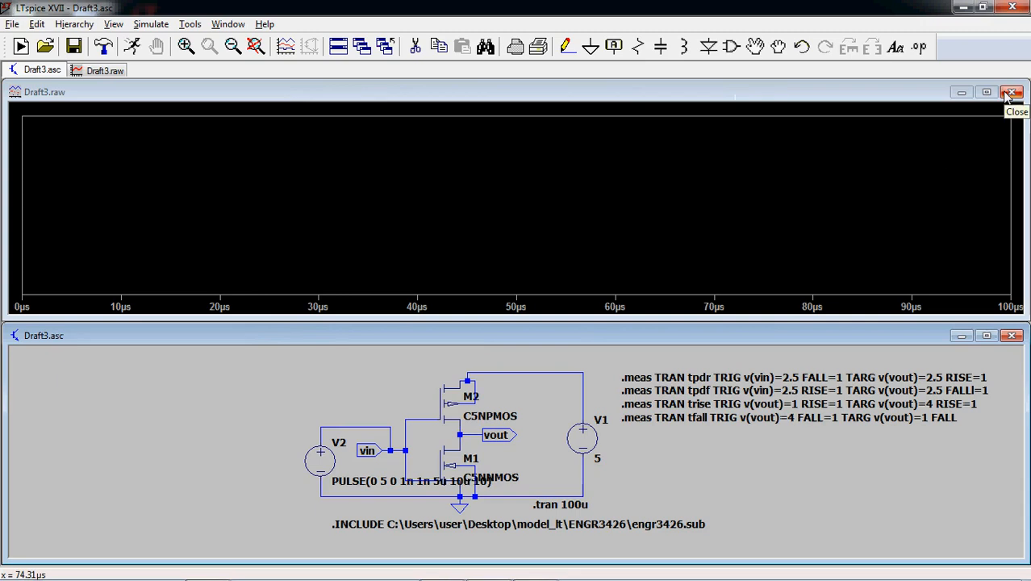
pyautogui.moveTo(787, 574)
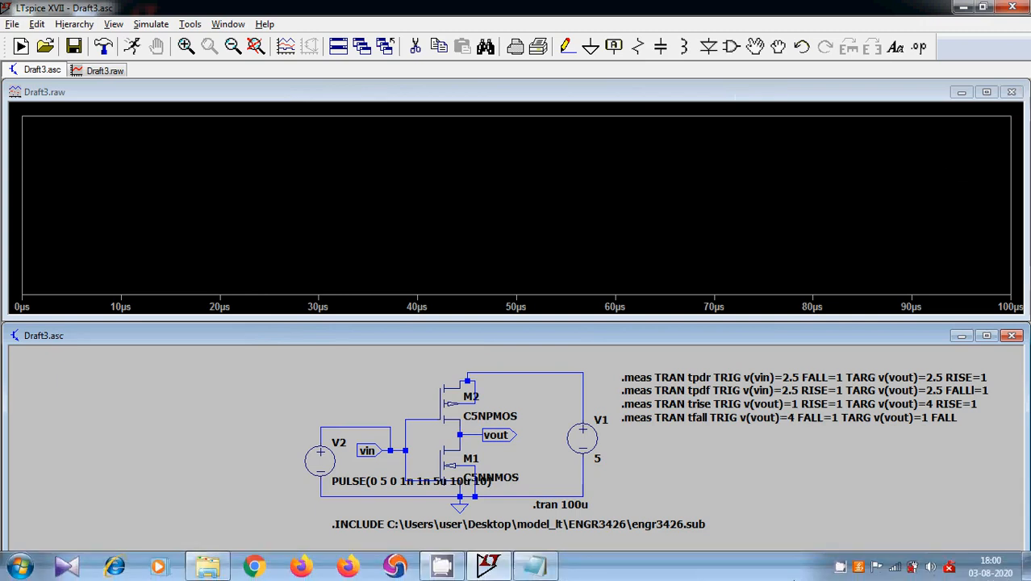
pyautogui.rightClick(859, 567)
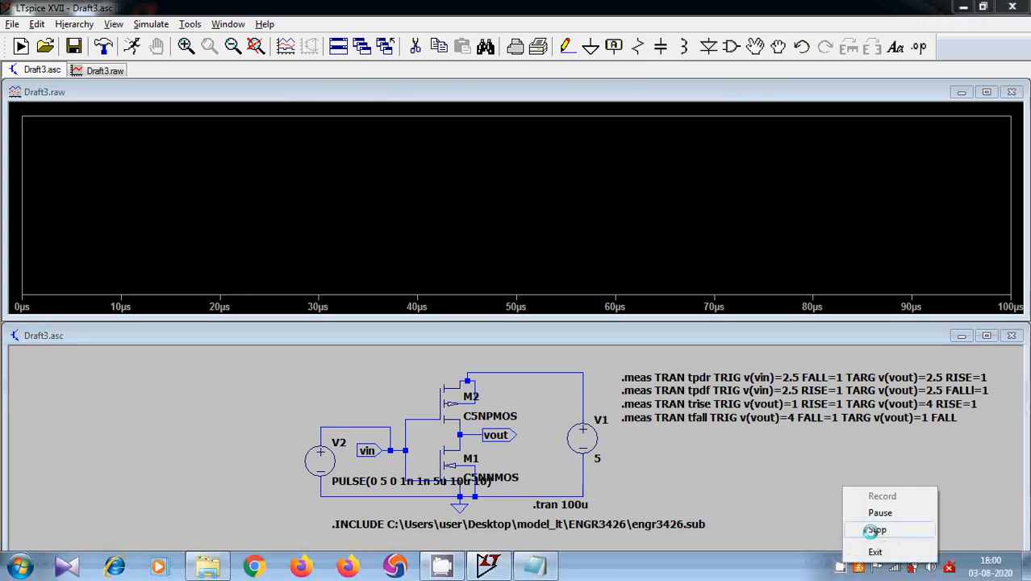